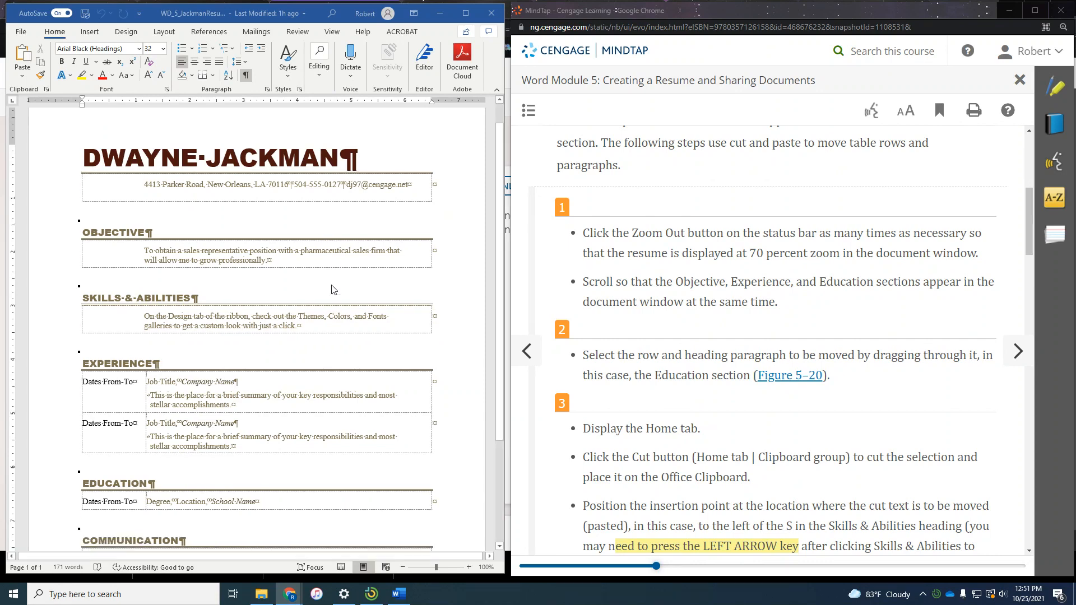
# - Cut the Education heading together with its table row from the resume
pyautogui.scroll(2, 222, 302)
pyautogui.scroll(-1, 242, 249)
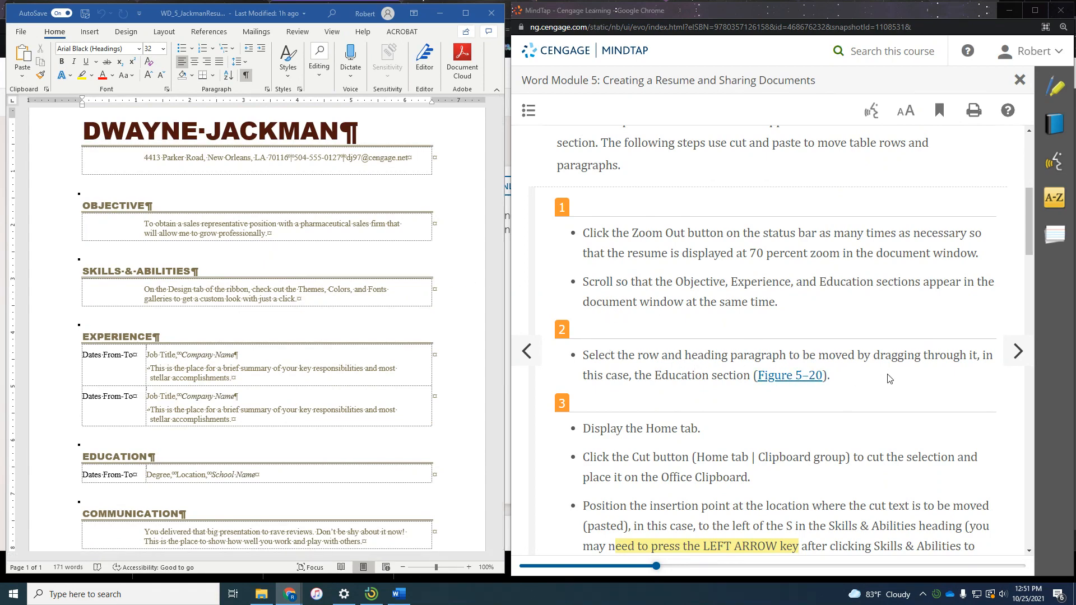
pyautogui.scroll(-2, 888, 378)
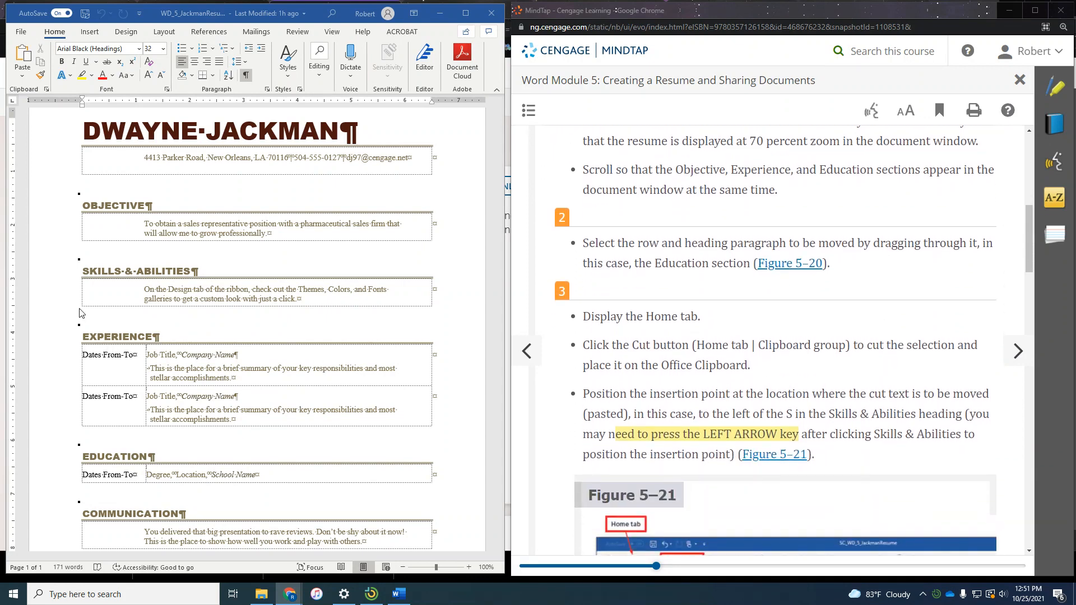
pyautogui.scroll(-1, 55, 380)
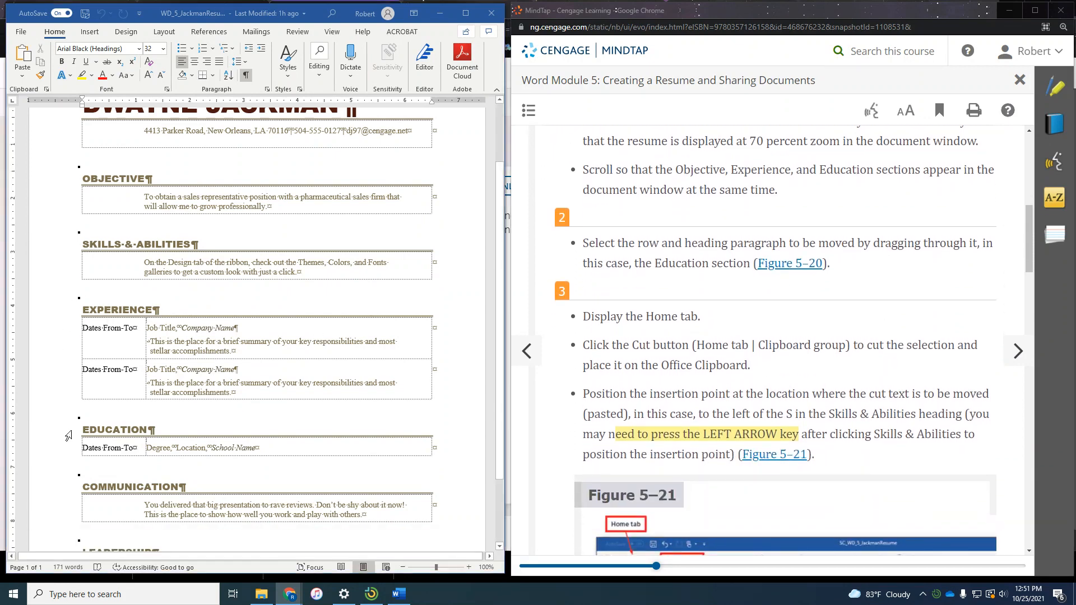
pyautogui.click(131, 441)
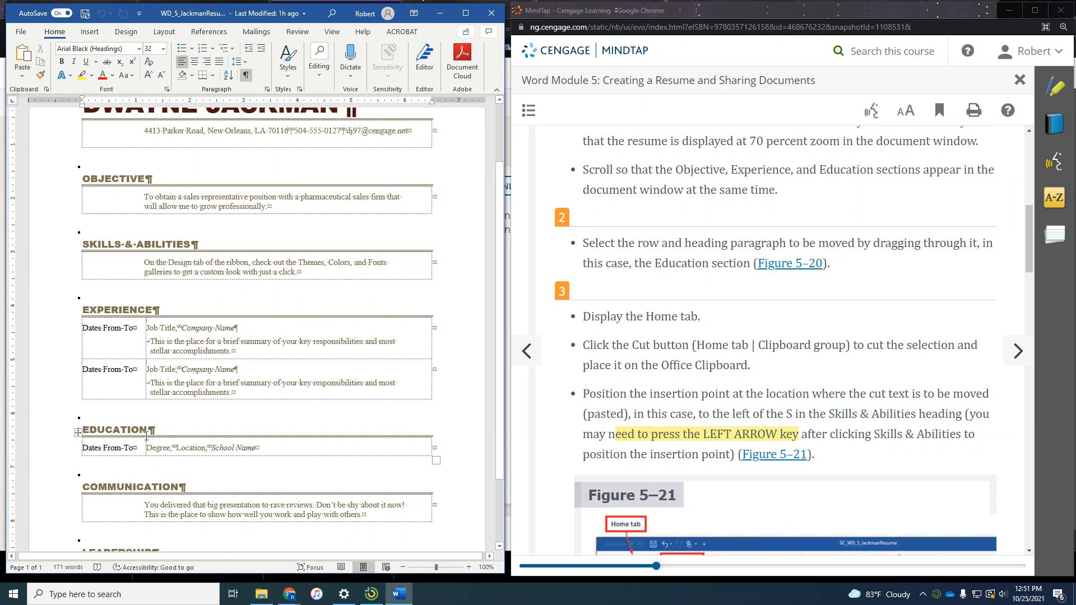
pyautogui.moveTo(146, 436); pyautogui.dragTo(215, 447)
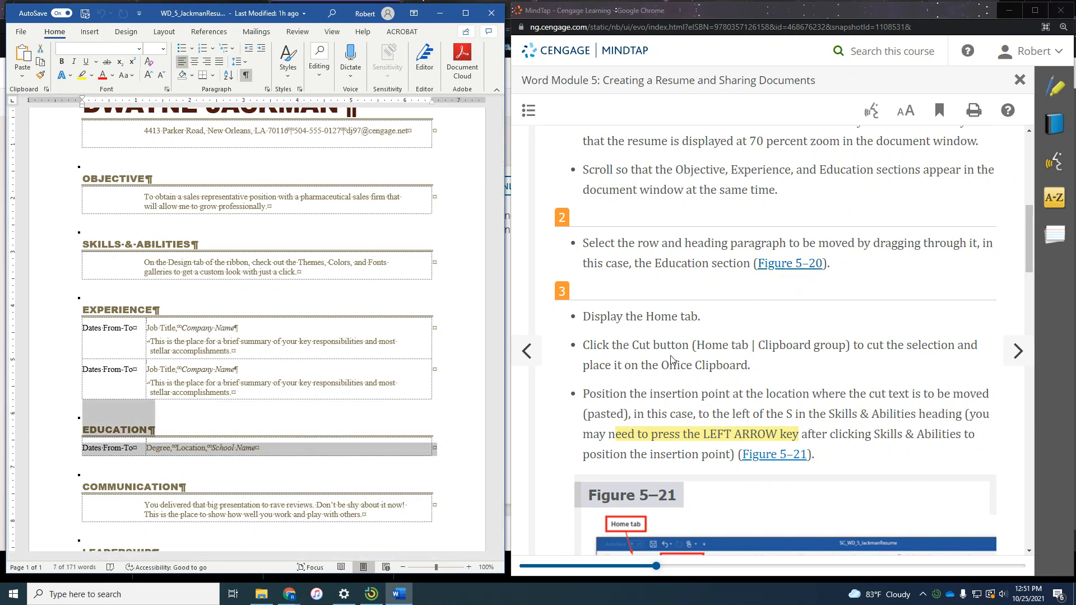
pyautogui.click(39, 51)
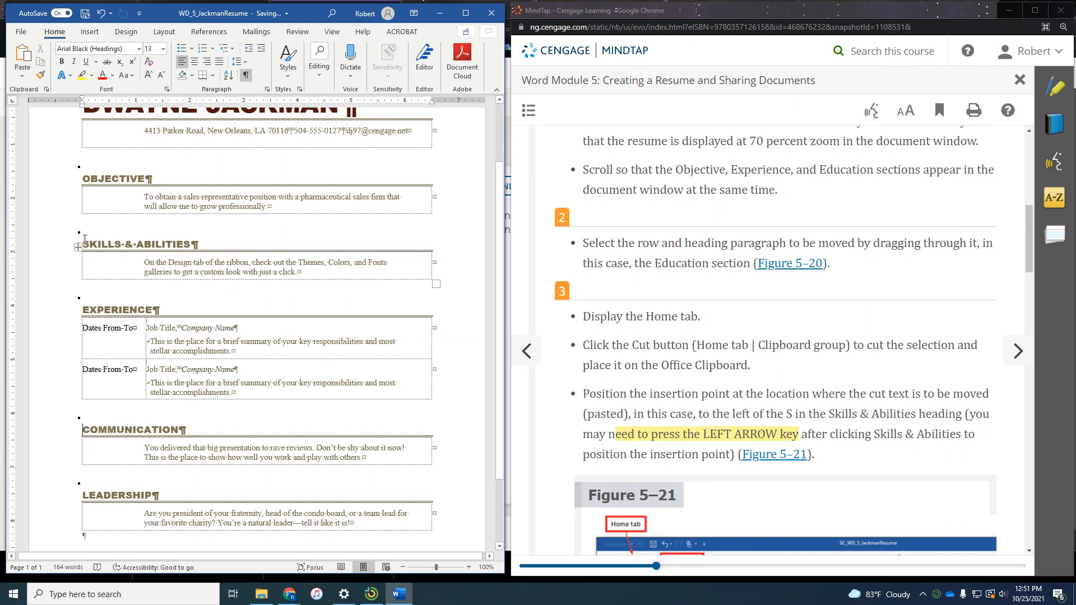
# - Paste the cut Education section directly before the Skills & Abilities heading, using Keep Source Formatting
pyautogui.moveTo(84, 239); pyautogui.dragTo(190, 244)
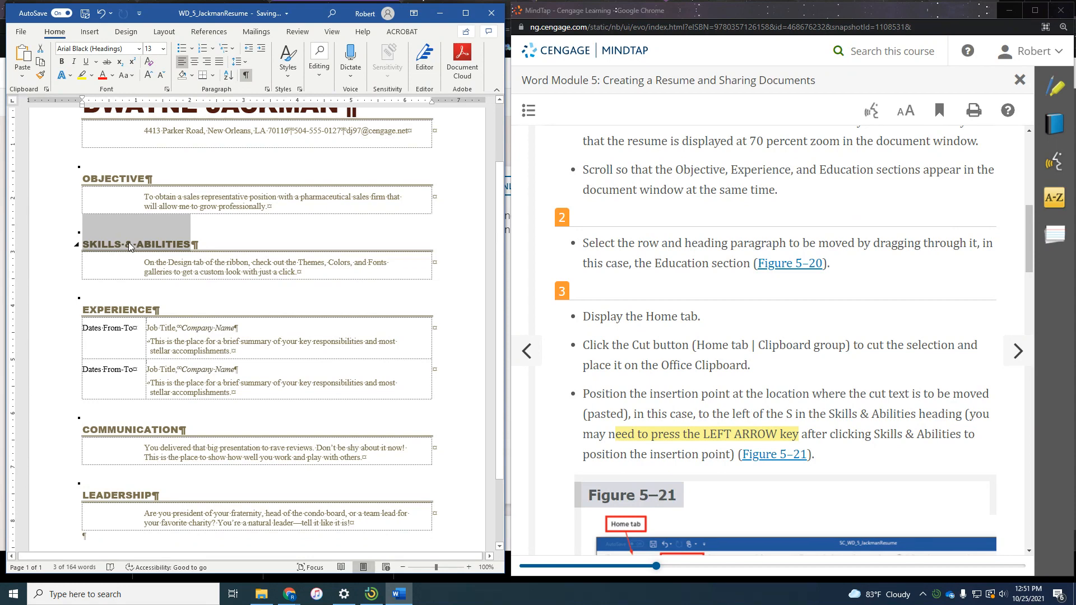
pyautogui.press('Left')
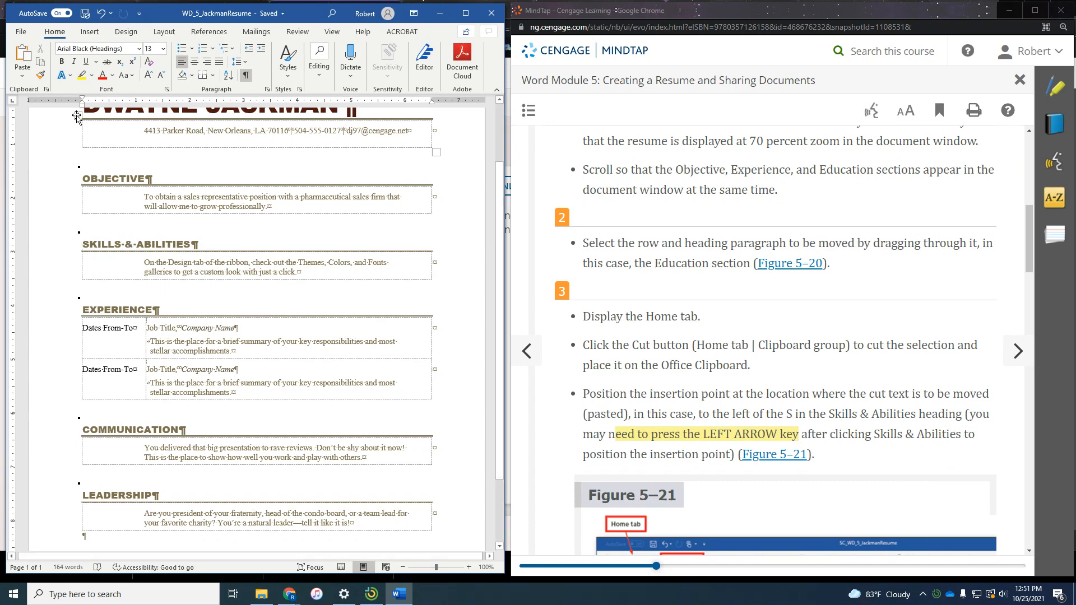
pyautogui.click(23, 77)
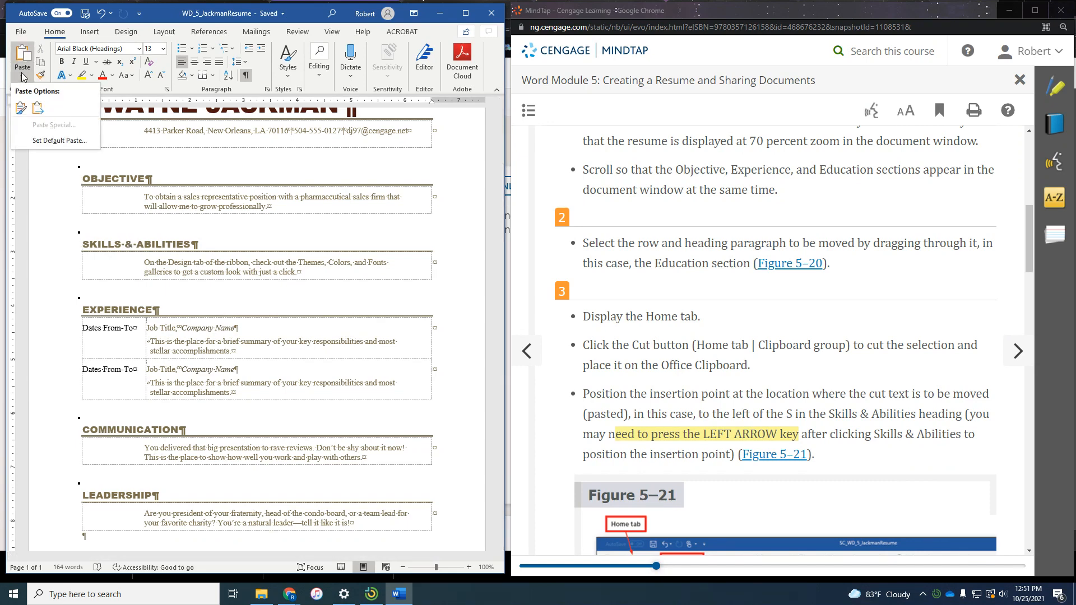
pyautogui.scroll(-6, 927, 378)
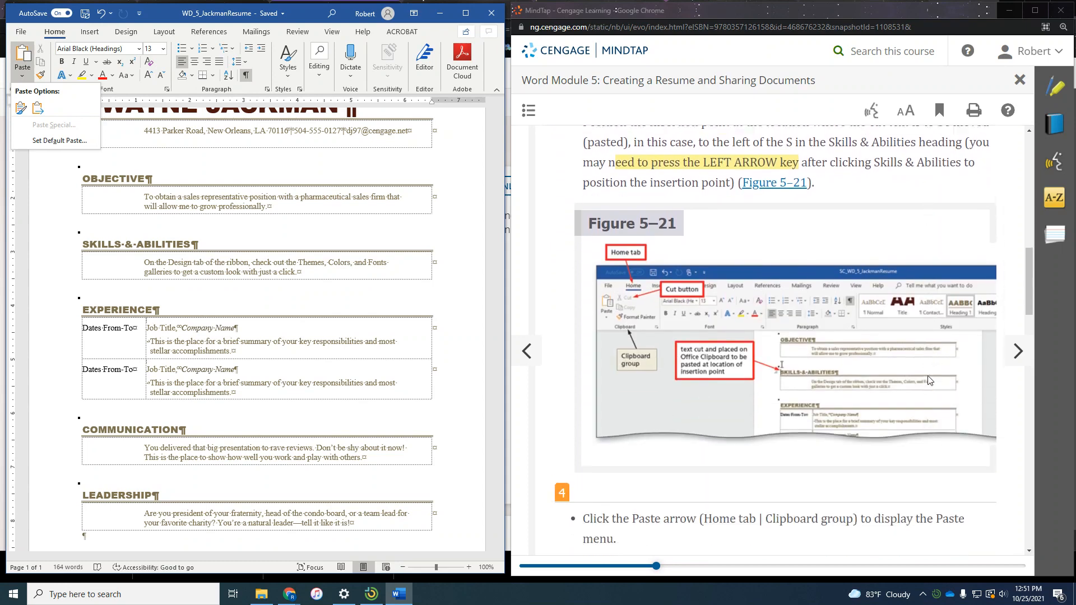
pyautogui.scroll(-2, 927, 375)
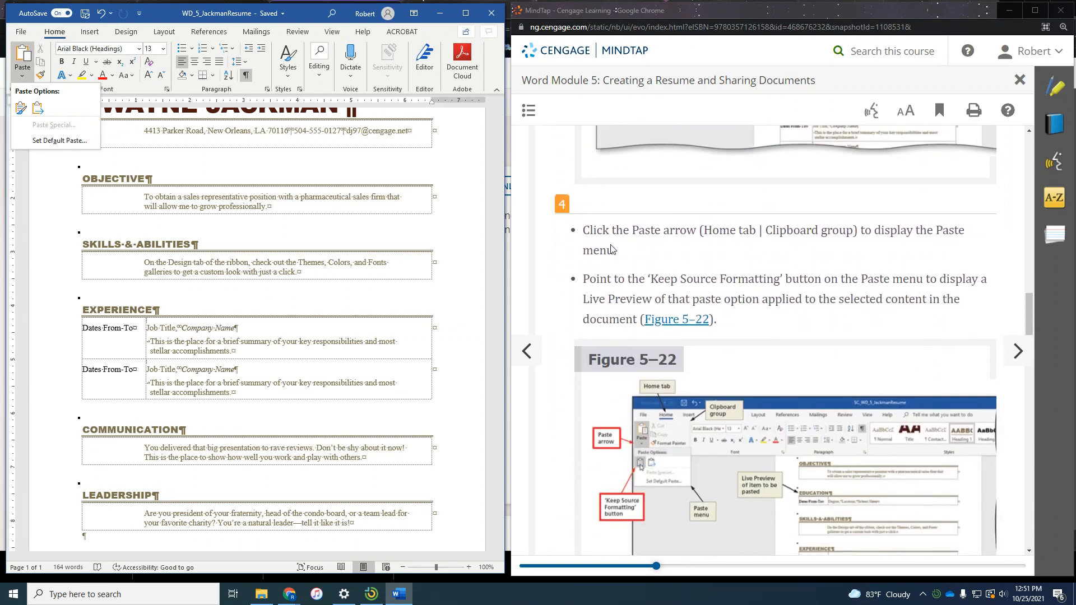
pyautogui.click(22, 109)
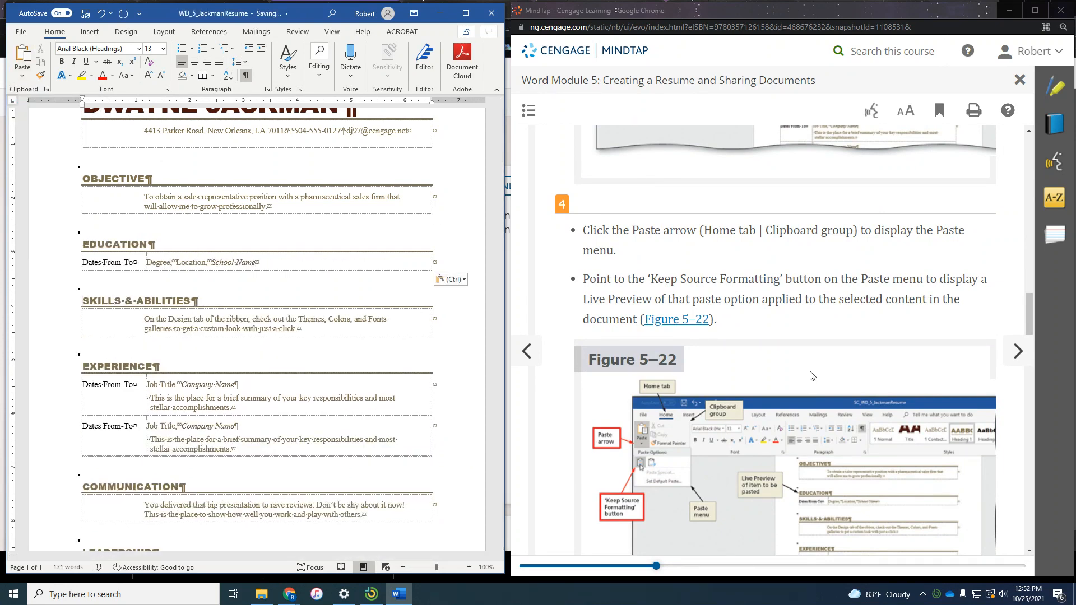
# - Read the MindTap instructions from the paste preview figure through step 6 about repositioning the Experience section
pyautogui.scroll(-2, 809, 371)
pyautogui.scroll(-5, 809, 371)
pyautogui.scroll(-2, 808, 370)
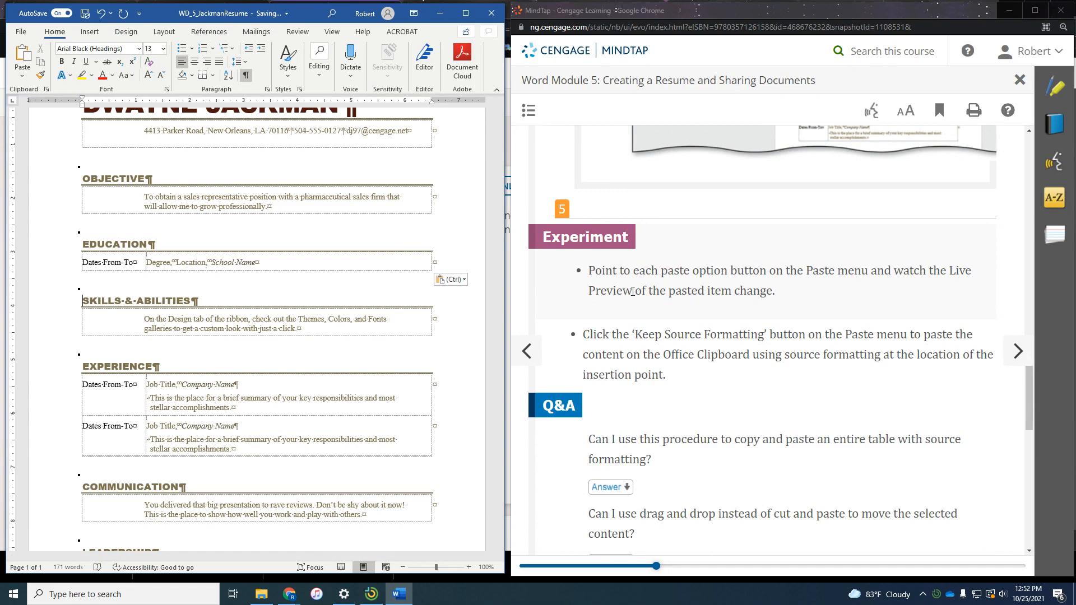
pyautogui.scroll(-2, 596, 338)
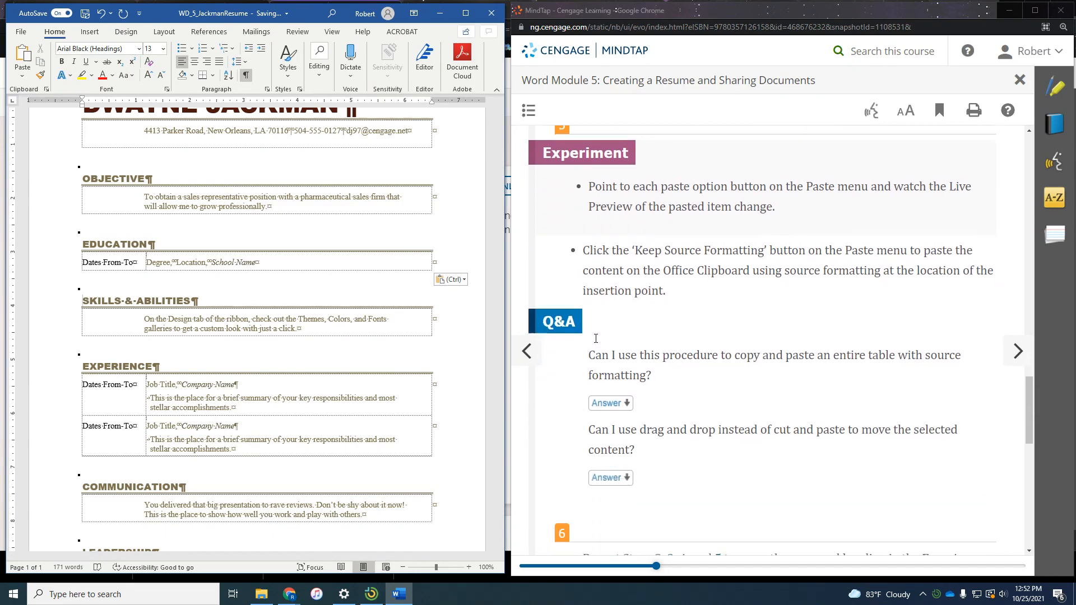
pyautogui.scroll(-1, 602, 303)
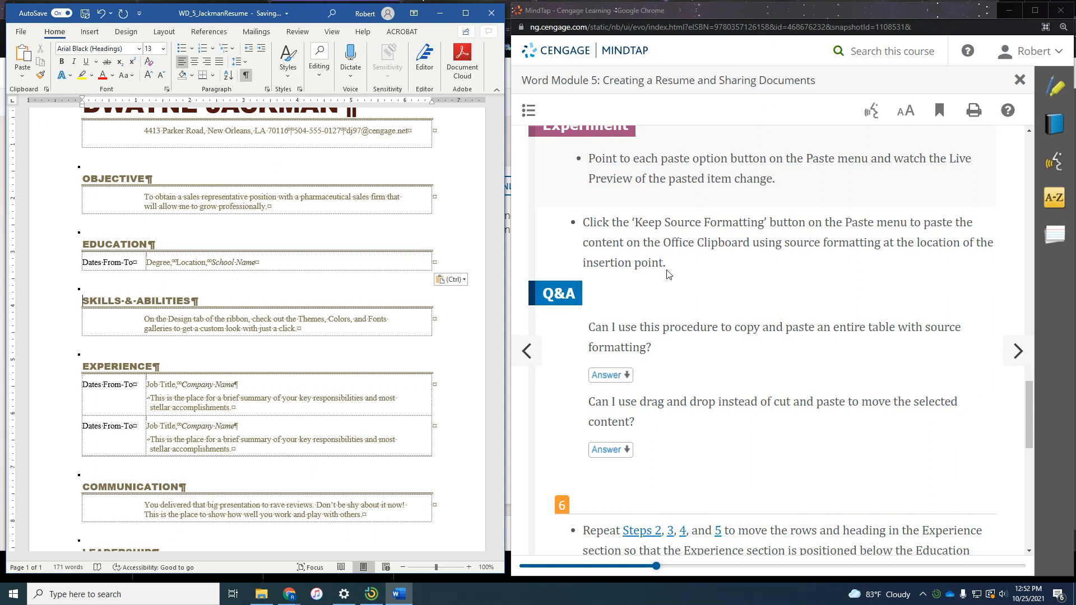
pyautogui.scroll(-2, 668, 275)
pyautogui.scroll(-1, 667, 274)
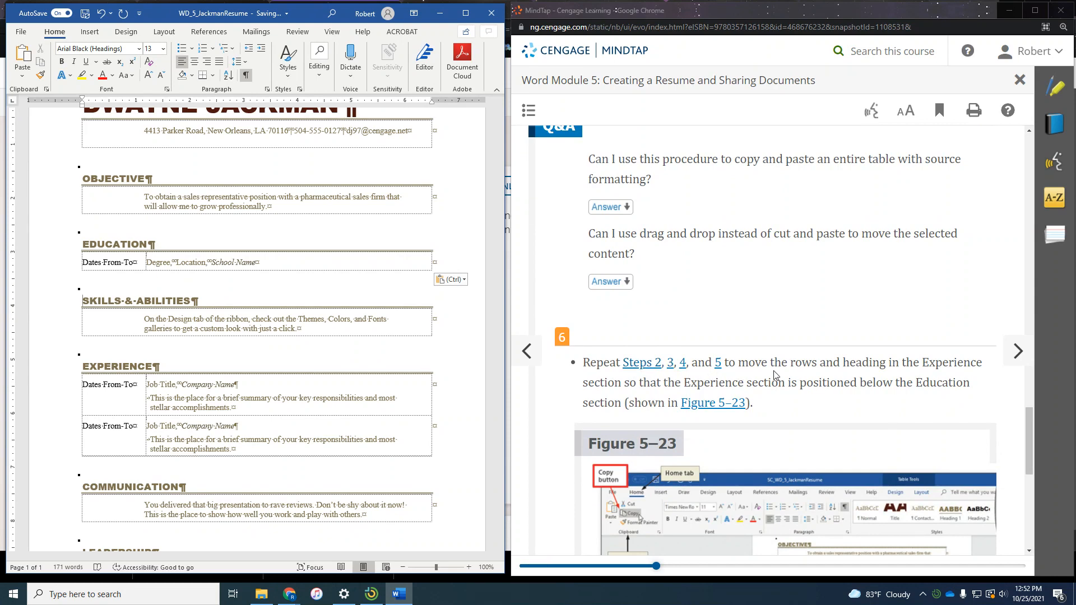
pyautogui.scroll(-1, 740, 375)
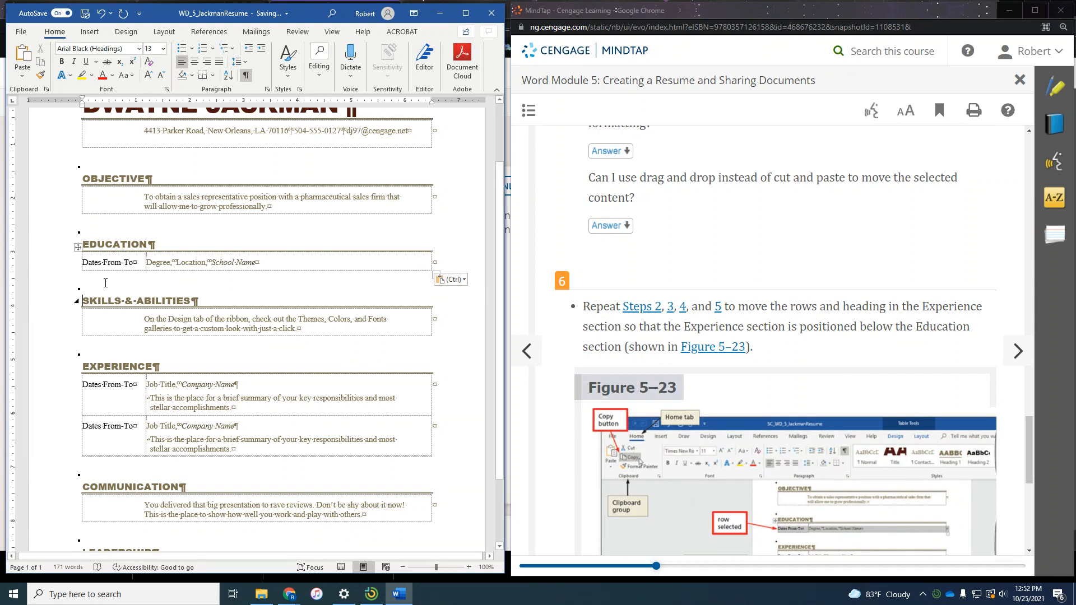
# - Move the Experience heading and its two rows below the Education section in the Word resume, keeping source formatting
pyautogui.moveTo(60, 372); pyautogui.dragTo(181, 429)
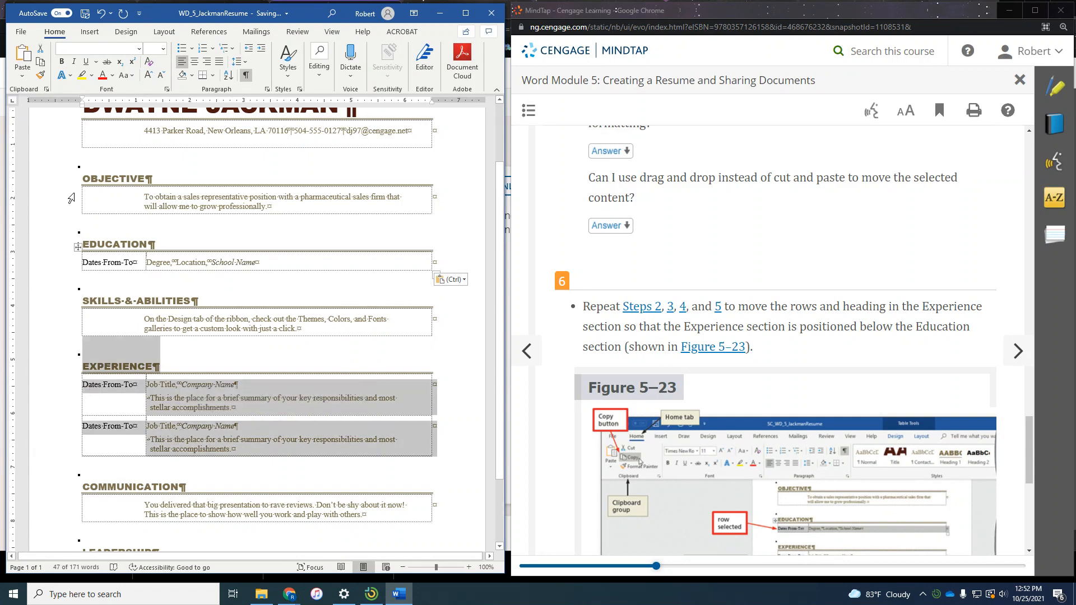
pyautogui.click(42, 50)
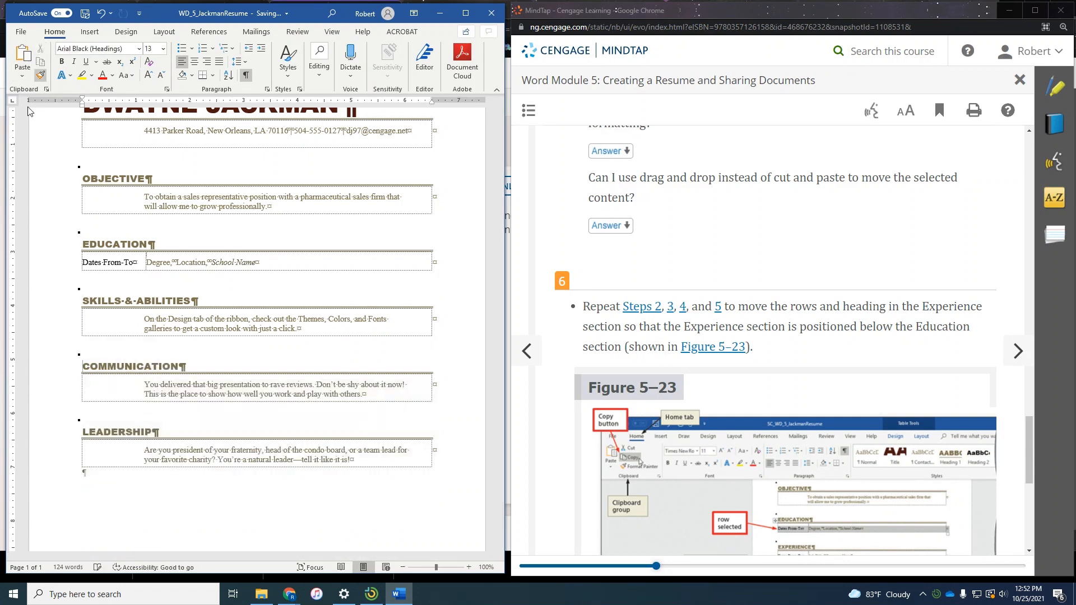
pyautogui.click(82, 301)
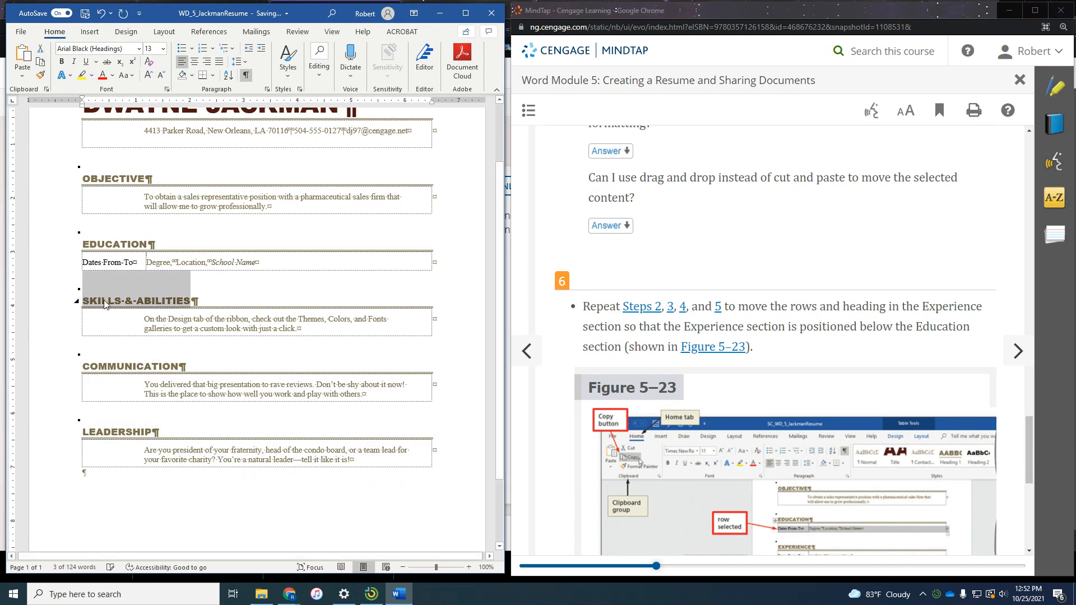
pyautogui.click(104, 302)
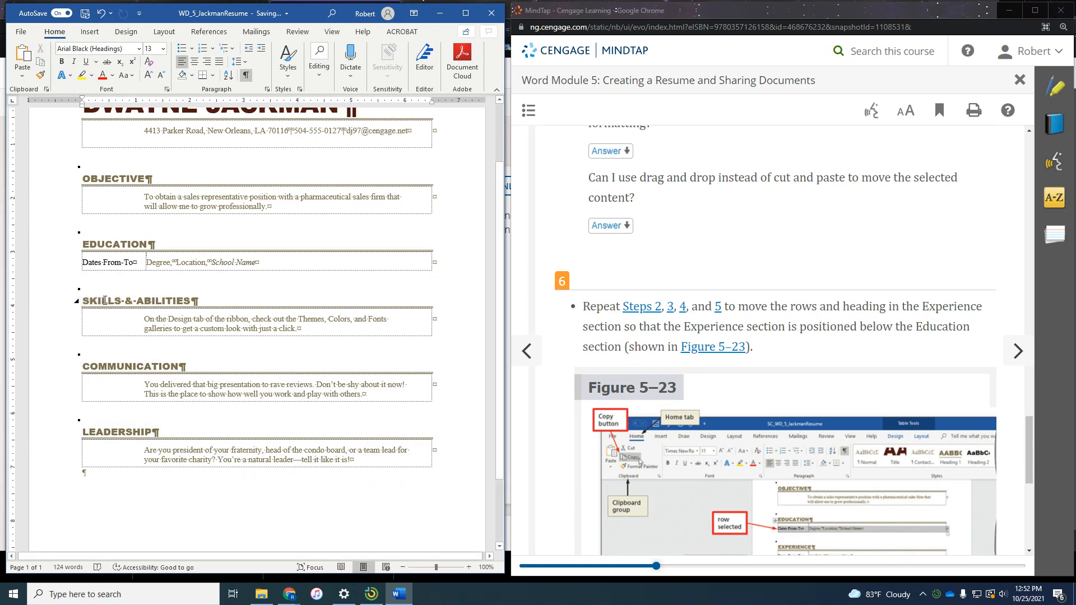
pyautogui.click(23, 75)
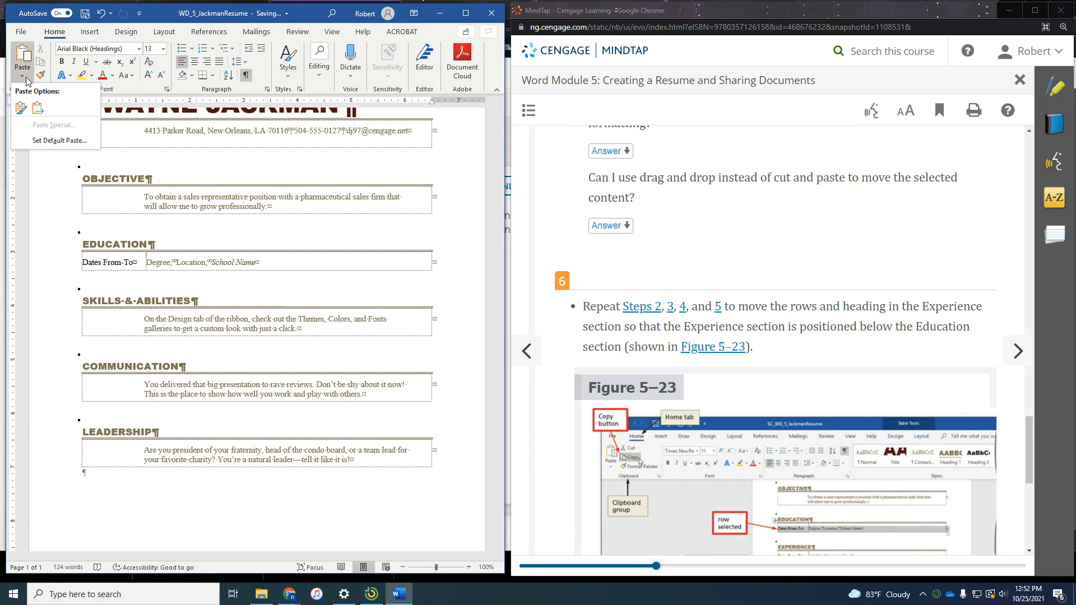
pyautogui.click(20, 108)
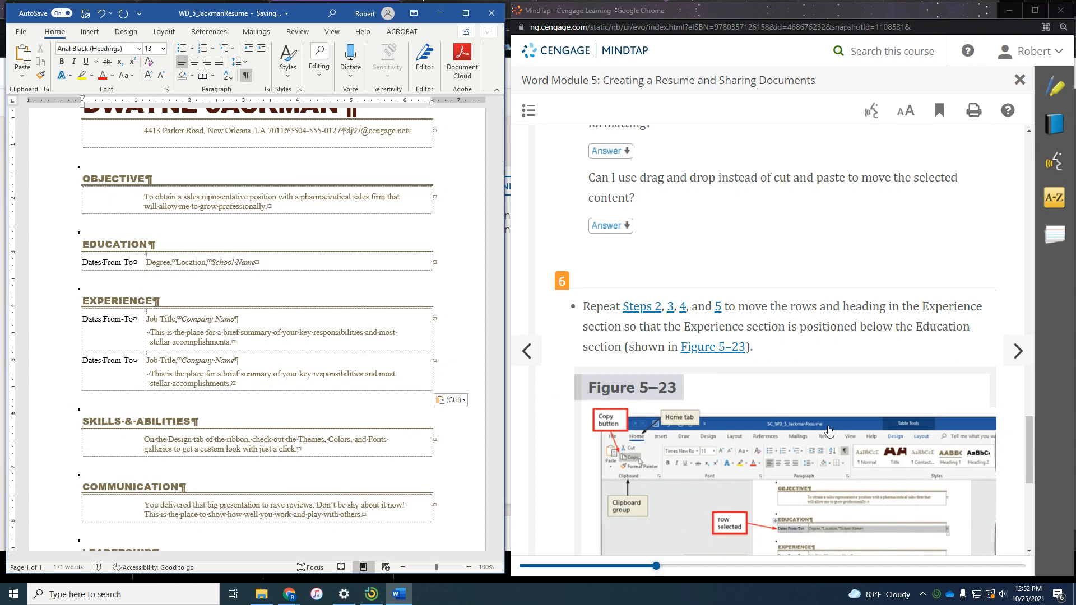
# - Review Figure 5–23 in the MindTap textbook and advance to section WD 5-2m, To Copy and Paste a Table Row
pyautogui.scroll(-2, 851, 348)
pyautogui.scroll(-2, 852, 348)
pyautogui.scroll(2, 851, 347)
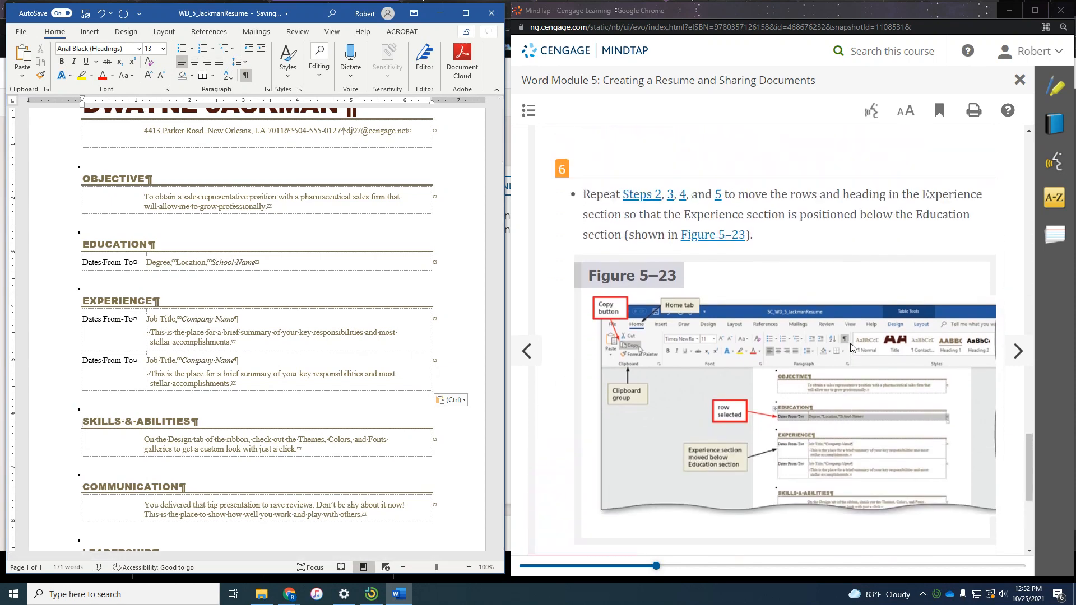
pyautogui.scroll(-5, 850, 347)
pyautogui.click(1017, 356)
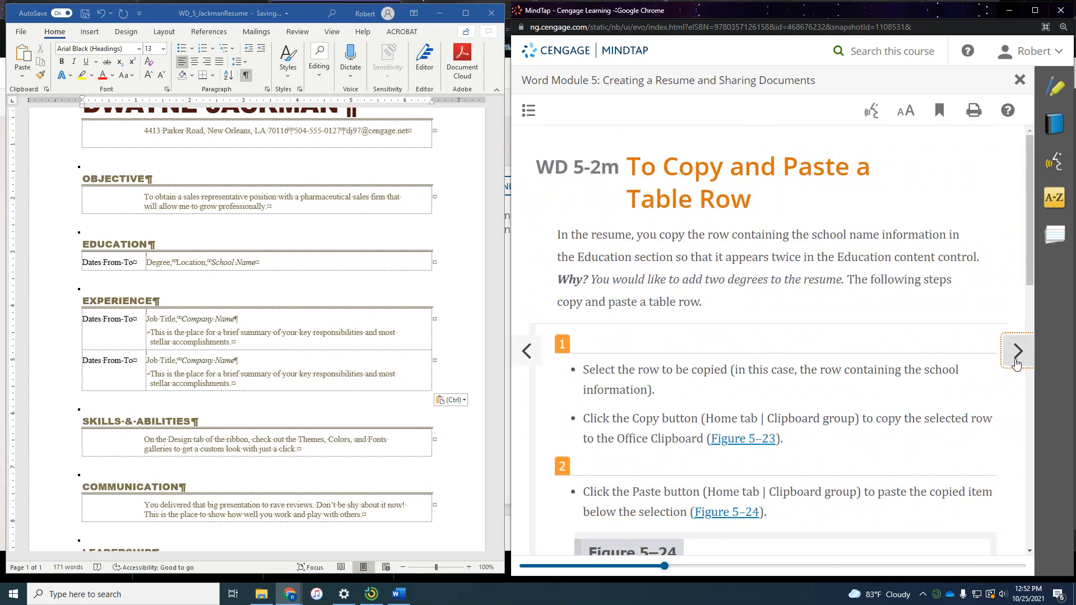
# - Copy the Education row holding the school information in Word and paste it as a new row below the original
pyautogui.scroll(-1, 887, 339)
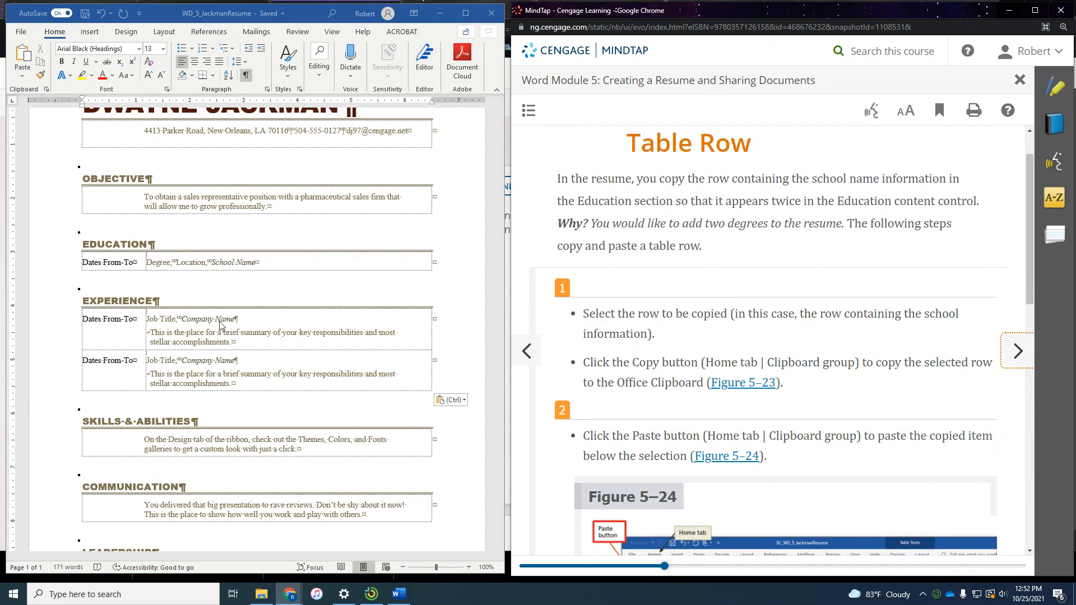
pyautogui.scroll(-1, 220, 324)
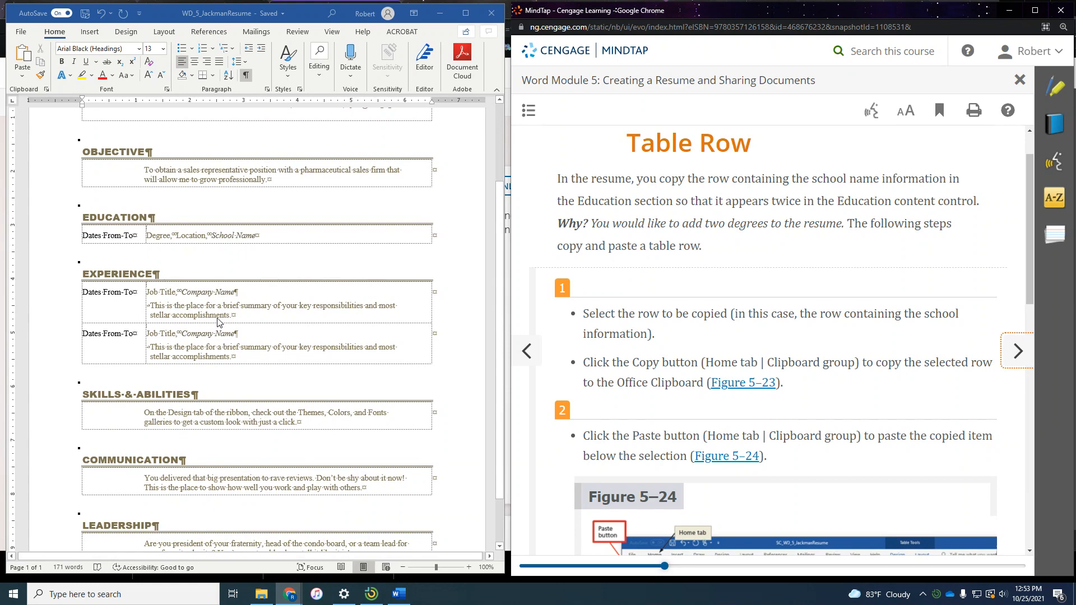
pyautogui.scroll(-2, 806, 351)
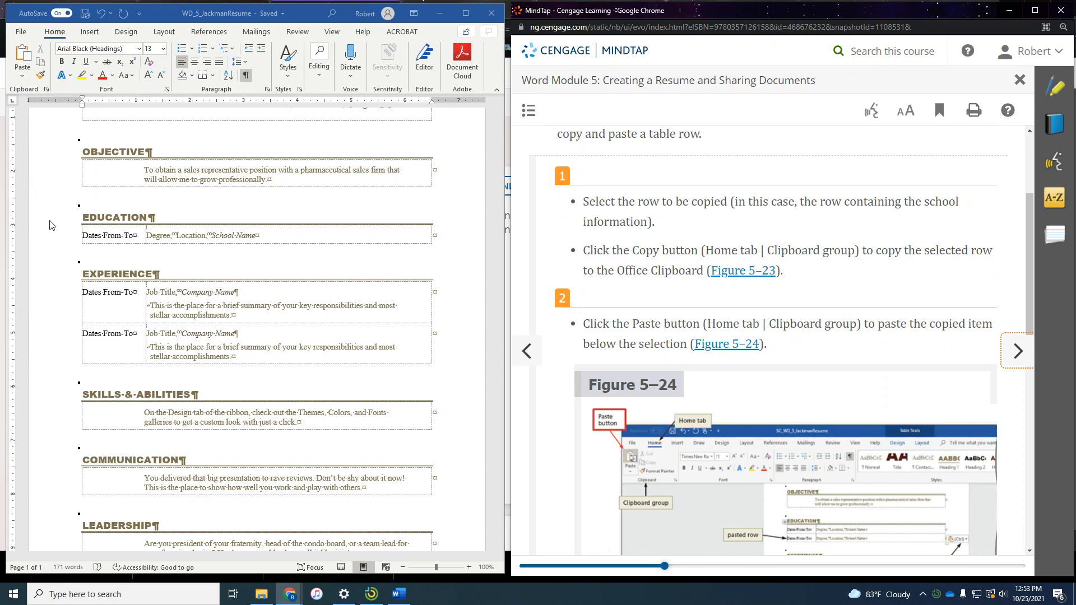
pyautogui.click(52, 236)
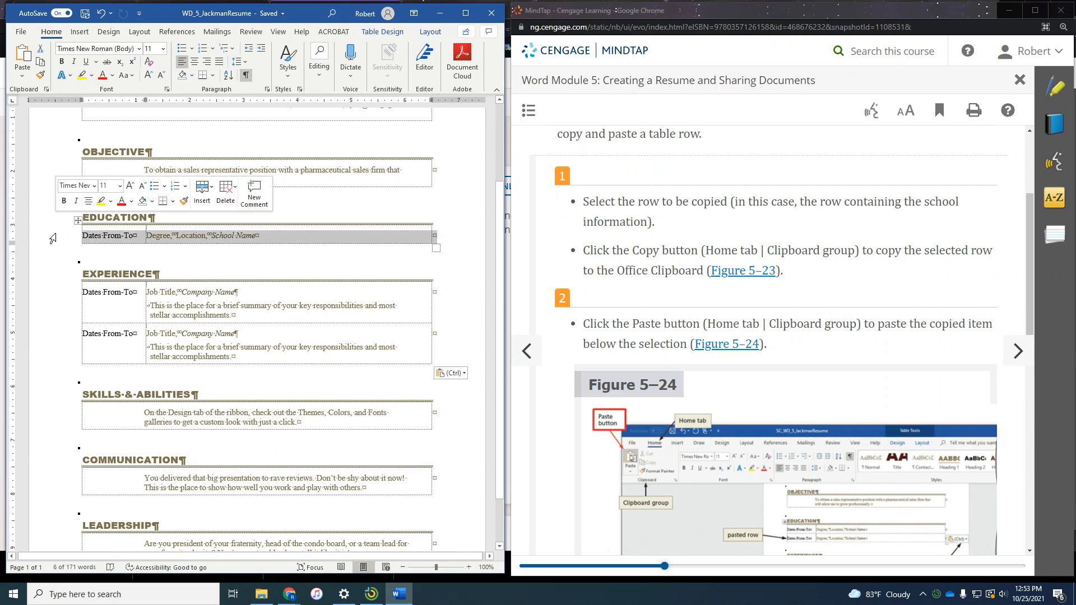
pyautogui.click(41, 62)
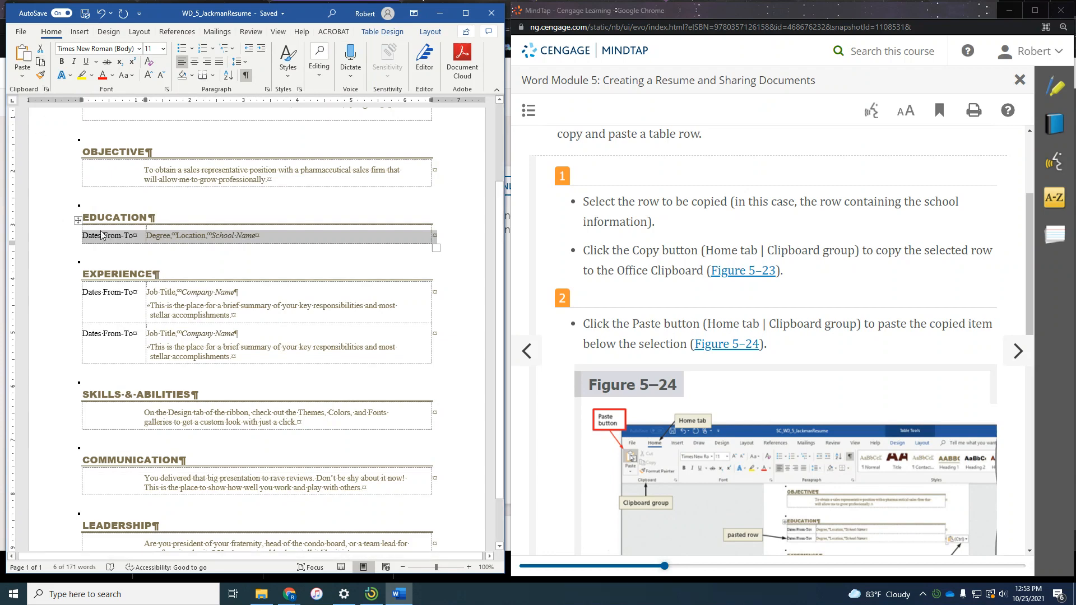
pyautogui.scroll(-2, 821, 314)
pyautogui.scroll(-1, 821, 342)
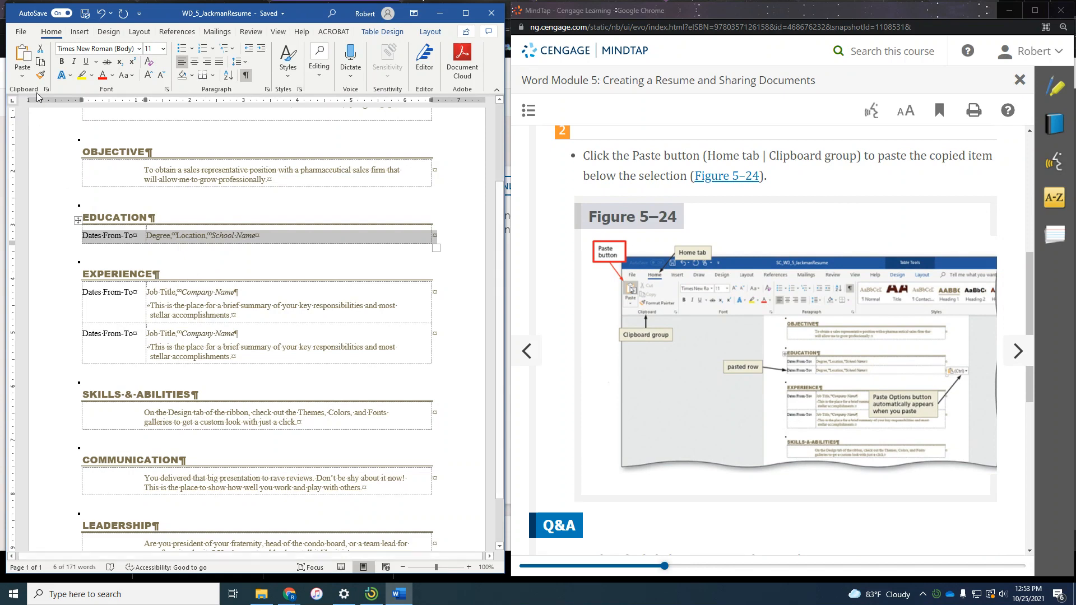
pyautogui.click(28, 76)
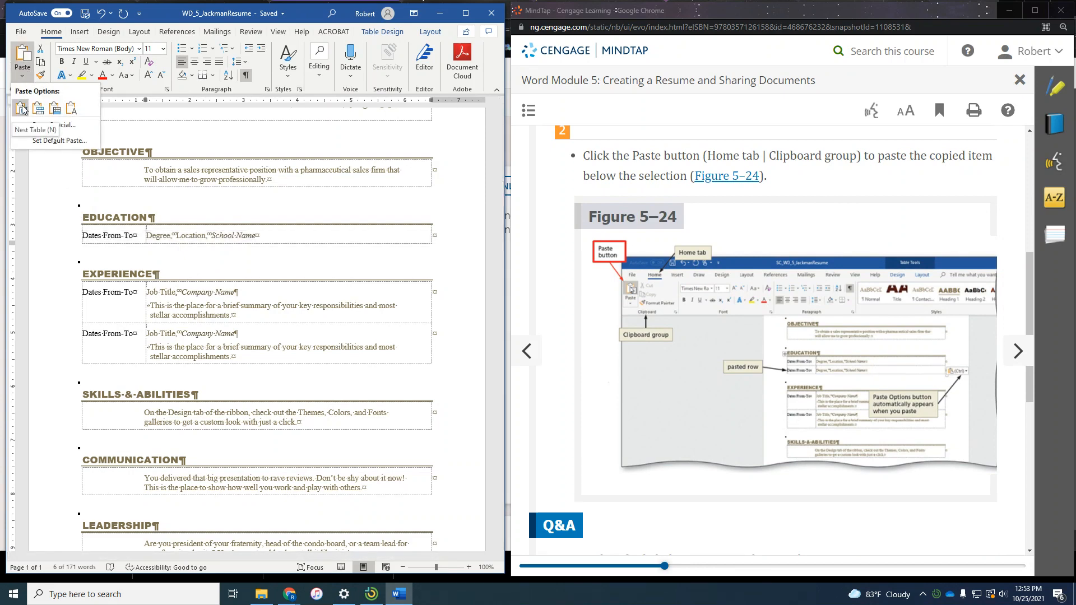
pyautogui.click(55, 109)
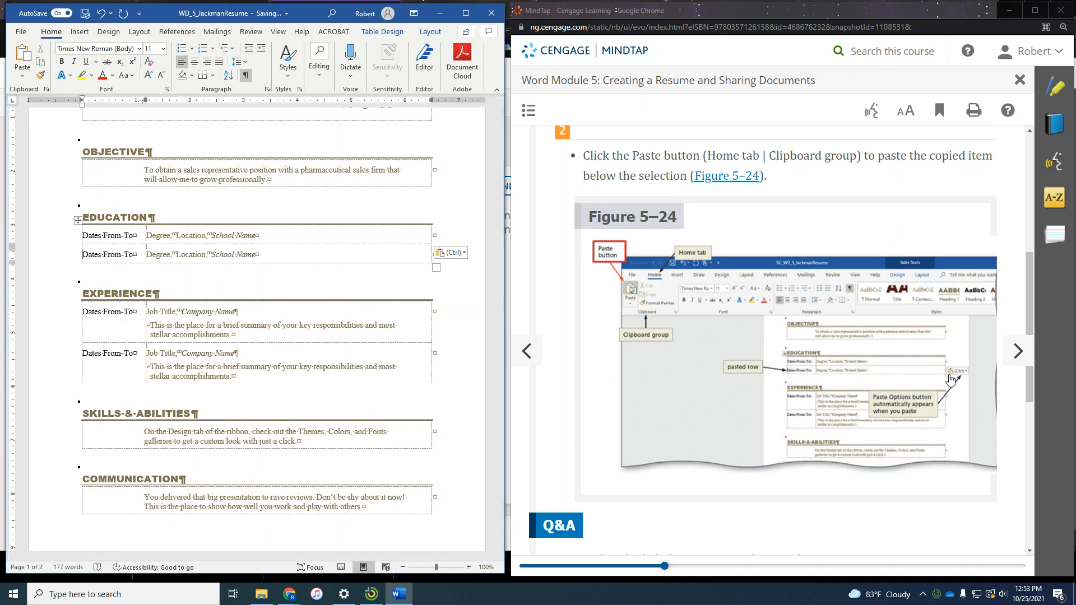
# - Look through the rest of the MindTap section and advance to WD 5-2n, To Delete a Row and Paragraph
pyautogui.scroll(-4, 945, 380)
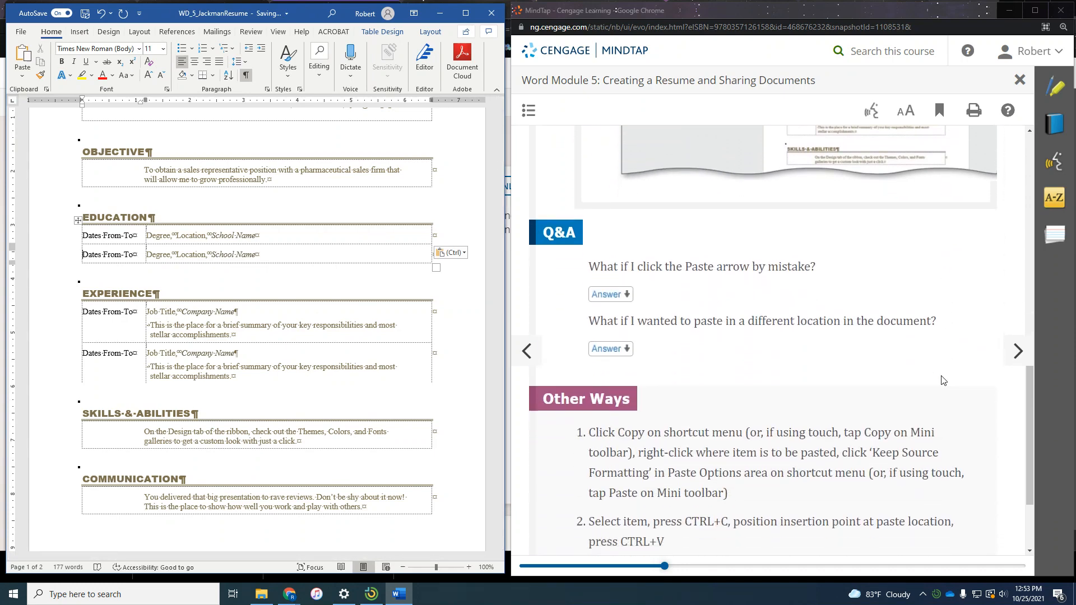
pyautogui.scroll(-2, 943, 380)
pyautogui.click(1017, 350)
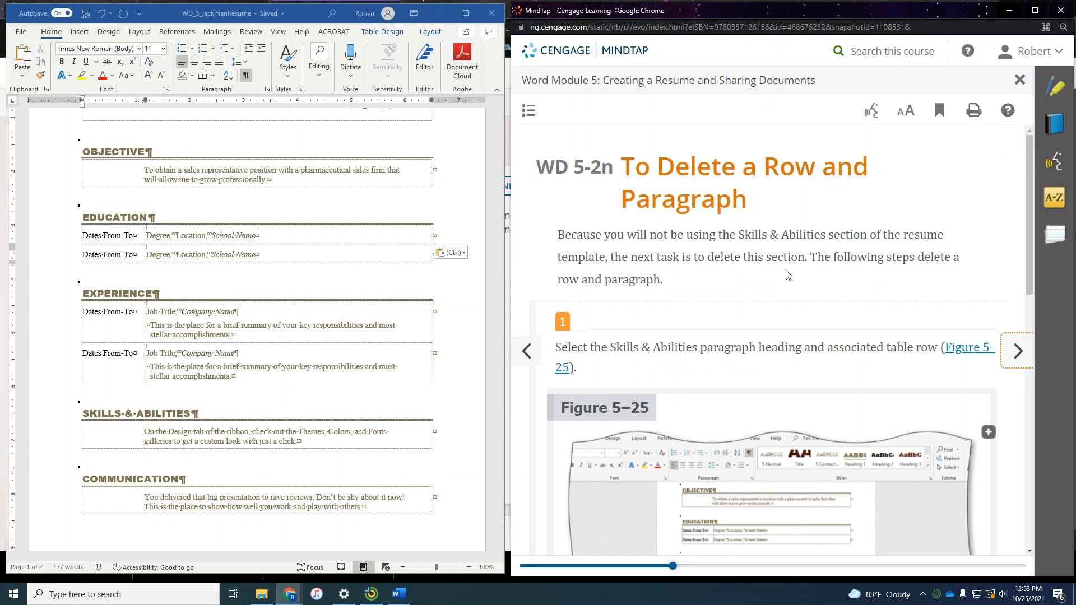
# - Delete the Skills & Abilities heading and its associated table row from the resume, following the MindTap instructions
pyautogui.scroll(-3, 788, 275)
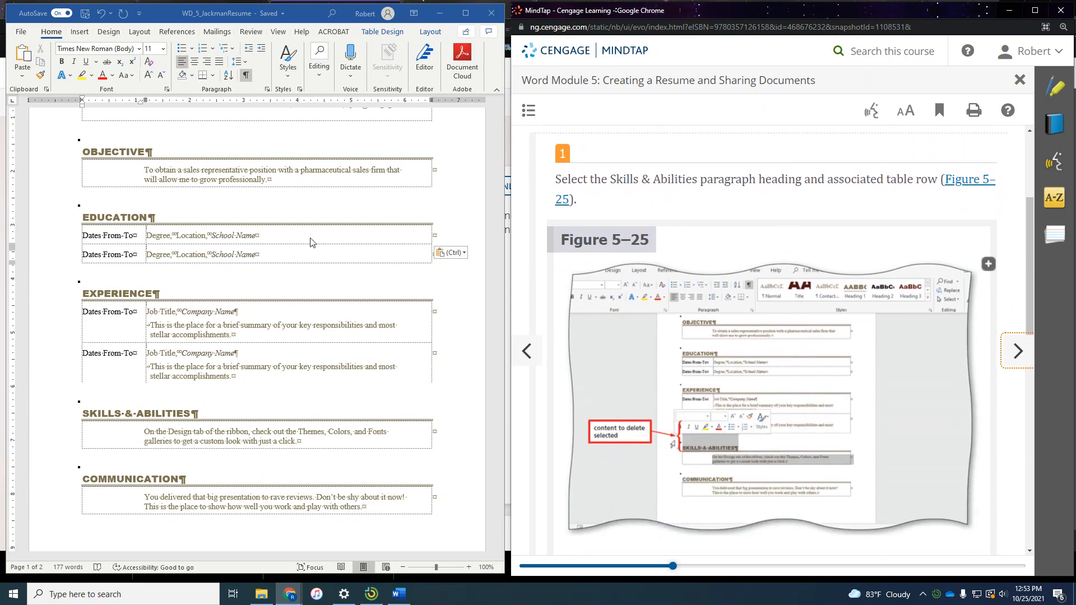
pyautogui.click(62, 415)
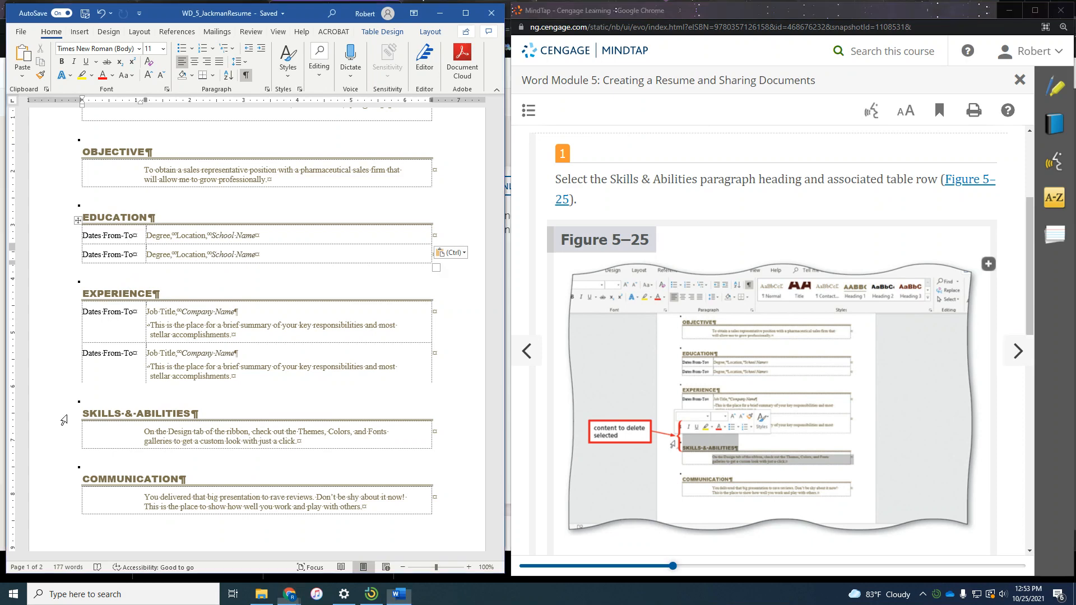
pyautogui.moveTo(53, 418); pyautogui.dragTo(52, 432)
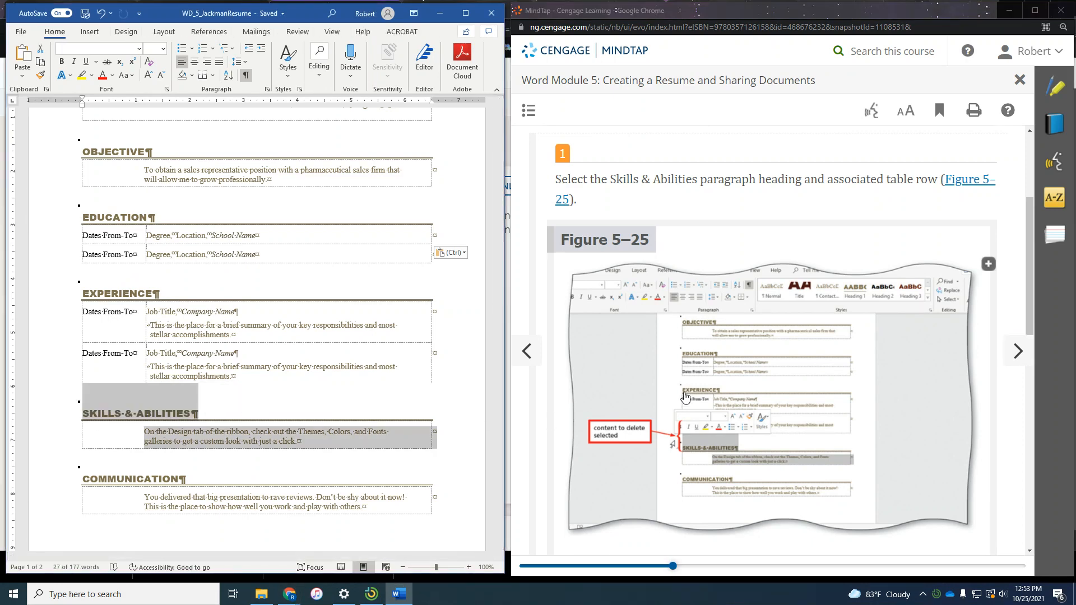
pyautogui.scroll(-3, 684, 398)
pyautogui.scroll(-4, 684, 398)
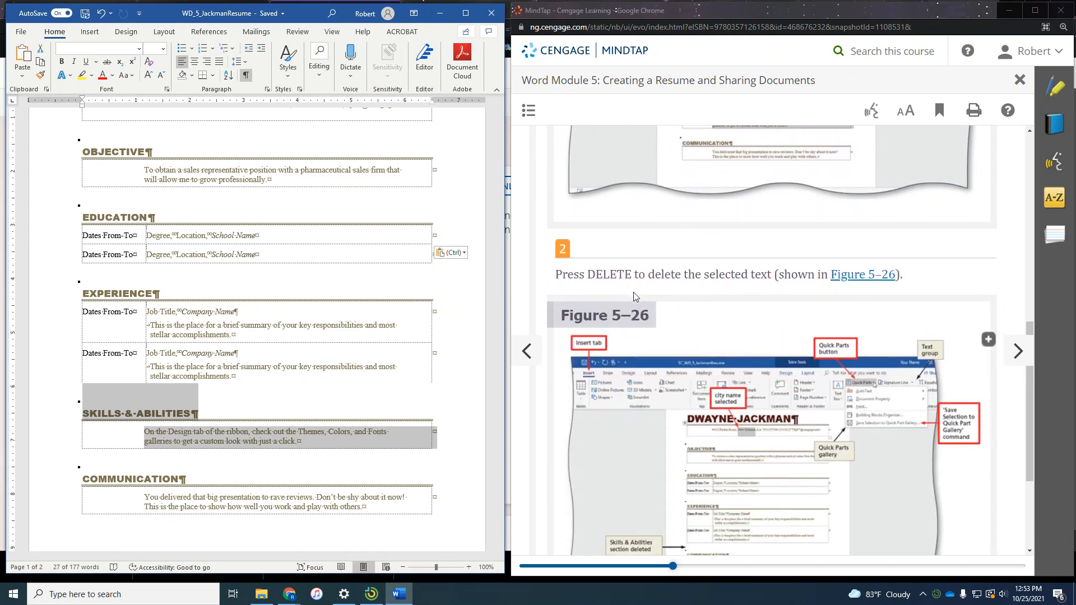
pyautogui.press('Delete')
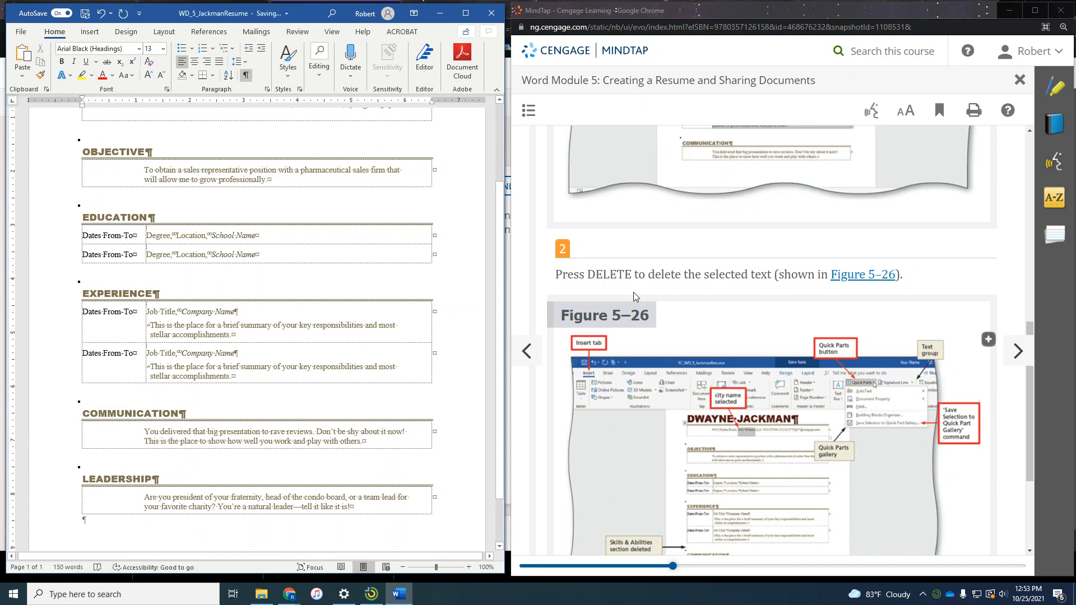
# - Review Figure 5–26 in MindTap, advance to WD 5-2o, To Create a Building Block, and read its first steps
pyautogui.scroll(-3, 723, 280)
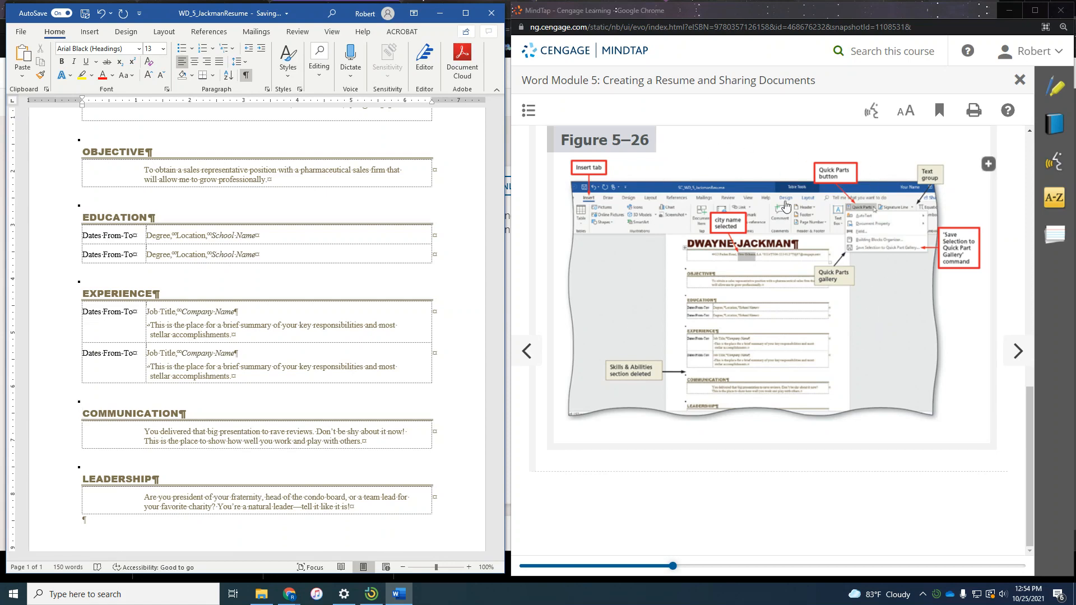
pyautogui.click(1018, 353)
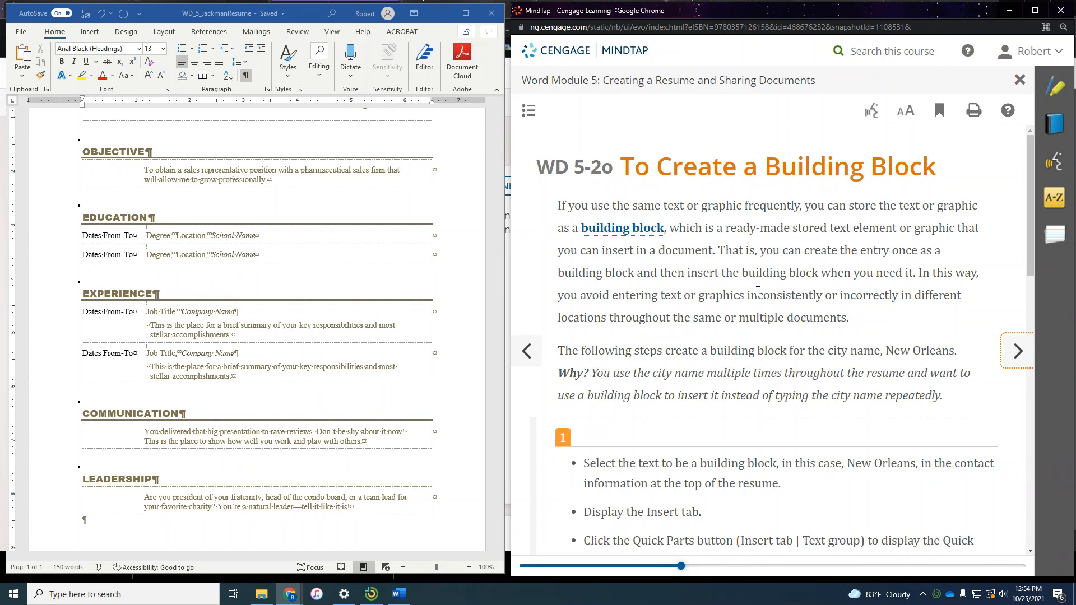
pyautogui.scroll(-4, 757, 290)
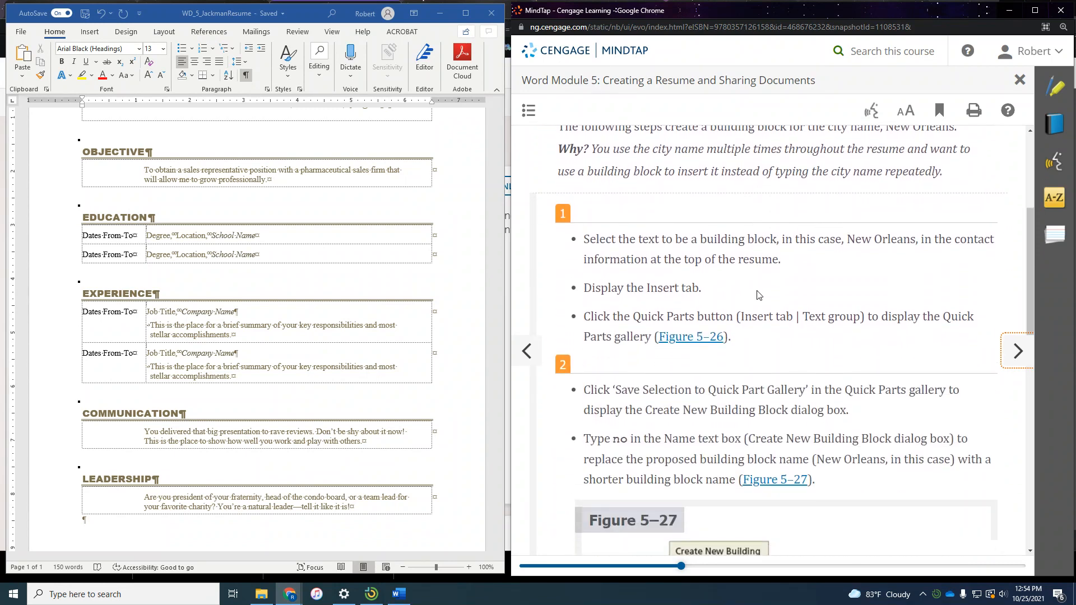
pyautogui.scroll(-1, 727, 285)
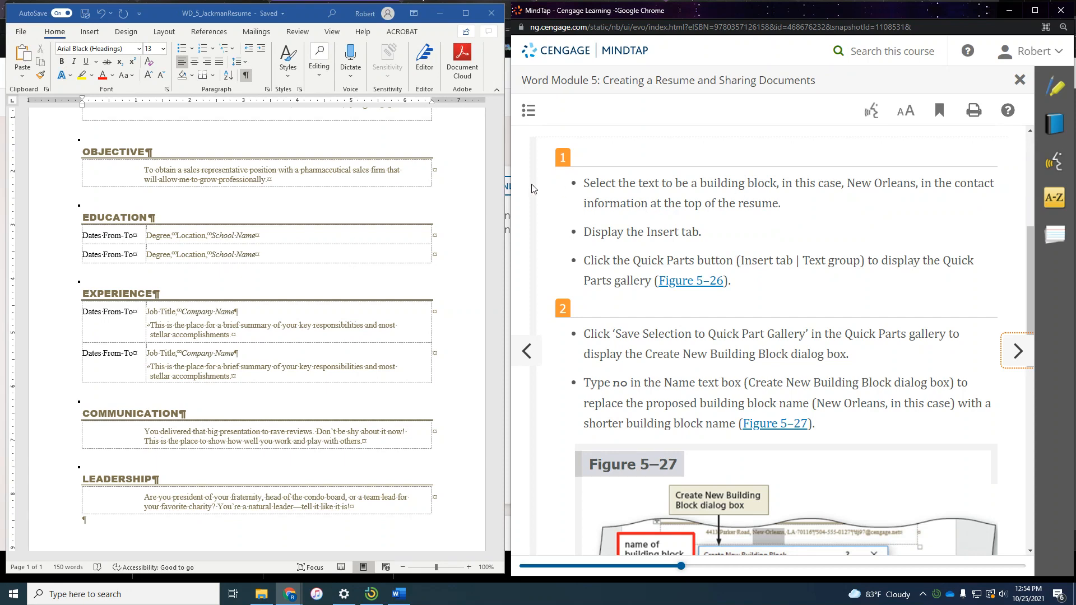
# - Select New Orleans in the resume's contact information and open it for saving to the Quick Part Gallery
pyautogui.scroll(3, 316, 201)
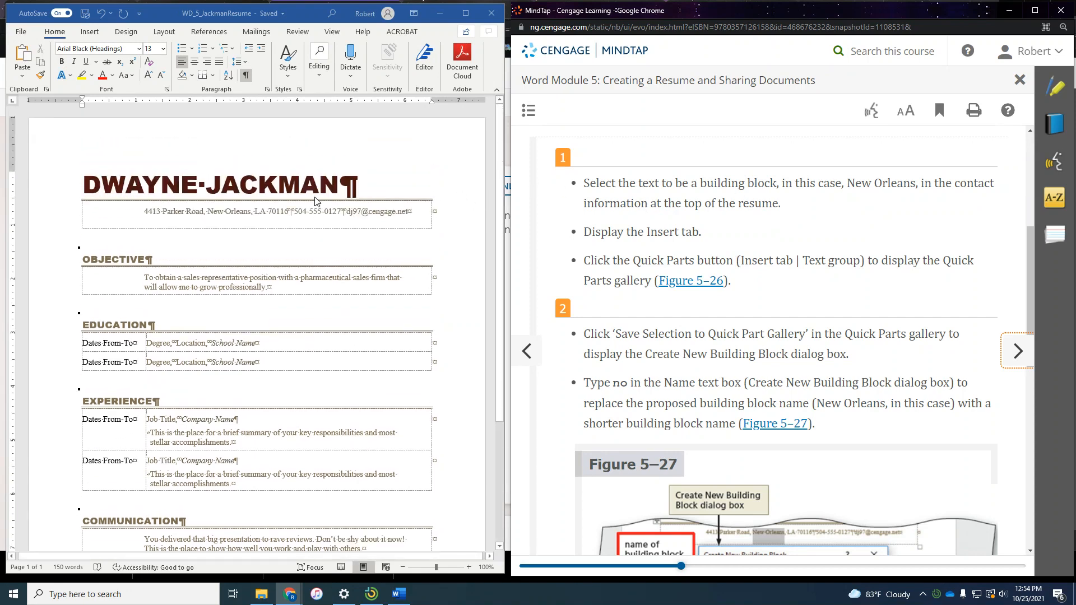
pyautogui.click(209, 211)
pyautogui.moveTo(209, 211); pyautogui.dragTo(251, 212)
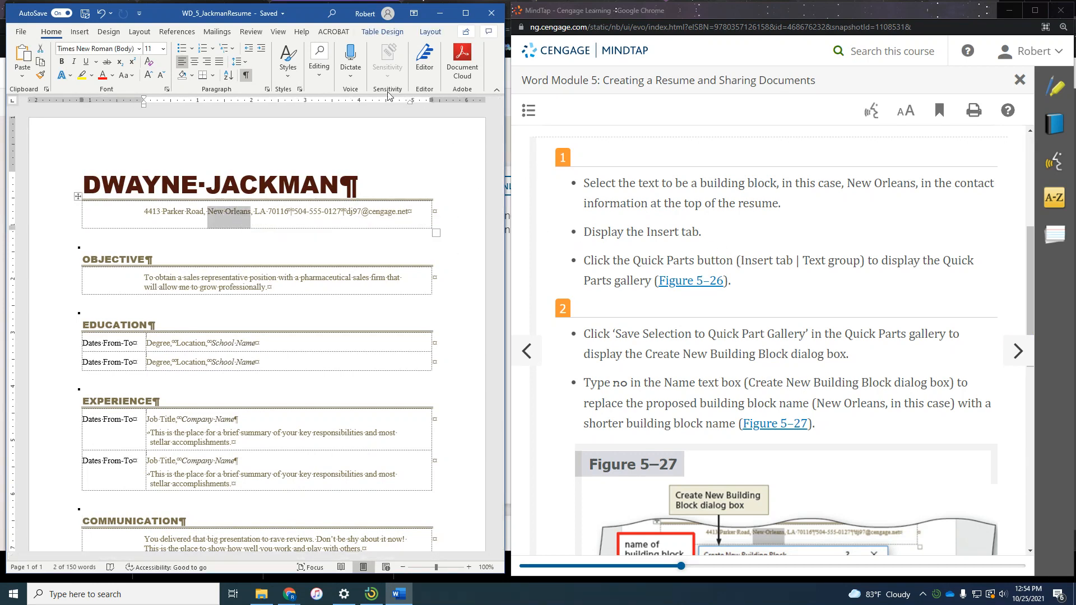
pyautogui.click(80, 32)
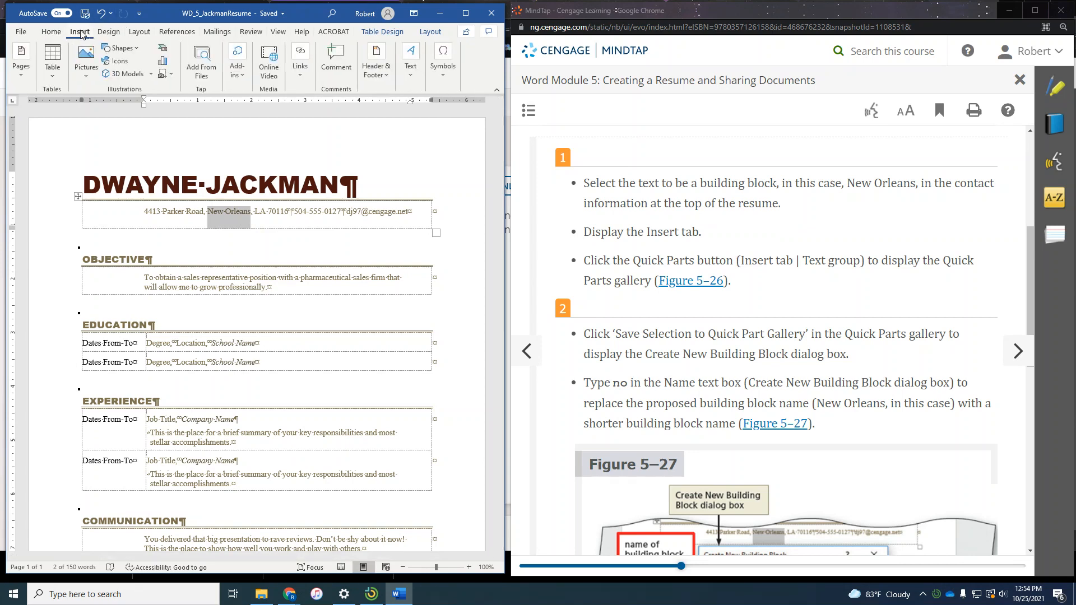
pyautogui.click(411, 77)
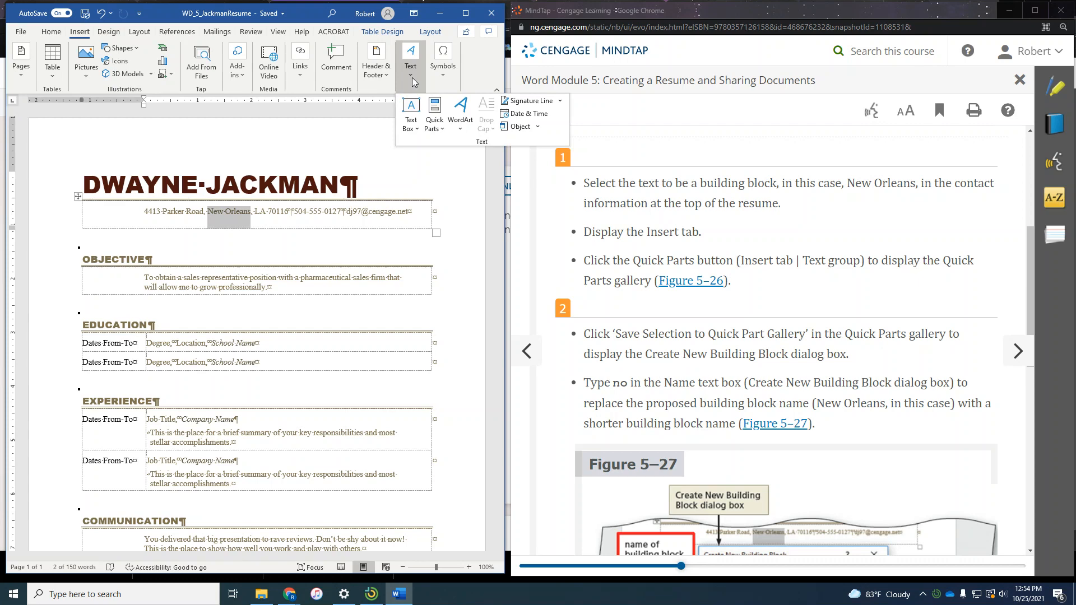
pyautogui.click(435, 125)
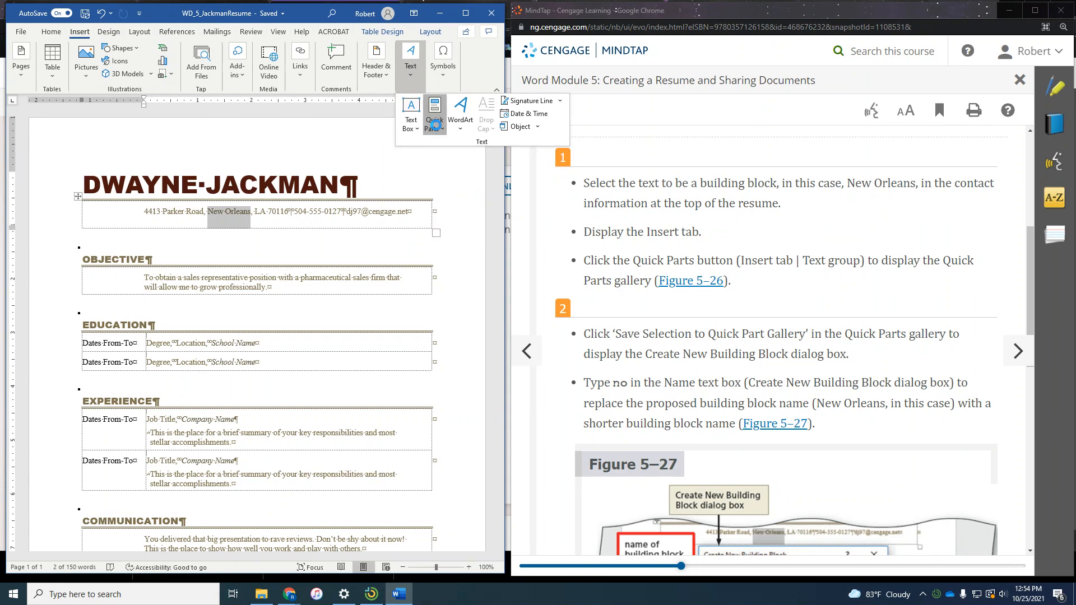
pyautogui.moveTo(439, 149)
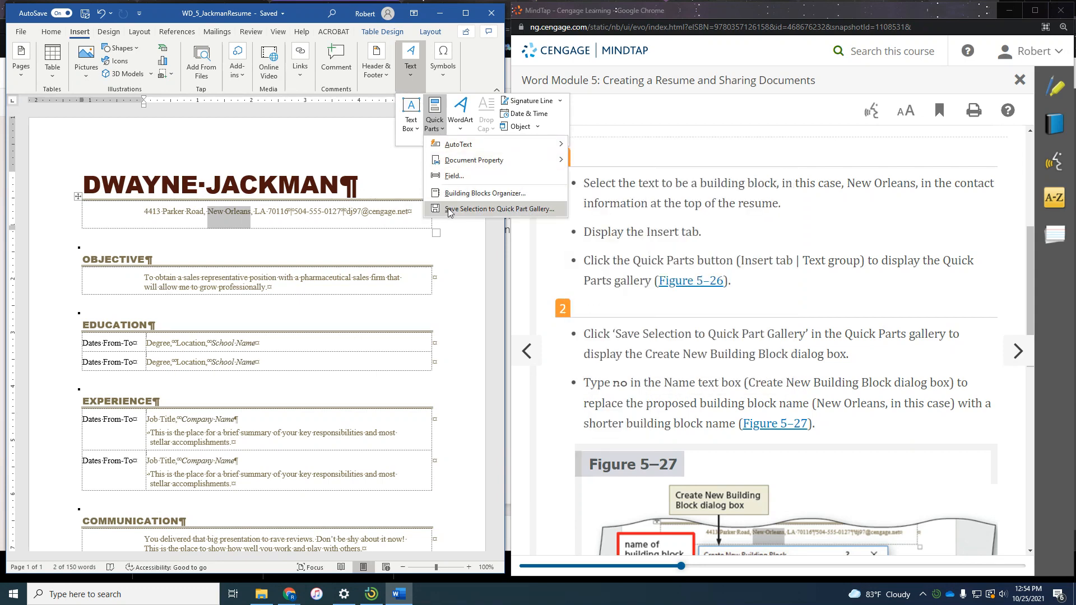
pyautogui.click(485, 209)
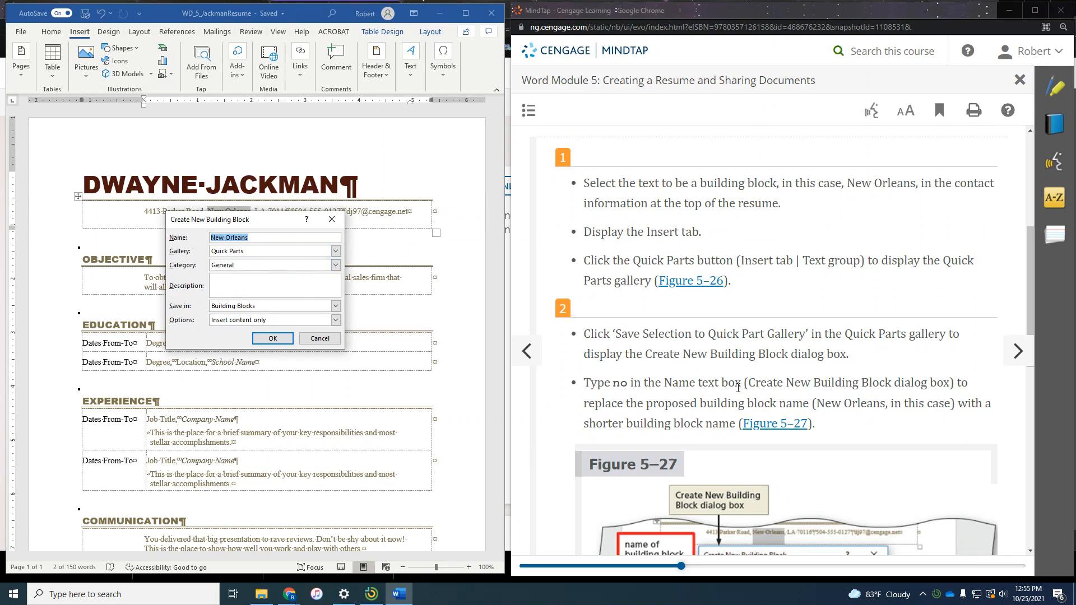
# - Name the new building block no, compare it with Figure 5–27, and store it in the Quick Parts gallery
pyautogui.scroll(-1, 732, 385)
pyautogui.scroll(-1, 732, 385)
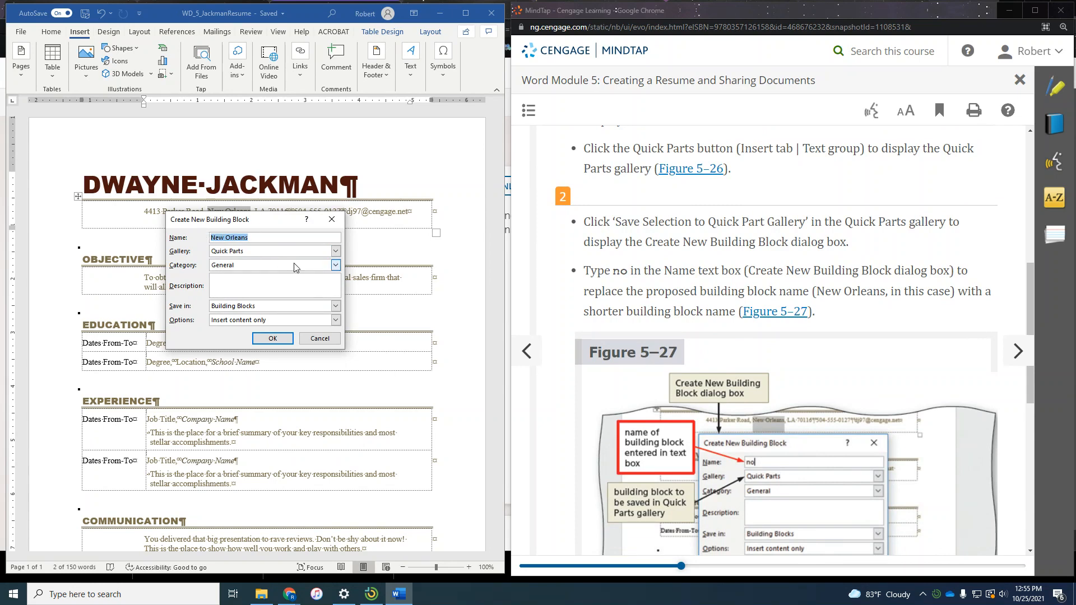
pyautogui.write('no')
pyautogui.scroll(-3, 744, 297)
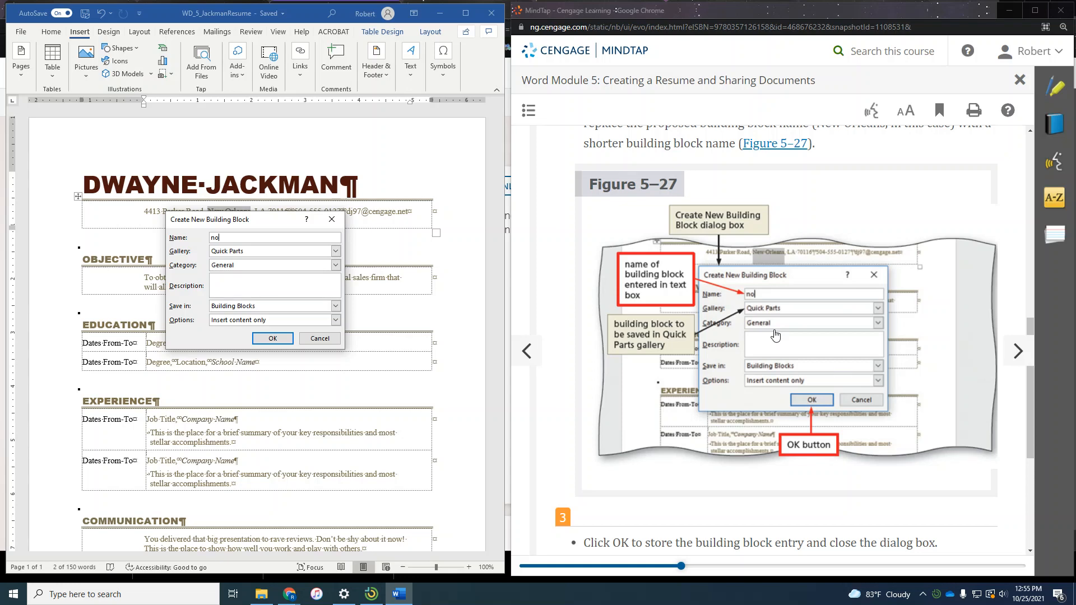
pyautogui.scroll(-4, 774, 334)
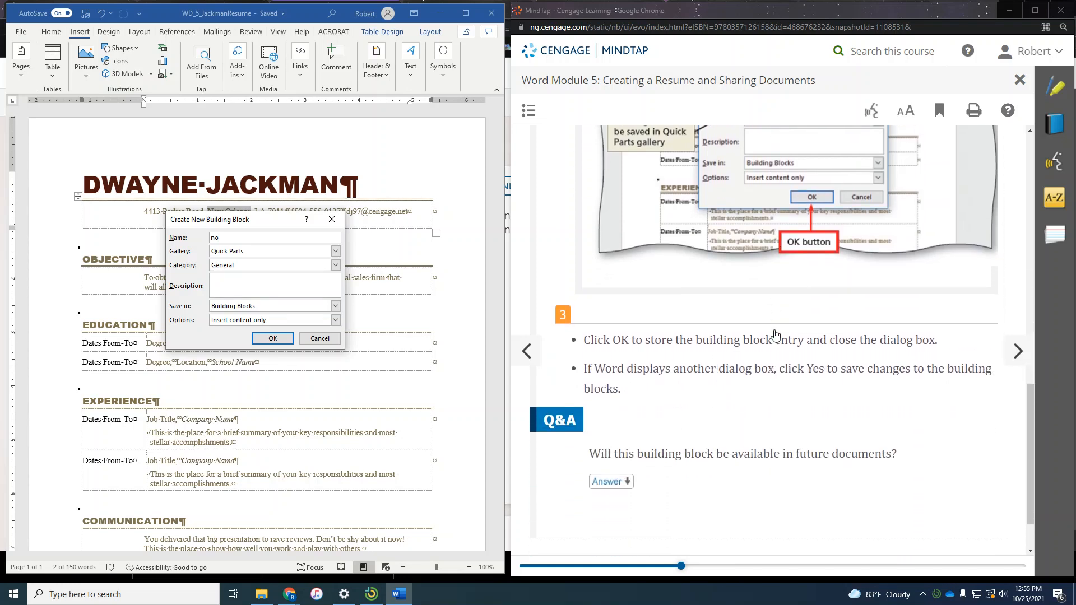
pyautogui.click(272, 338)
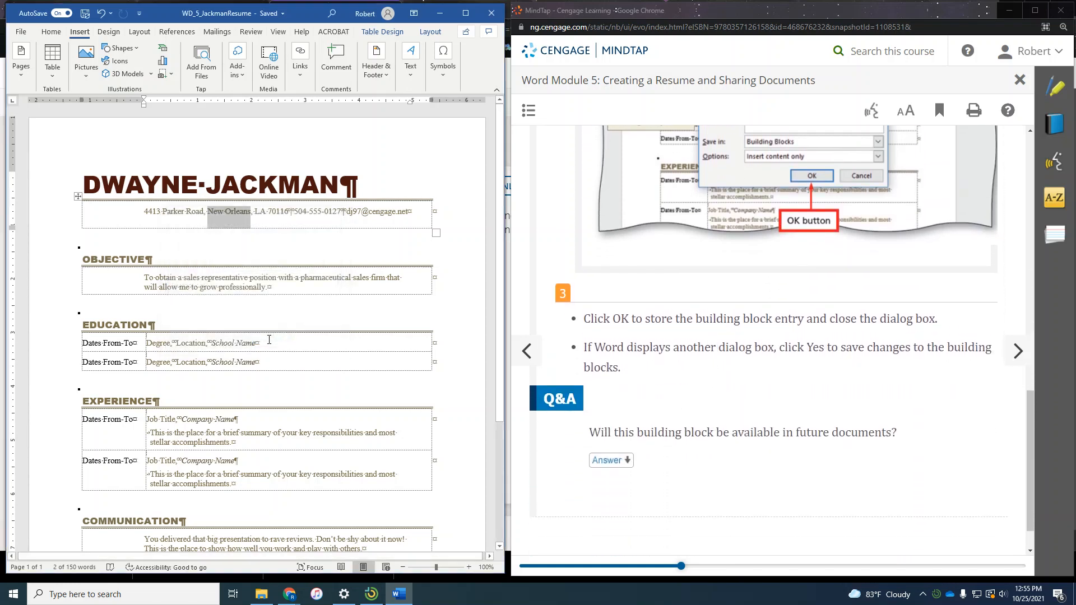
# - Advance MindTap to WD 5-2p, To Modify a Building Block, and read the instructions up to Figure 5–28
pyautogui.scroll(-1, 716, 371)
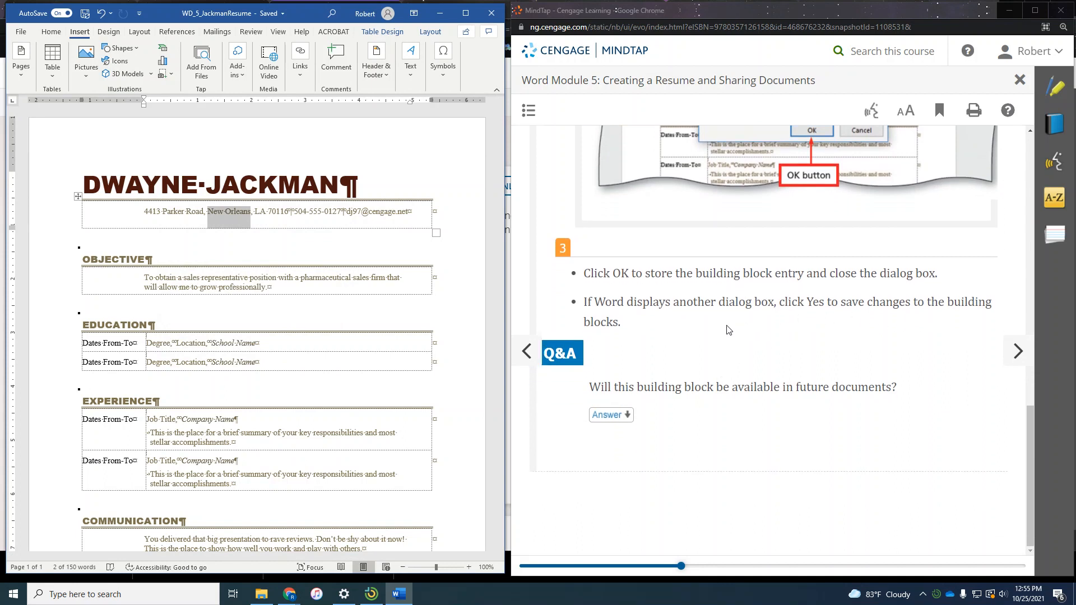
pyautogui.click(1012, 352)
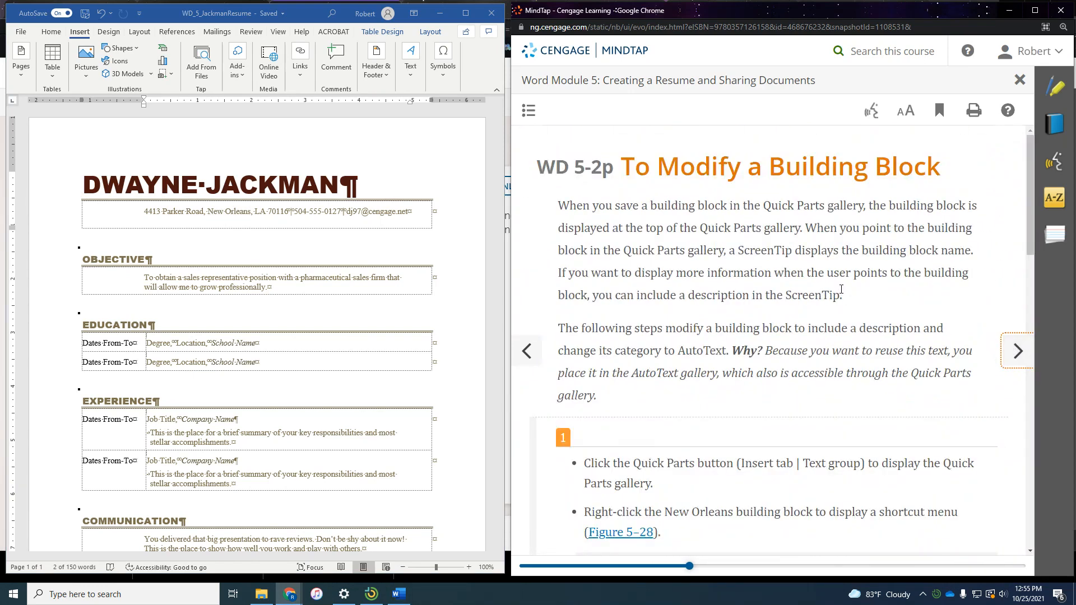
pyautogui.scroll(-1, 842, 291)
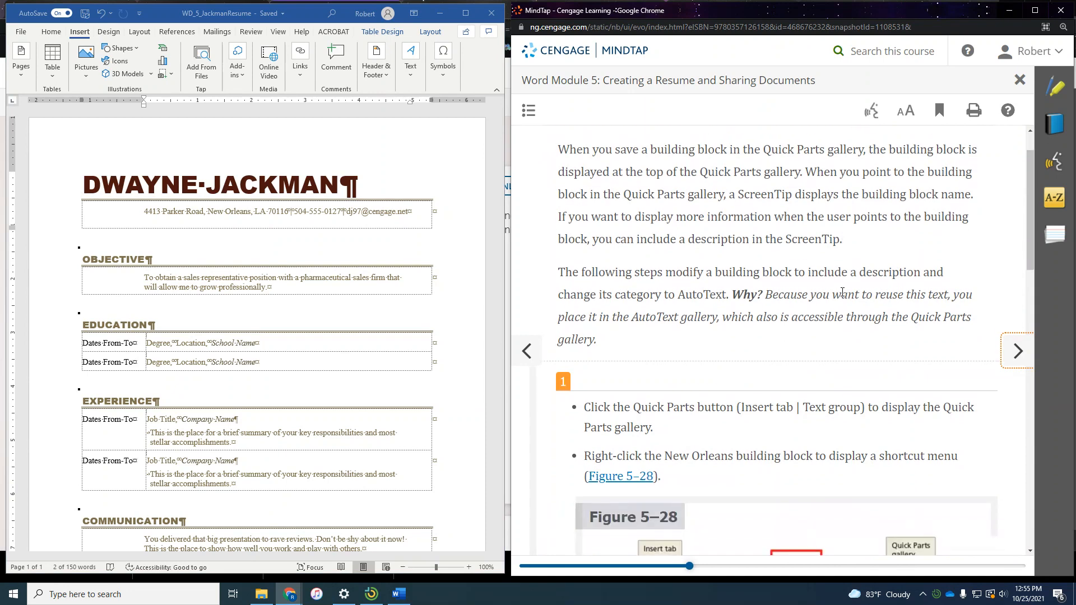
pyautogui.scroll(1, 842, 292)
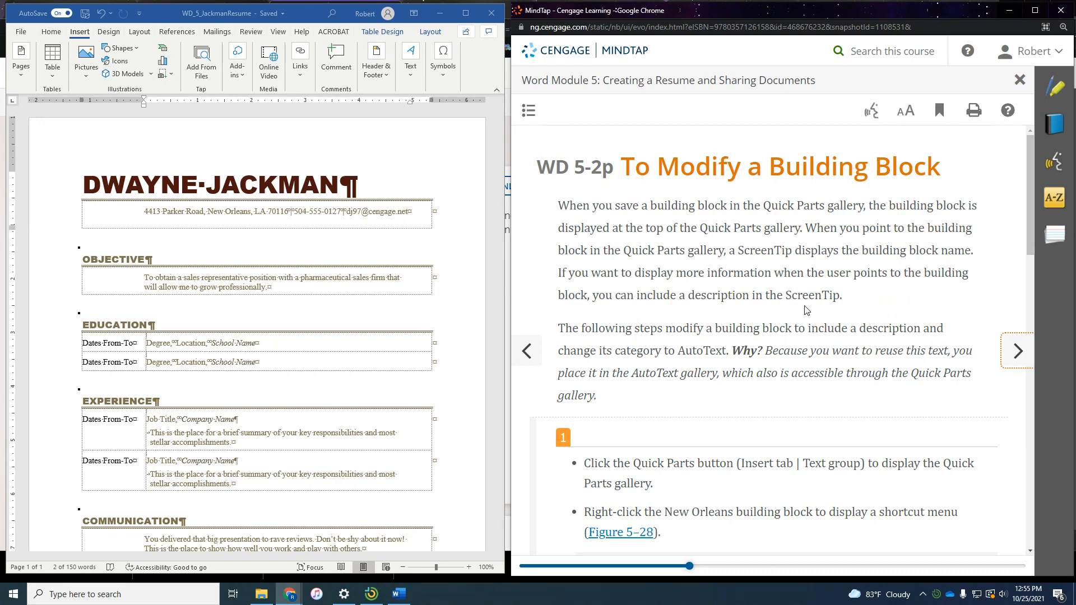
pyautogui.scroll(-3, 807, 310)
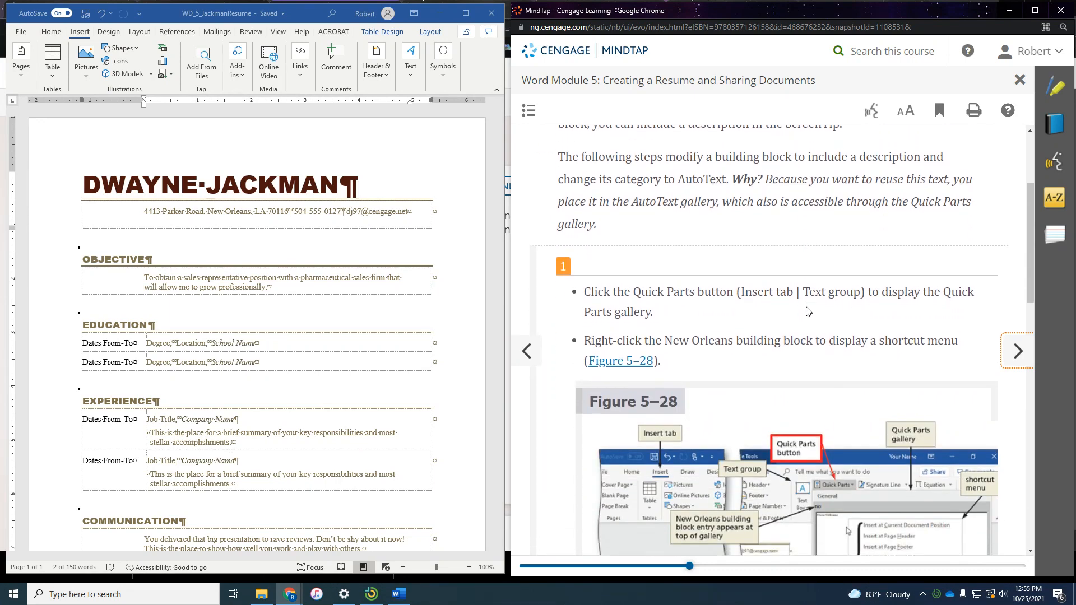
pyautogui.scroll(-1, 807, 310)
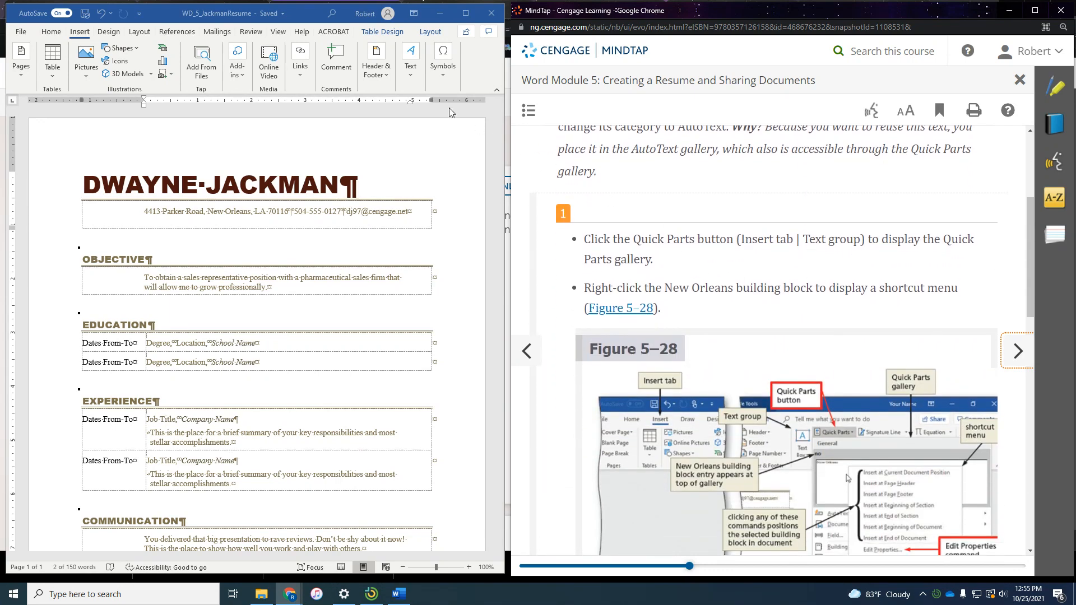
pyautogui.click(414, 80)
pyautogui.click(414, 80)
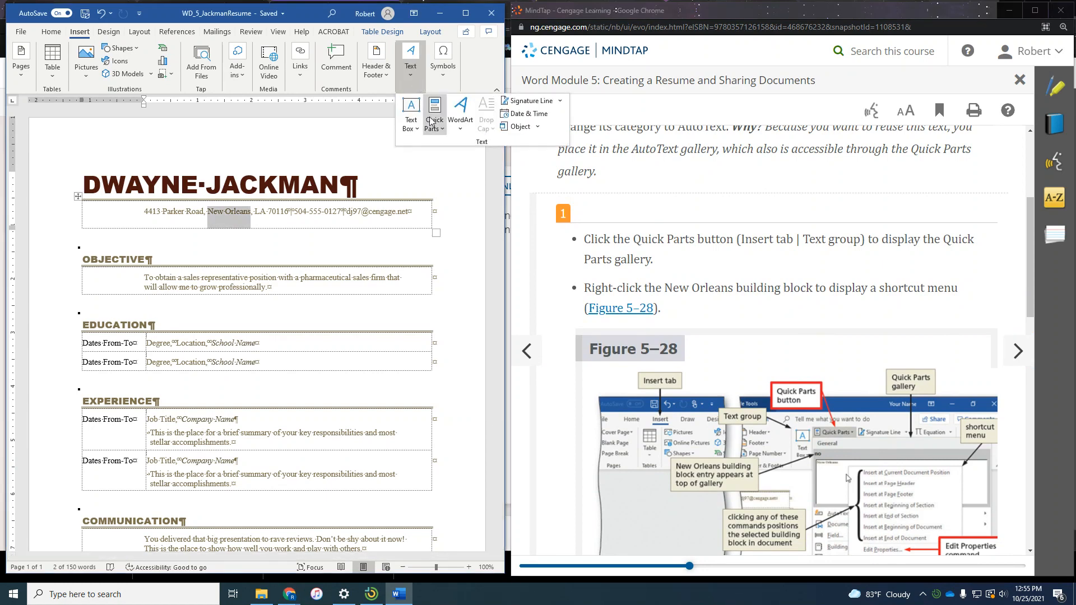
pyautogui.click(440, 130)
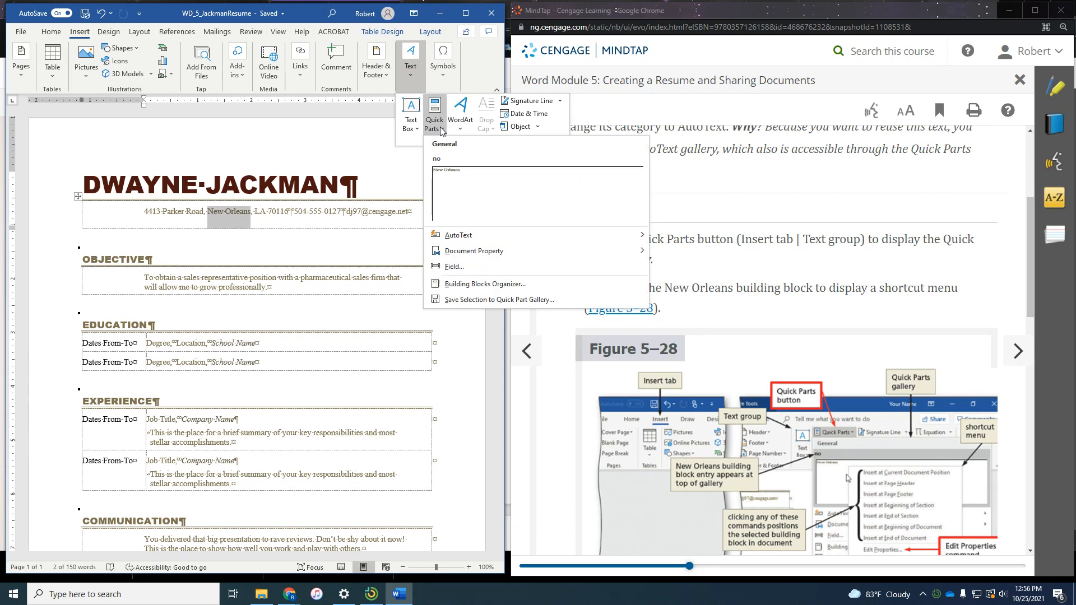
pyautogui.click(494, 187)
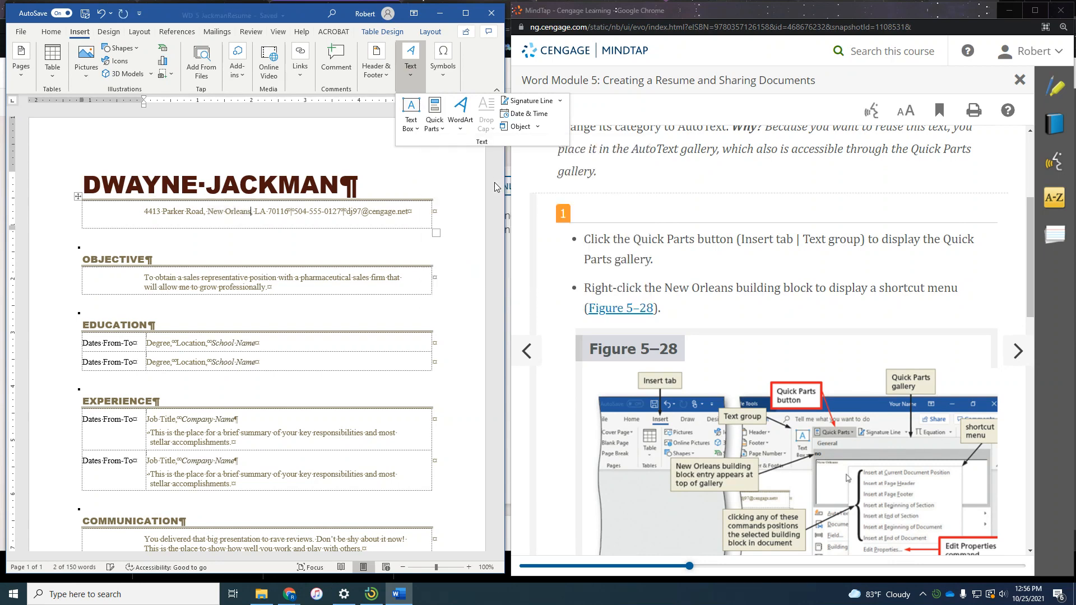
pyautogui.click(436, 122)
pyautogui.click(101, 13)
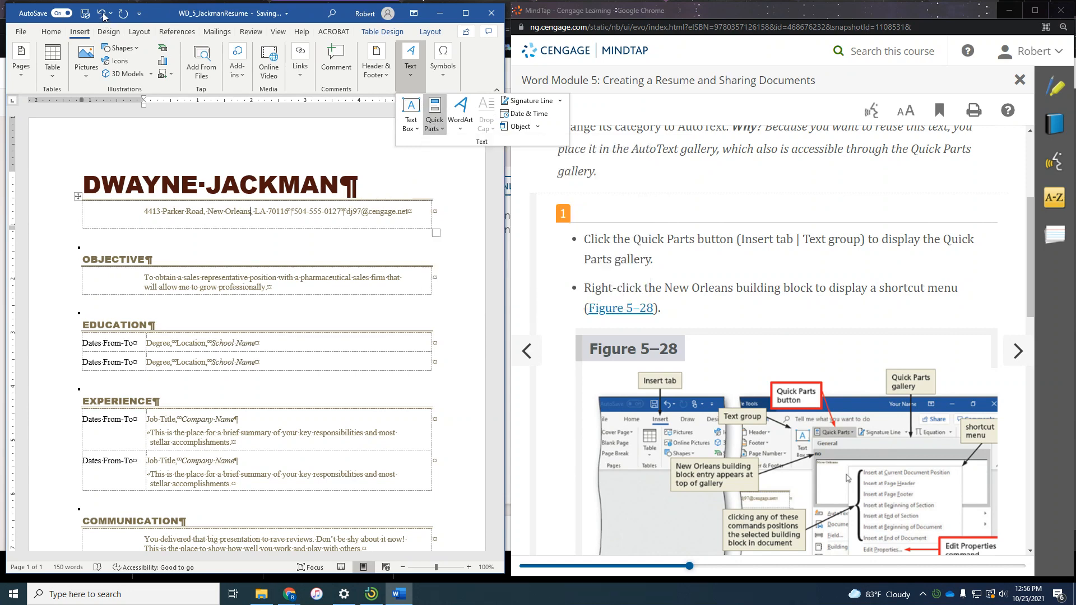
# - Open the properties of the no building block from the Quick Parts gallery and read step 2 in MindTap
pyautogui.click(411, 62)
pyautogui.click(433, 118)
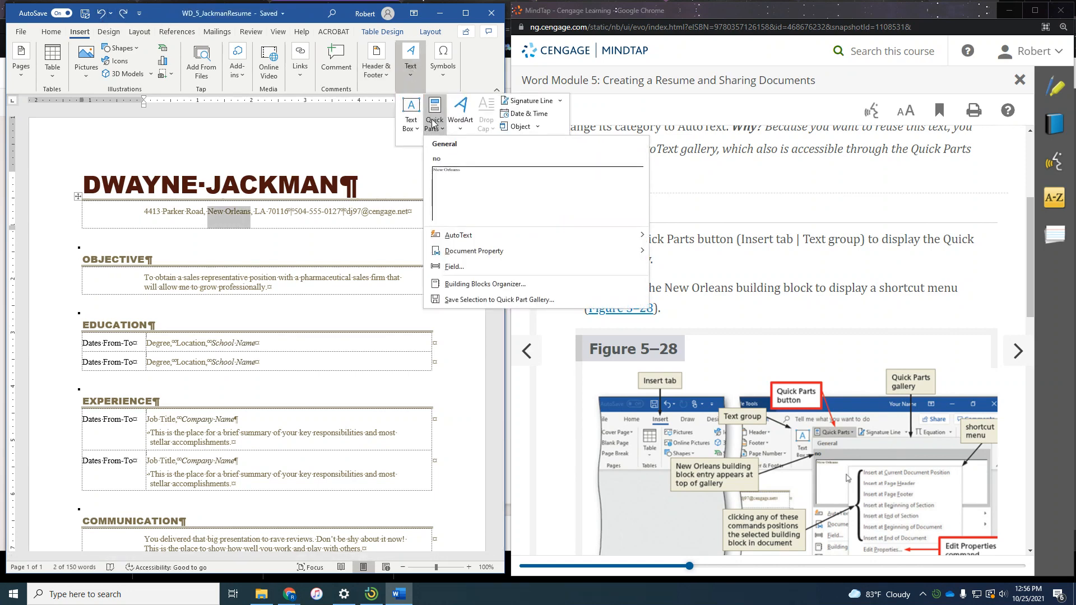
pyautogui.rightClick(499, 211)
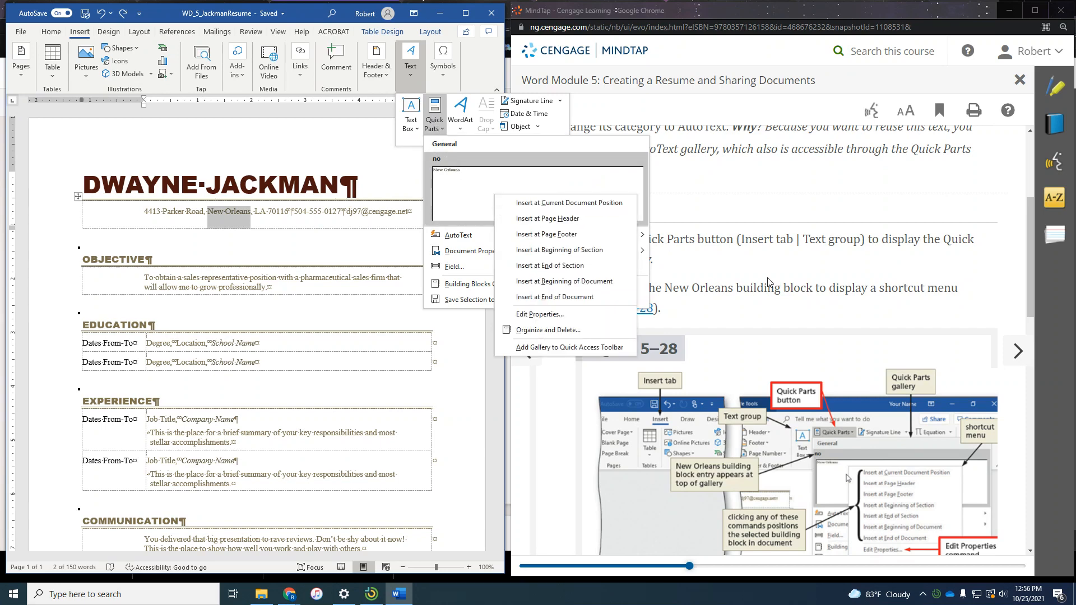
pyautogui.scroll(-5, 771, 283)
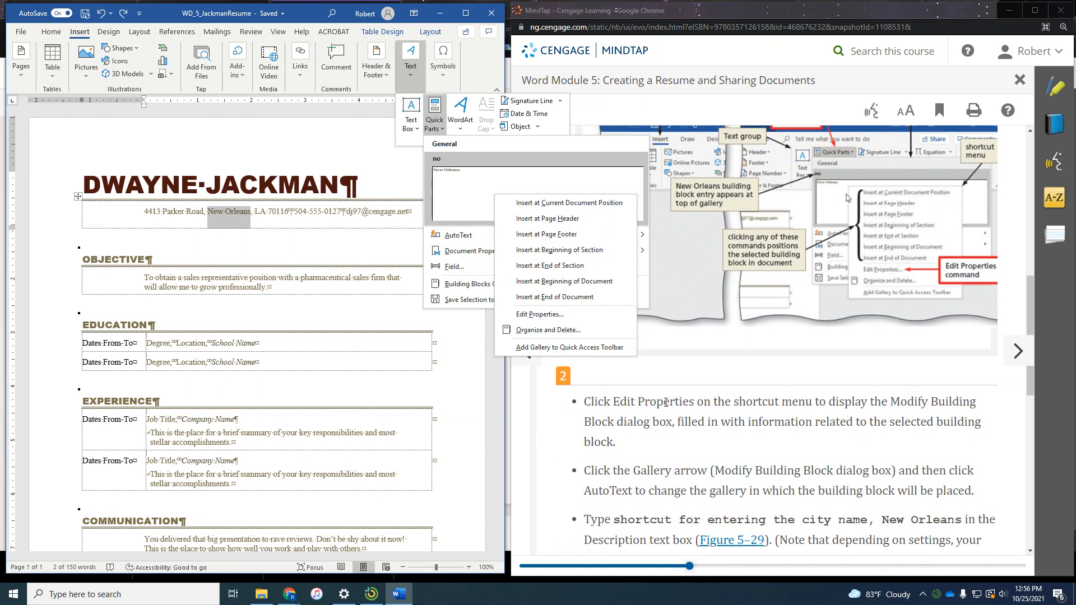
pyautogui.click(562, 314)
pyautogui.scroll(-1, 661, 378)
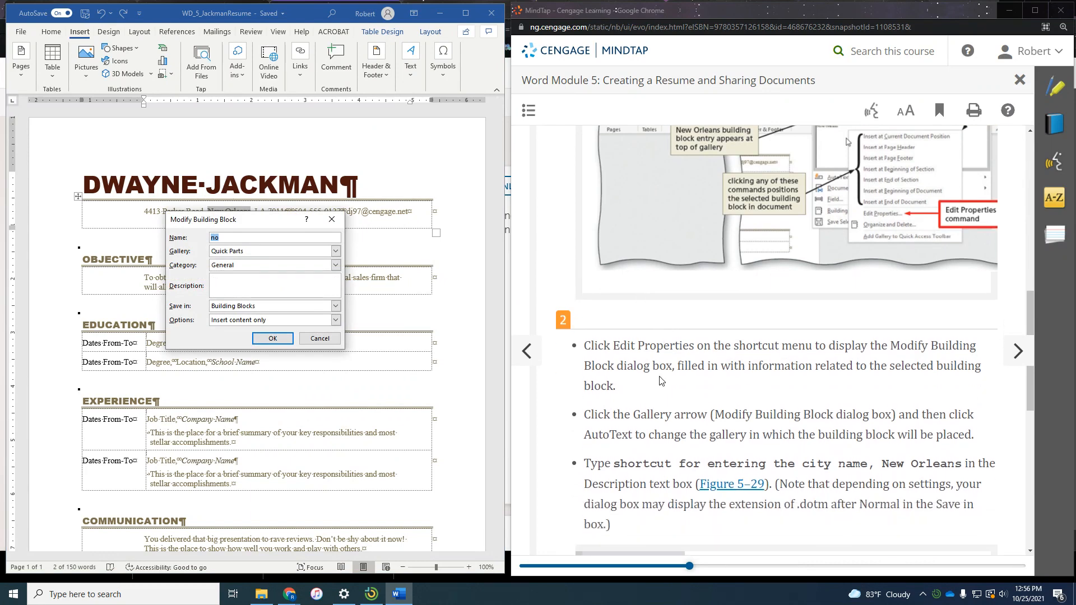
pyautogui.scroll(-2, 660, 381)
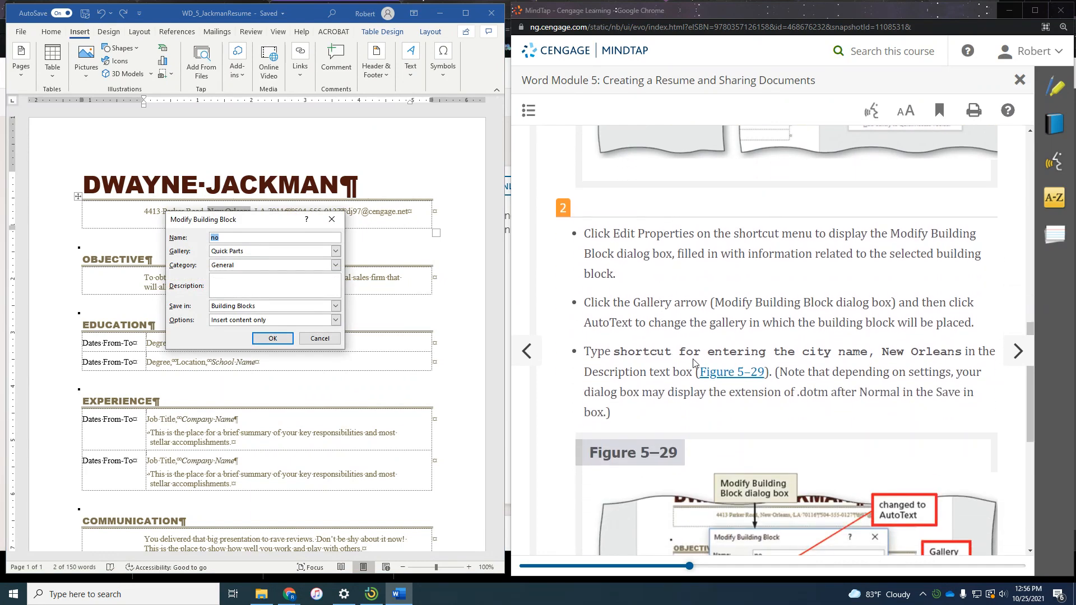
# - Enter "shortcut for entering the city name, New Orleans" as the building block's description
pyautogui.click(242, 279)
pyautogui.write('shortcut for entering the city name, New Orleans')
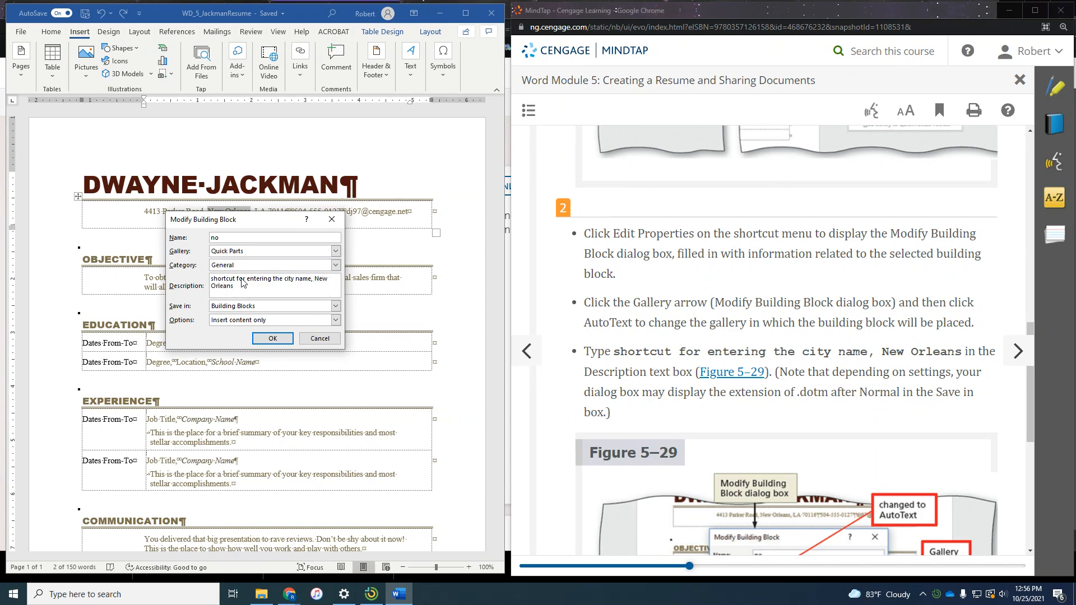
pyautogui.press('BackSpace')
pyautogui.press('BackSpace')
pyautogui.press('BackSpace')
pyautogui.write('leans')
# - Compare the settings with Figure 5–29, keep Building Blocks as the save location, and redefine the building block entry
pyautogui.scroll(-2, 813, 391)
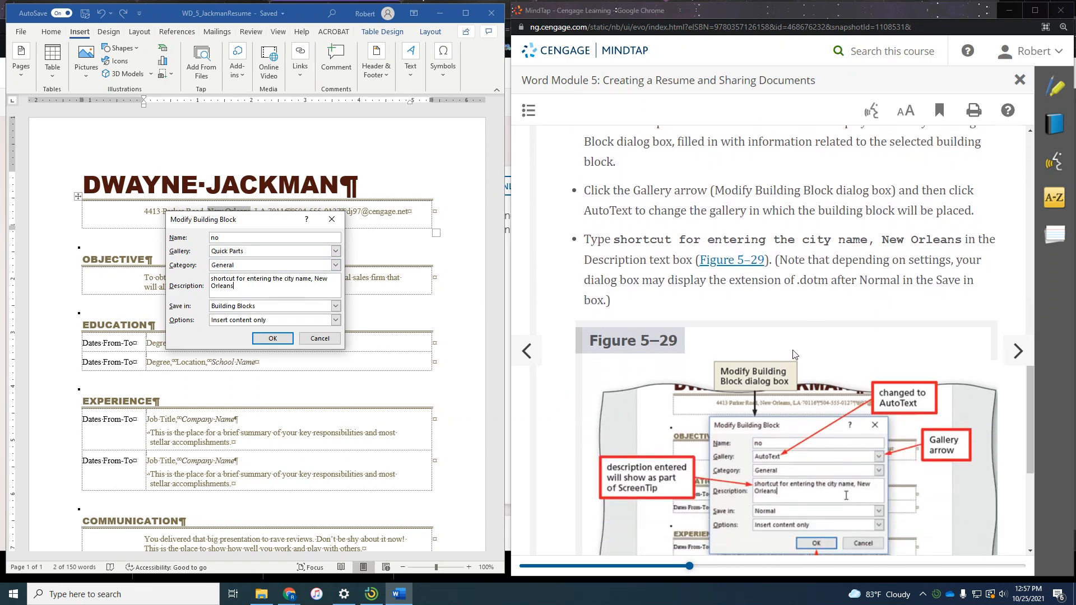
pyautogui.scroll(-3, 792, 353)
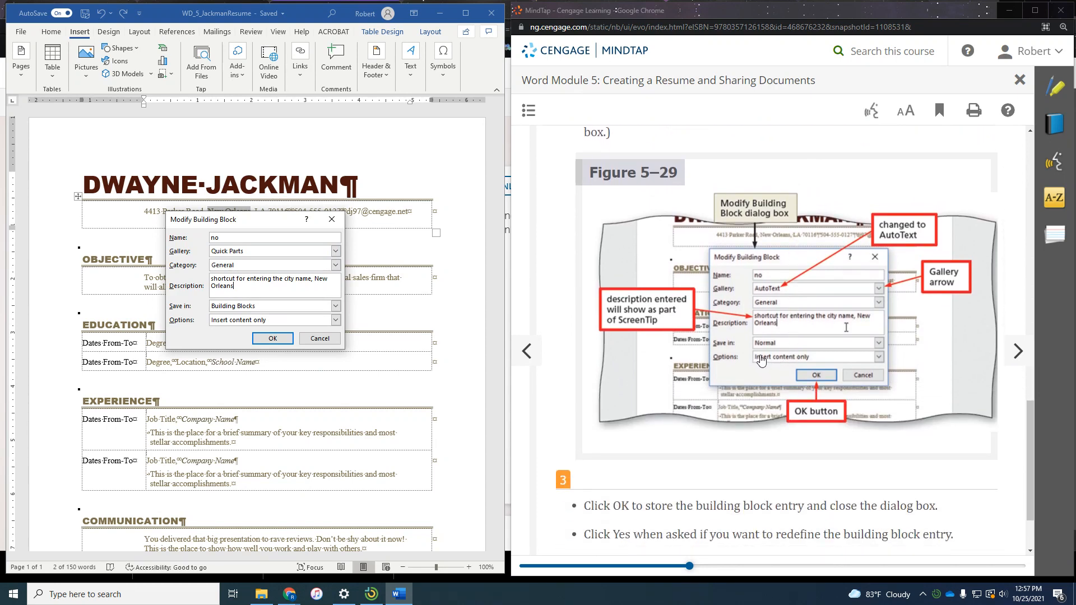
pyautogui.scroll(3, 761, 360)
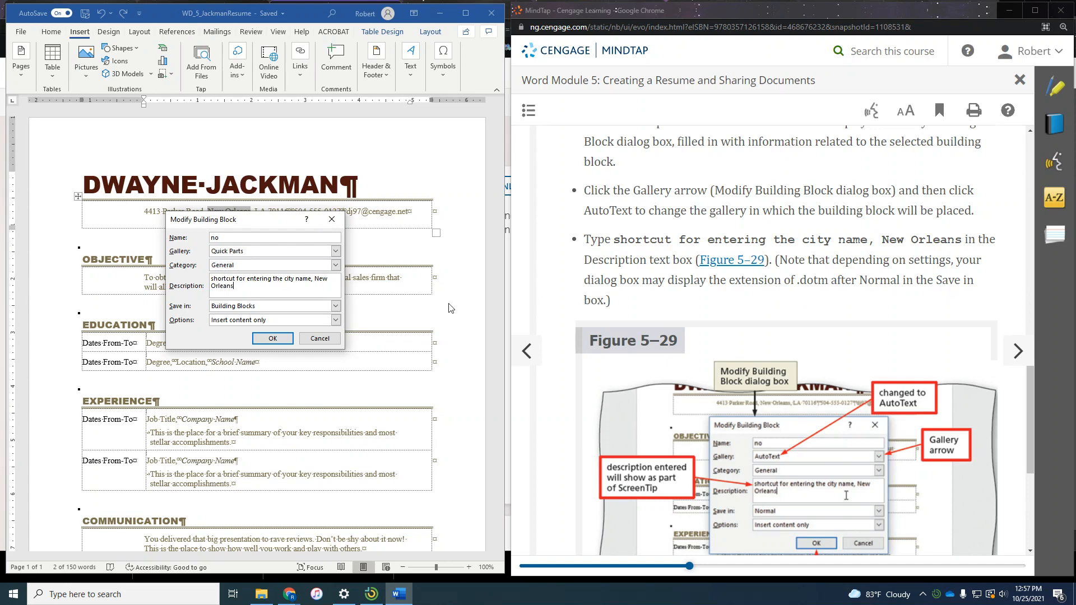
pyautogui.click(335, 307)
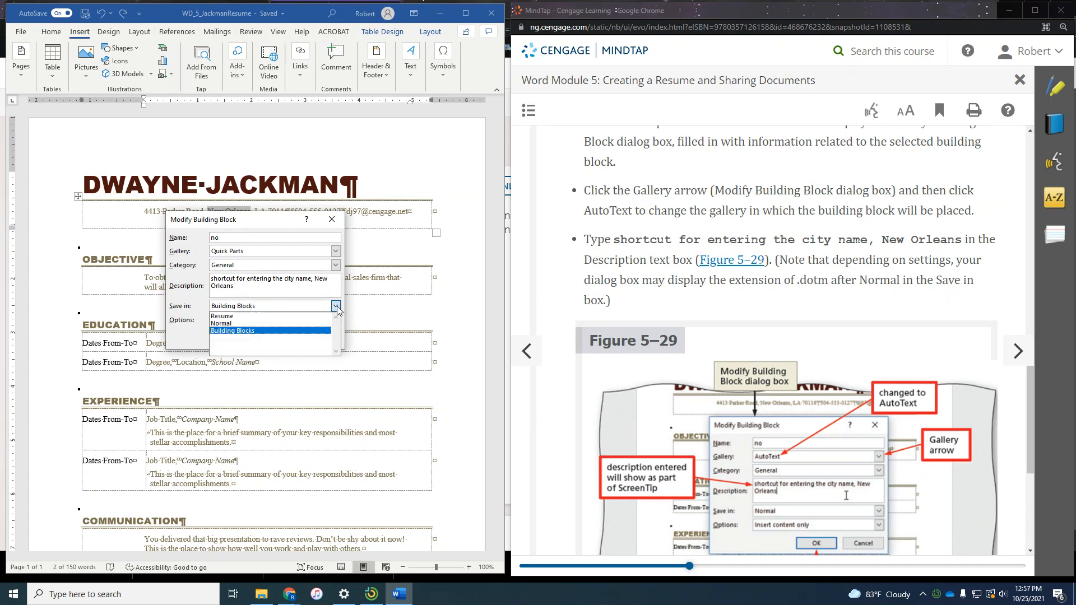
pyautogui.click(255, 331)
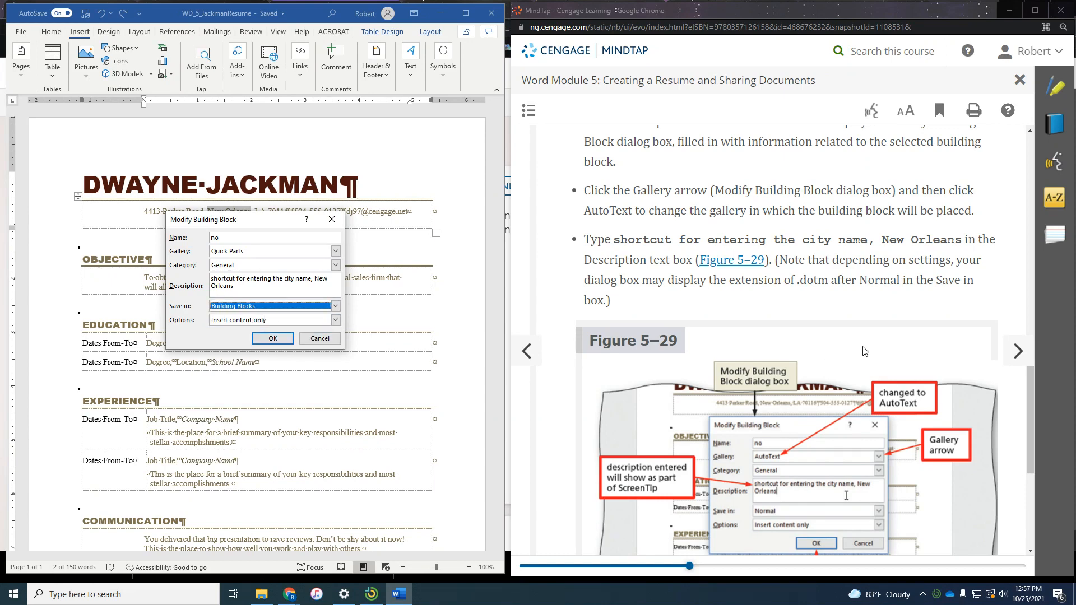
pyautogui.scroll(-5, 853, 398)
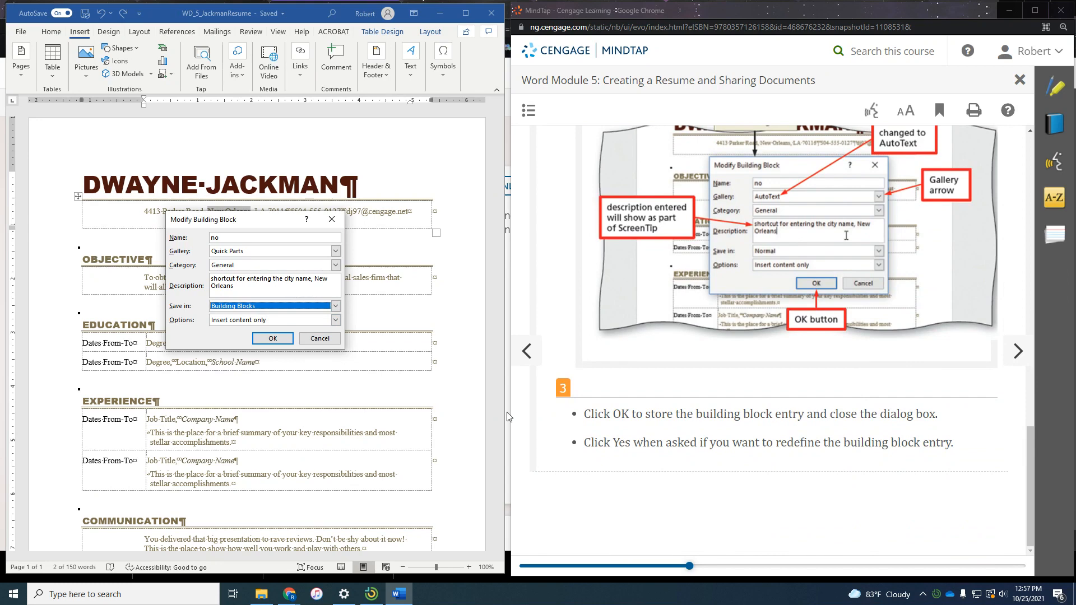
pyautogui.click(273, 341)
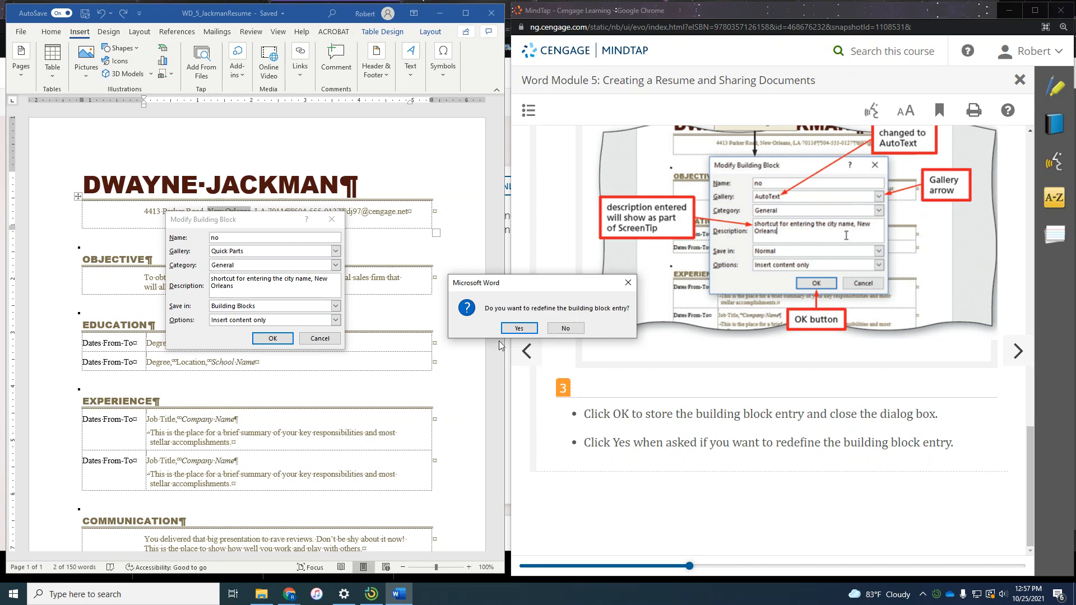
pyautogui.click(519, 328)
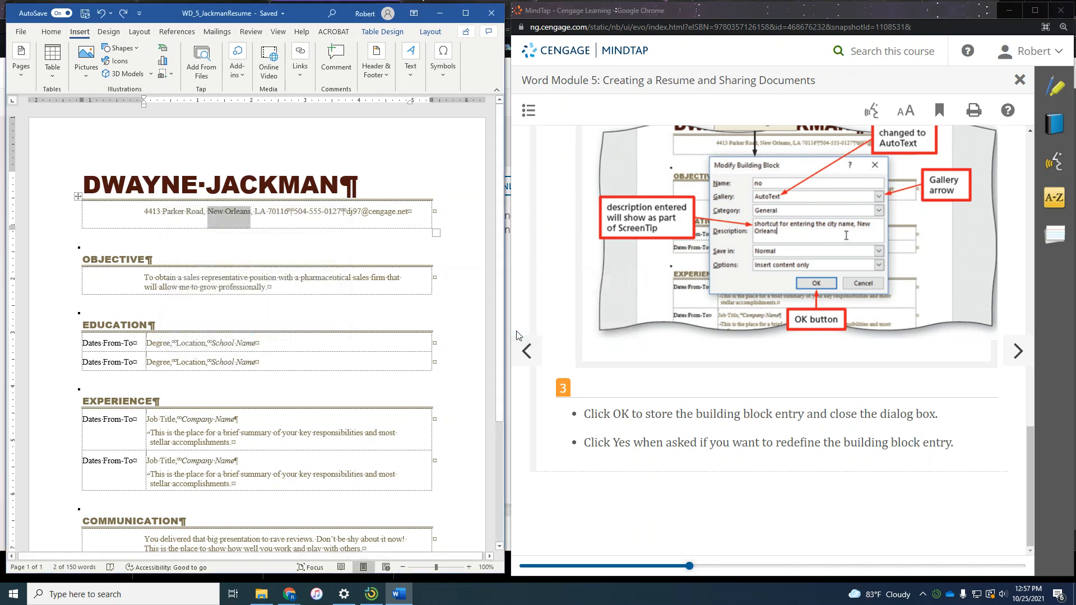
# - Advance MindTap to WD 5-2q, To Use AutoComplete, and read step 1 with Figure 5–30
pyautogui.click(1018, 353)
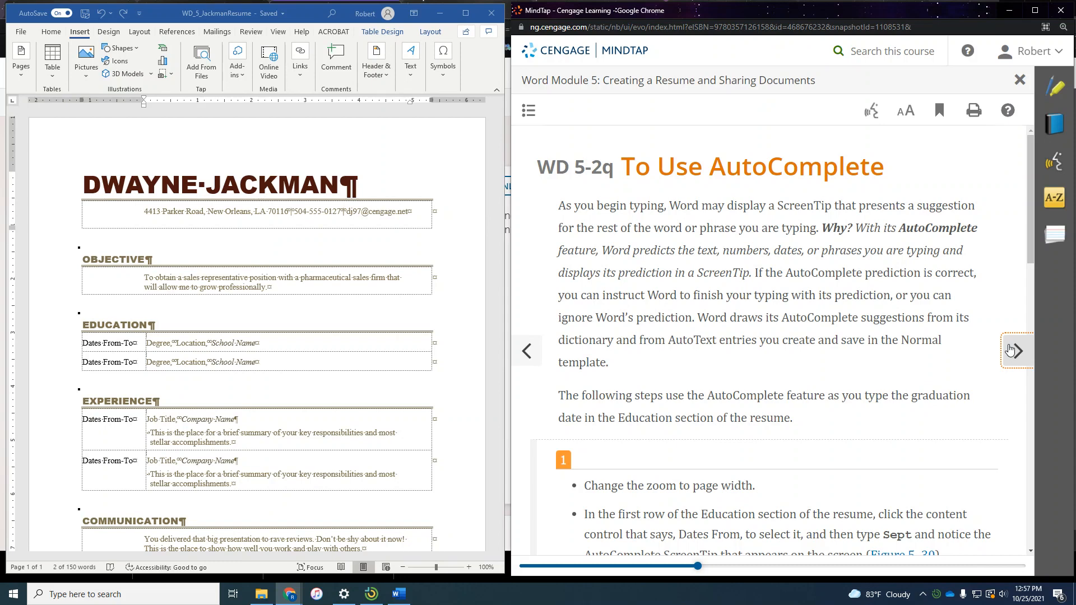
pyautogui.scroll(-3, 855, 334)
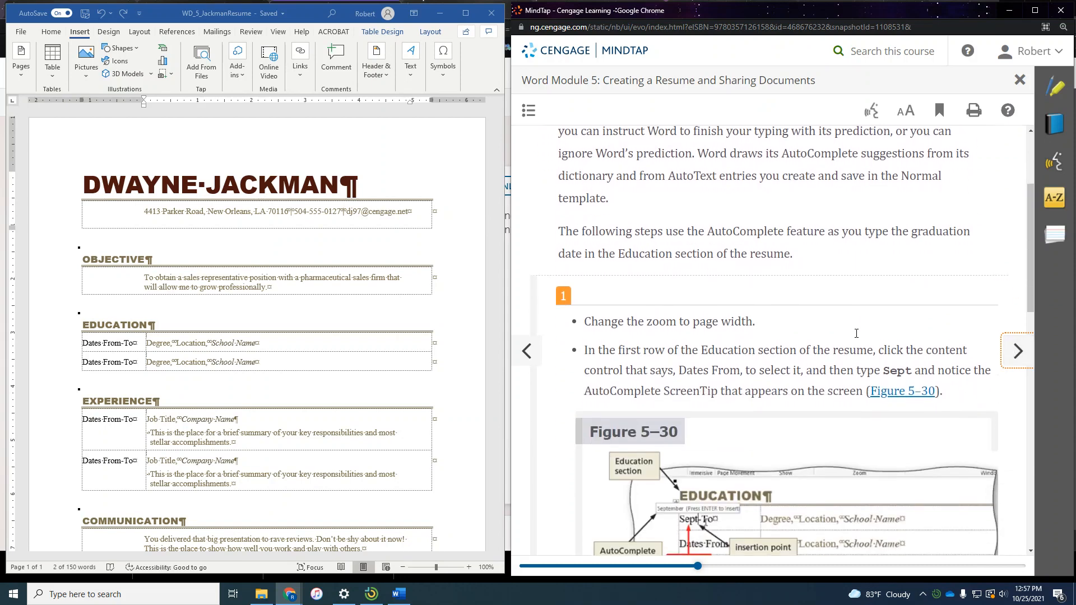
pyautogui.scroll(-2, 855, 334)
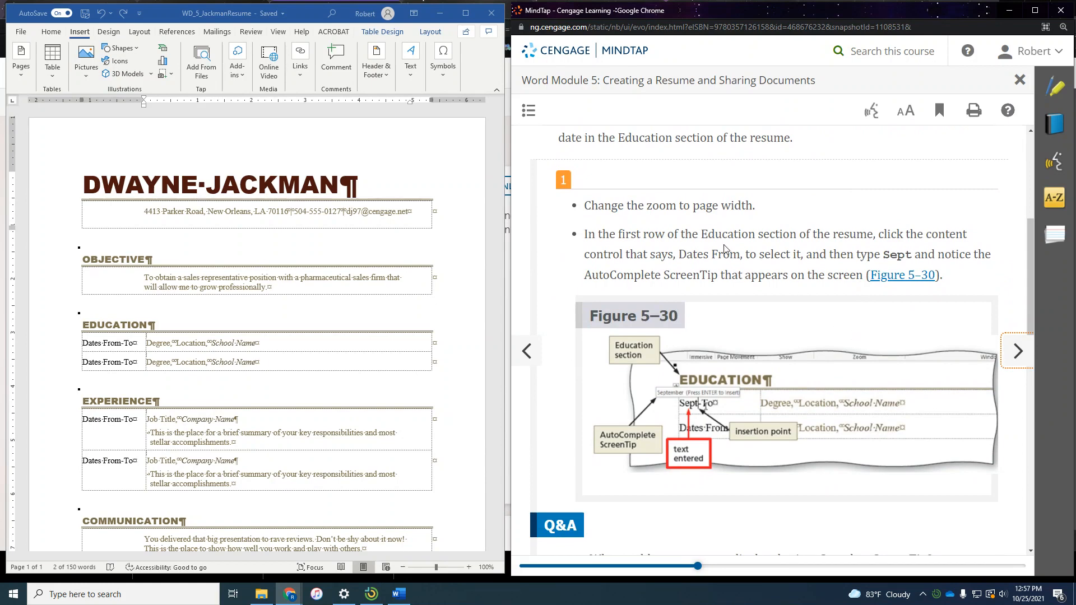
pyautogui.scroll(-1, 127, 324)
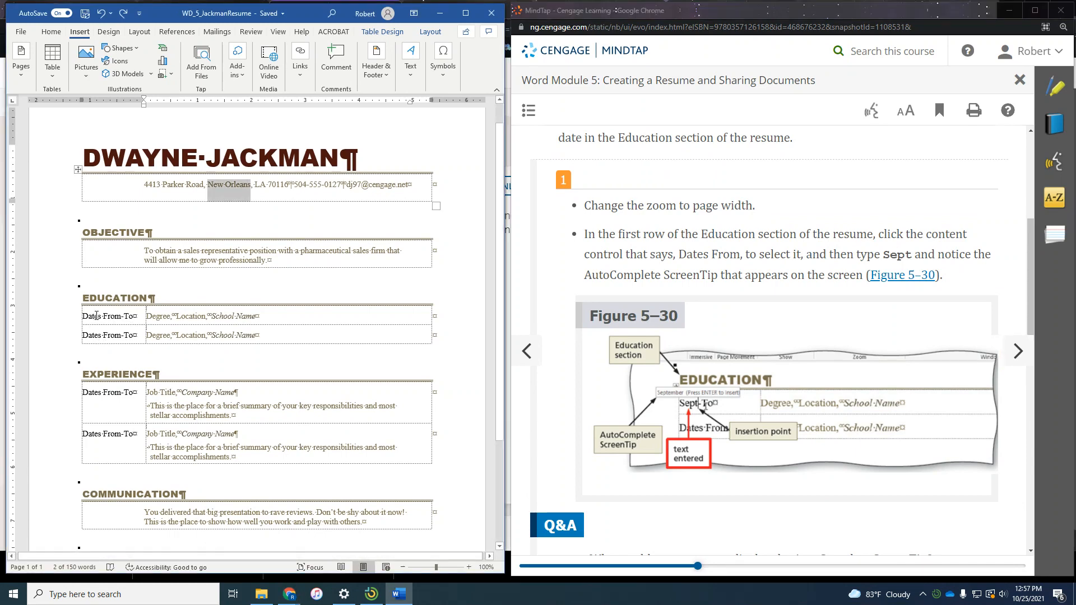
# - Replace Dates From in the first Education row with September, completing the word from Sept with AutoComplete
pyautogui.click(95, 322)
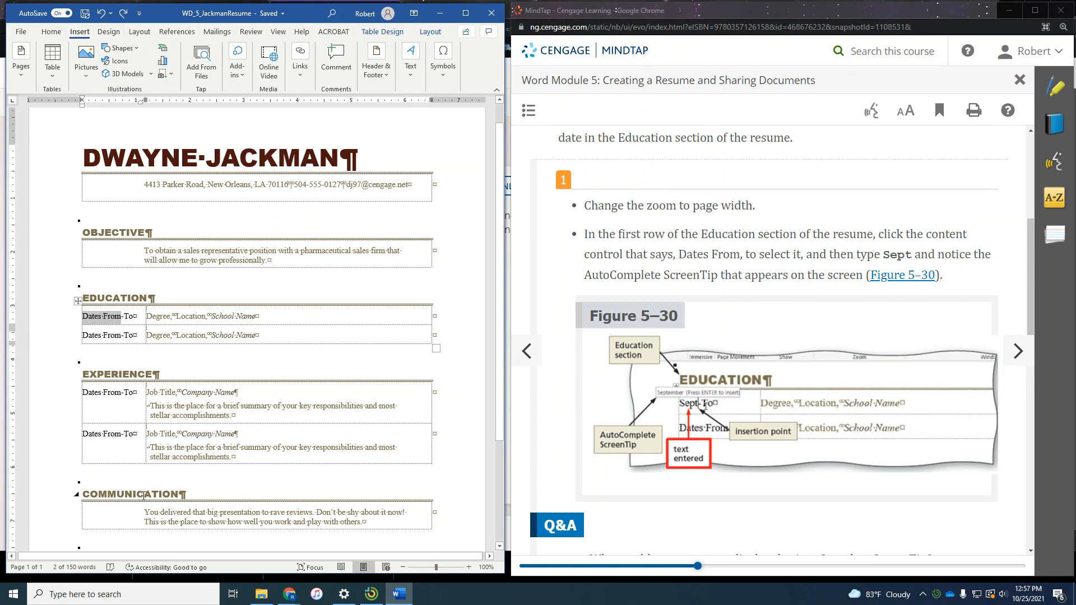
pyautogui.write('Sept')
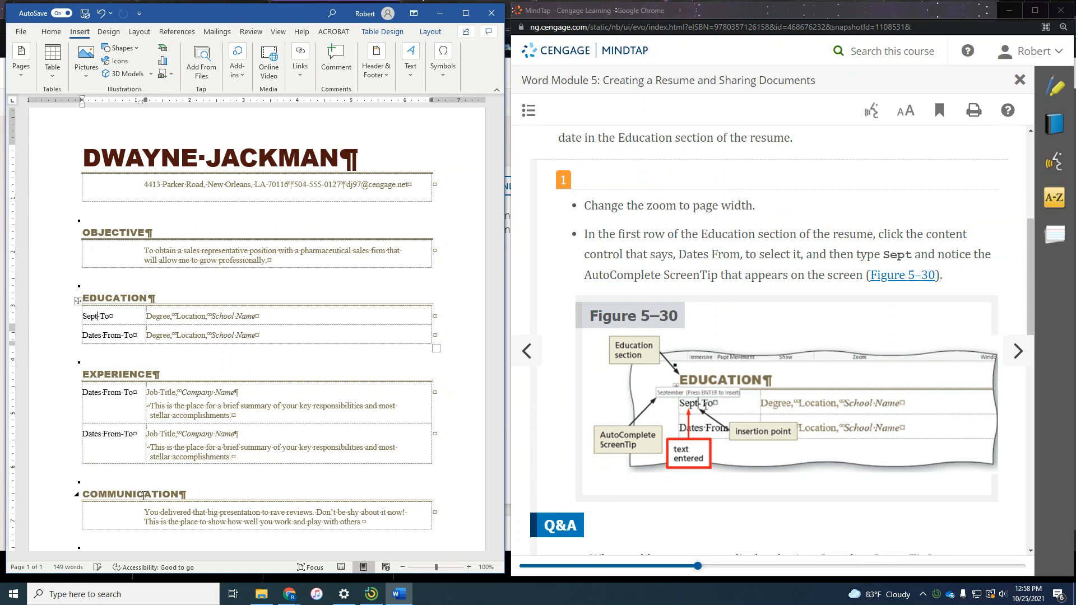
pyautogui.press('Return')
pyautogui.hotkey('ctrl', 'z')
pyautogui.press('BackSpace')
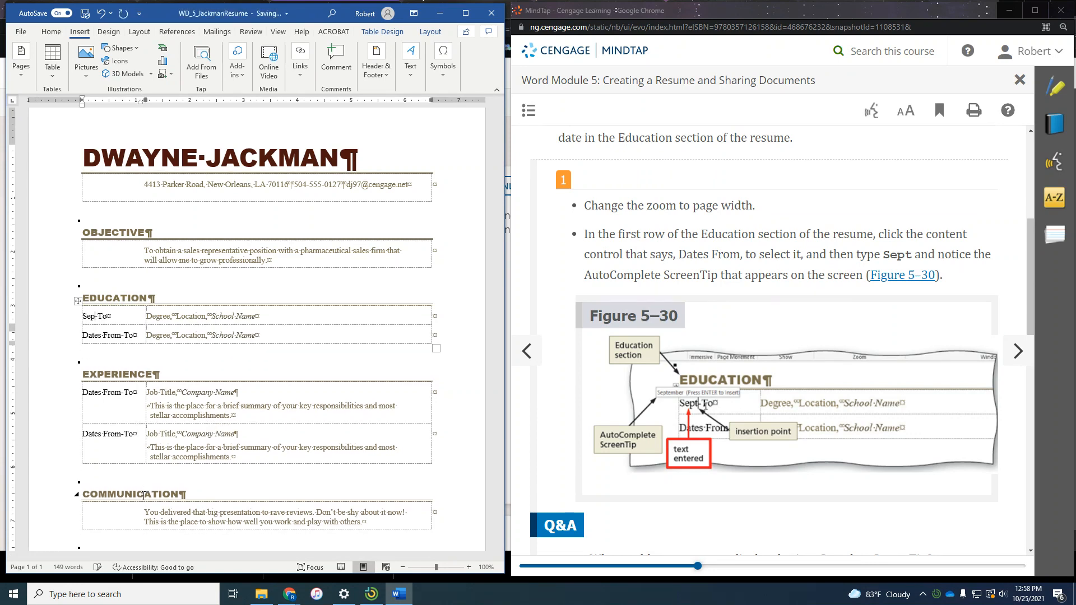
pyautogui.write('t')
pyautogui.press('Return')
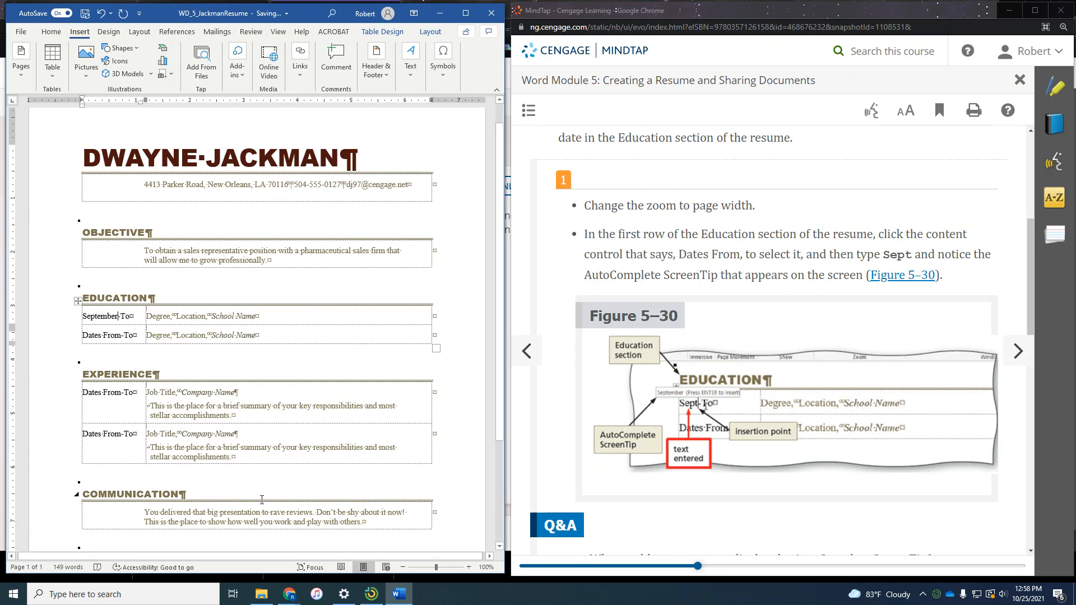
# - Add the year 2018 after September and replace the To placeholder with May 2020 in the first Education row
pyautogui.scroll(-4, 888, 473)
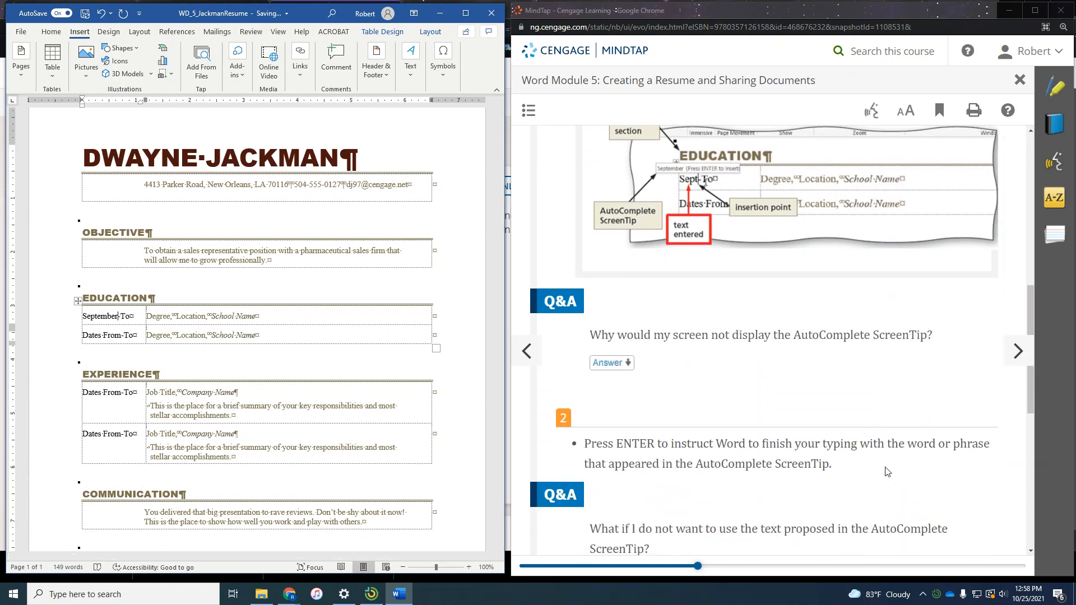
pyautogui.scroll(-3, 888, 472)
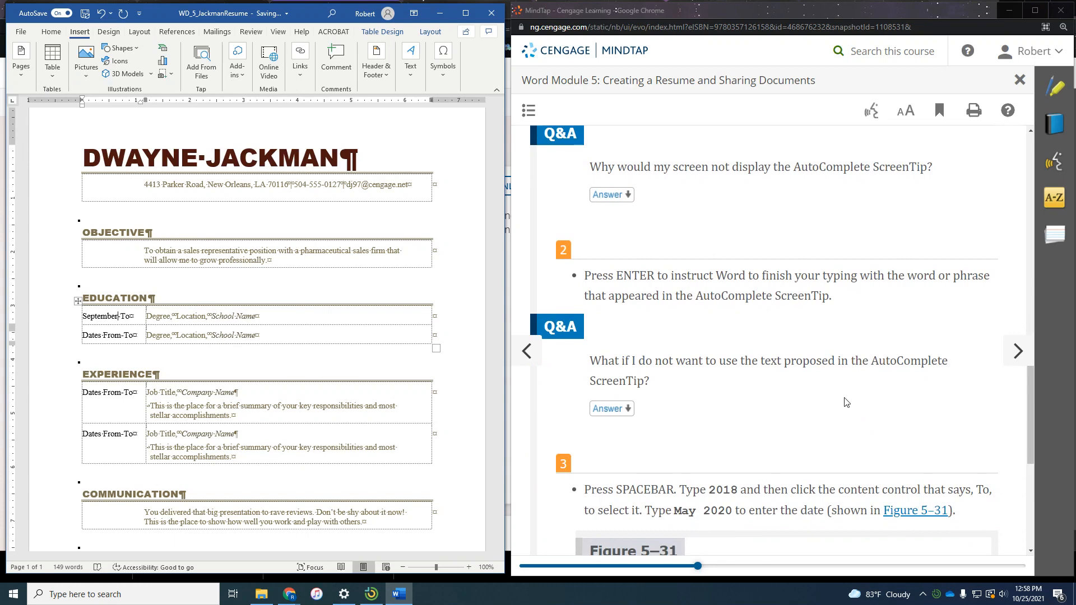
pyautogui.scroll(-3, 807, 334)
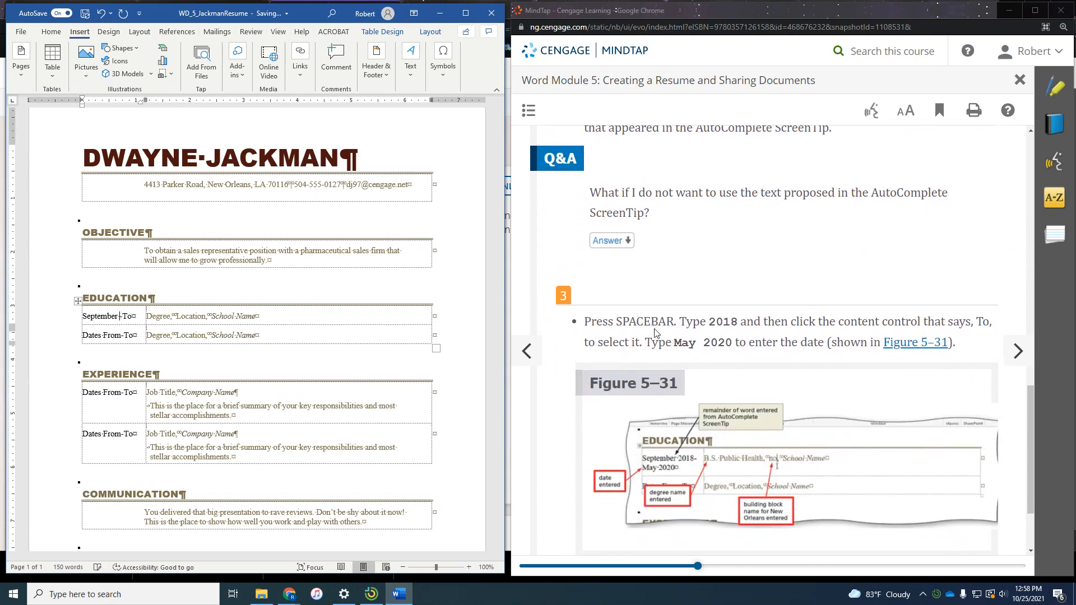
pyautogui.write('2018')
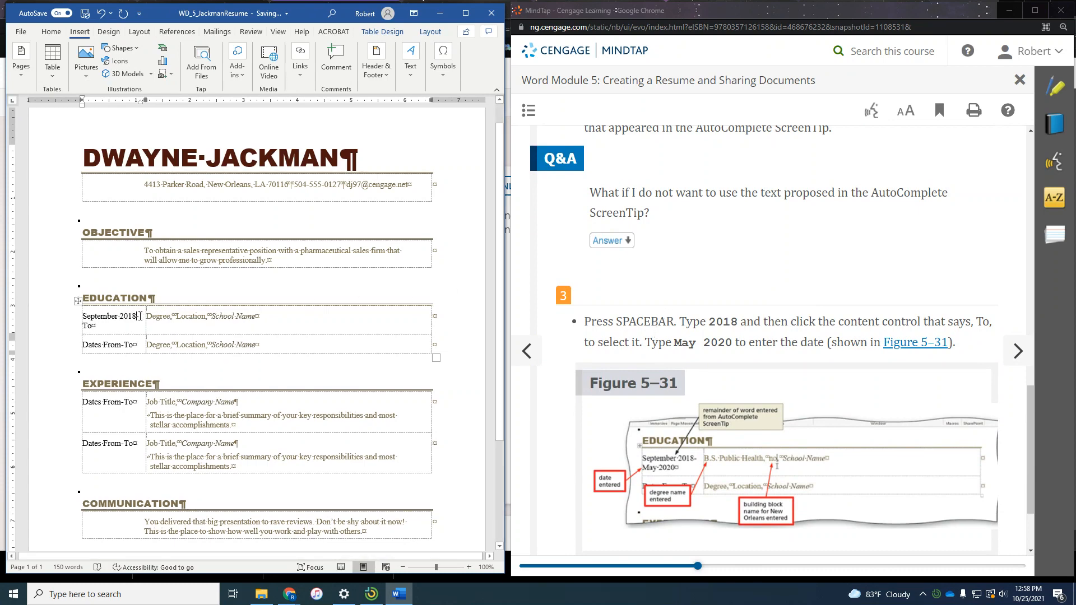
pyautogui.click(85, 326)
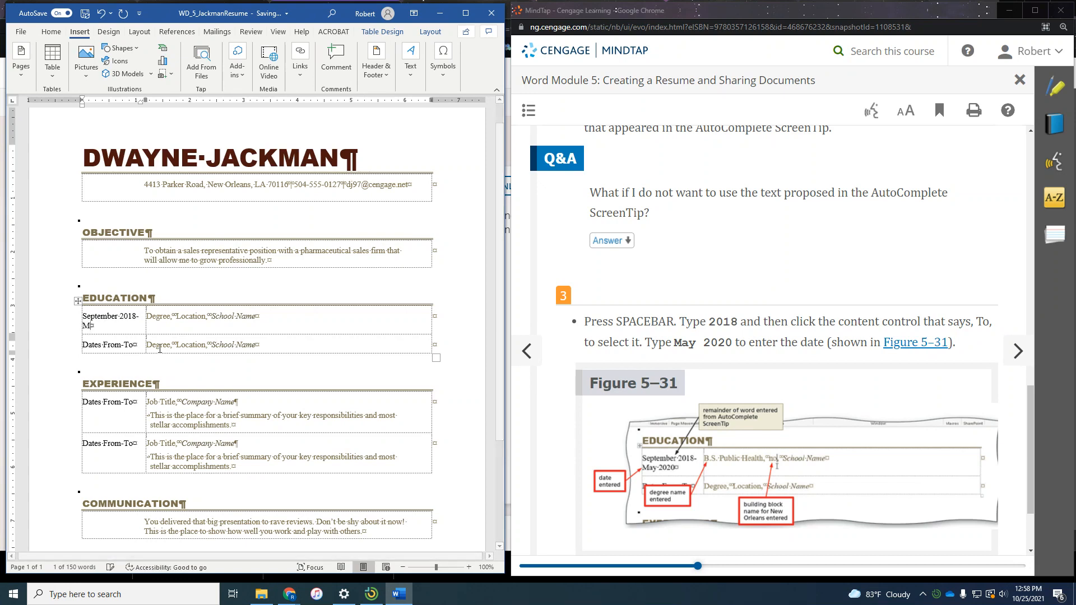
pyautogui.write('May 2020')
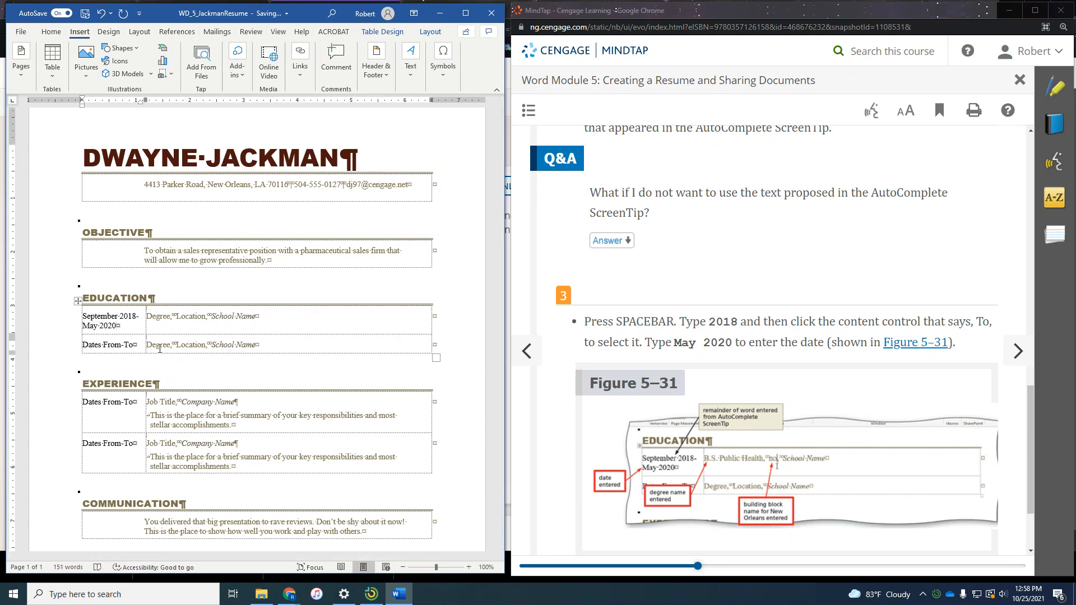
# - Advance MindTap to WD 5-2r, To Insert a Building Block, and enter B.S. Public Health as the first Education row's degree
pyautogui.scroll(-2, 1025, 359)
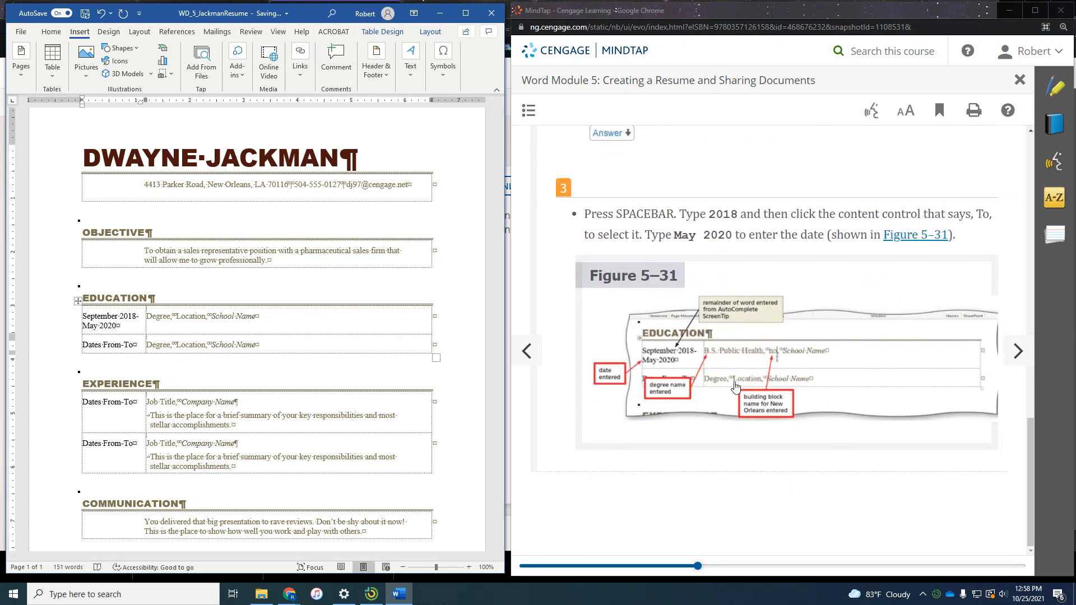
pyautogui.click(1025, 358)
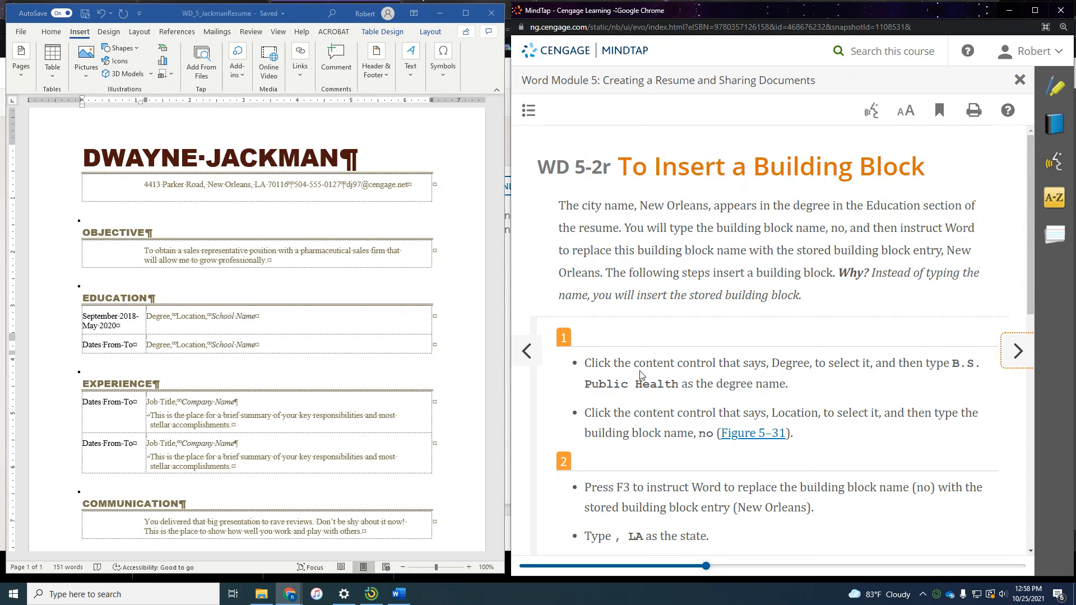
pyautogui.click(158, 320)
pyautogui.click(158, 320)
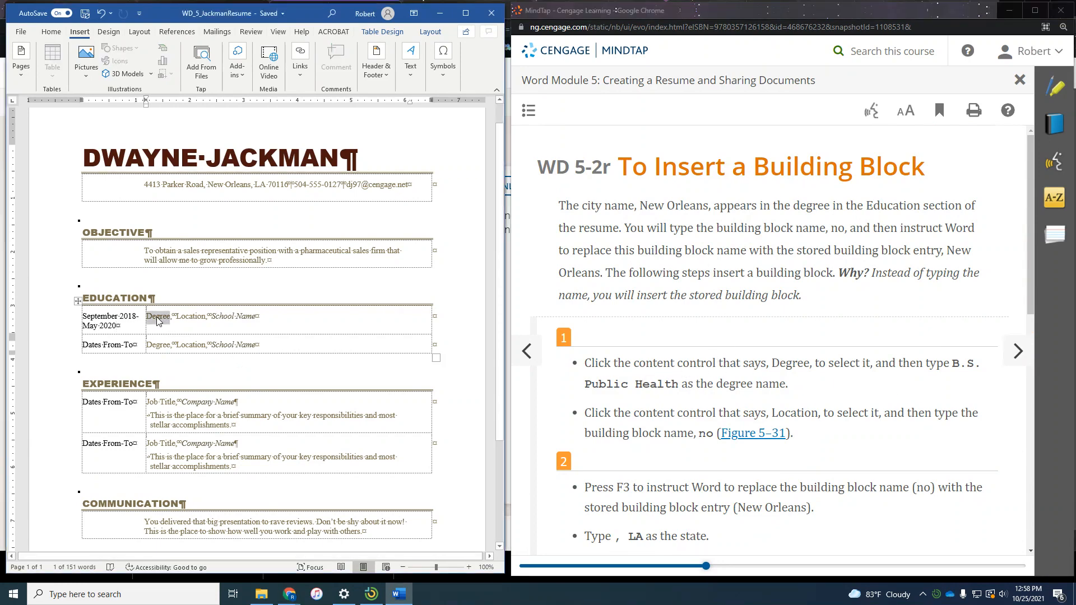
pyautogui.write('B.S.')
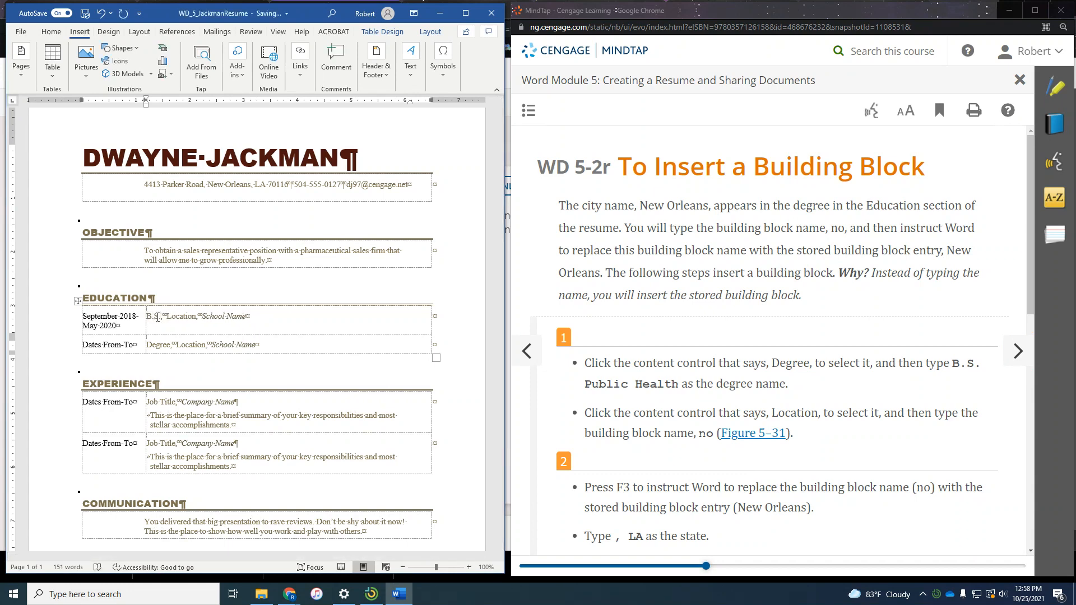
pyautogui.write(' Public Health')
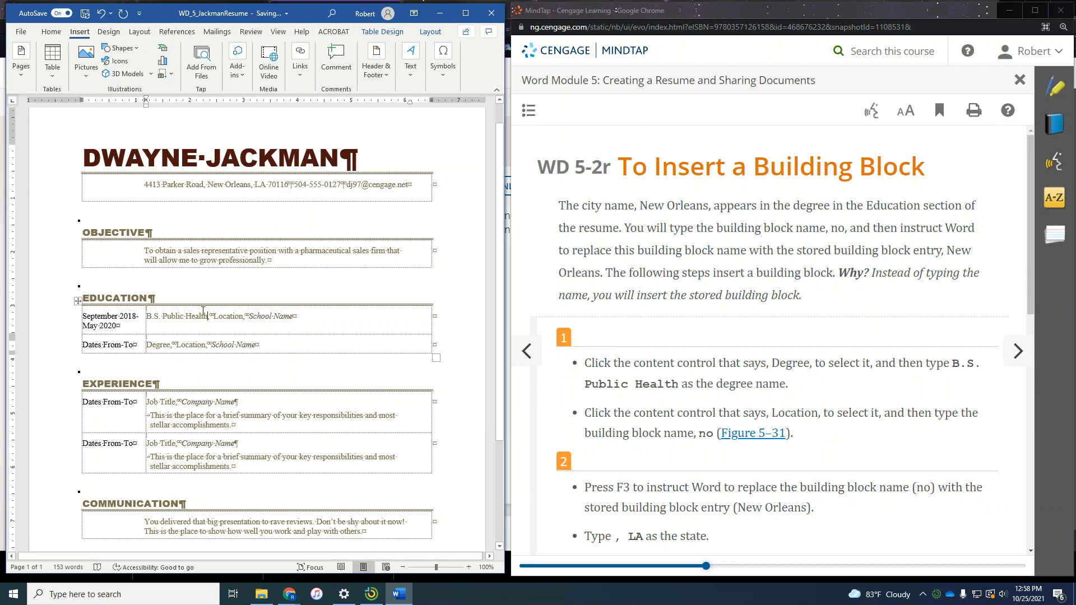
# - Replace the Location placeholder in the first Education row with the building block name no and read step 2 in MindTap
pyautogui.click(228, 317)
pyautogui.write('no')
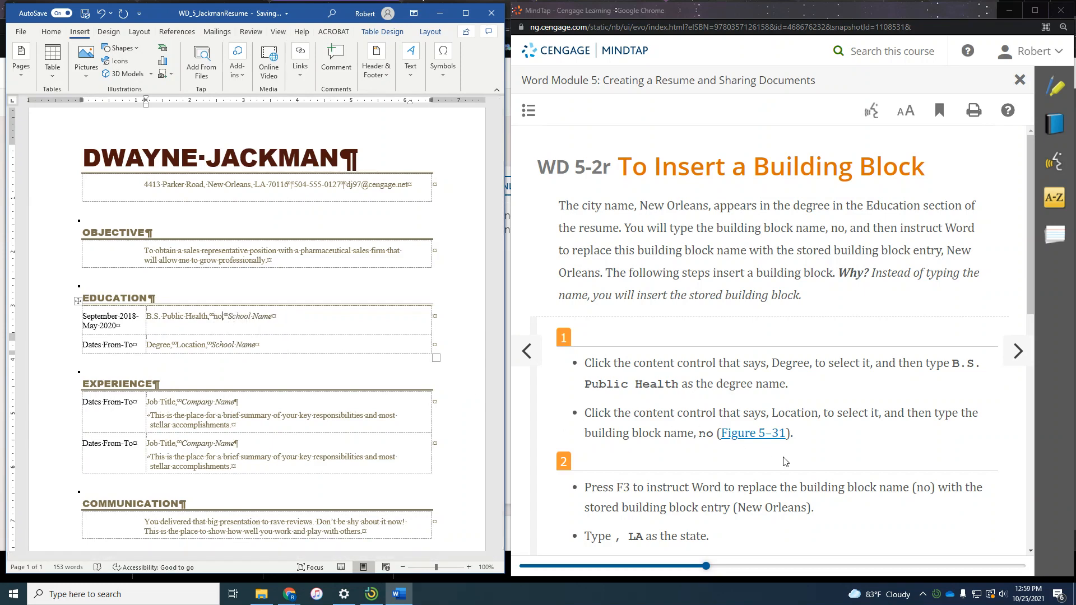
pyautogui.scroll(-1, 863, 466)
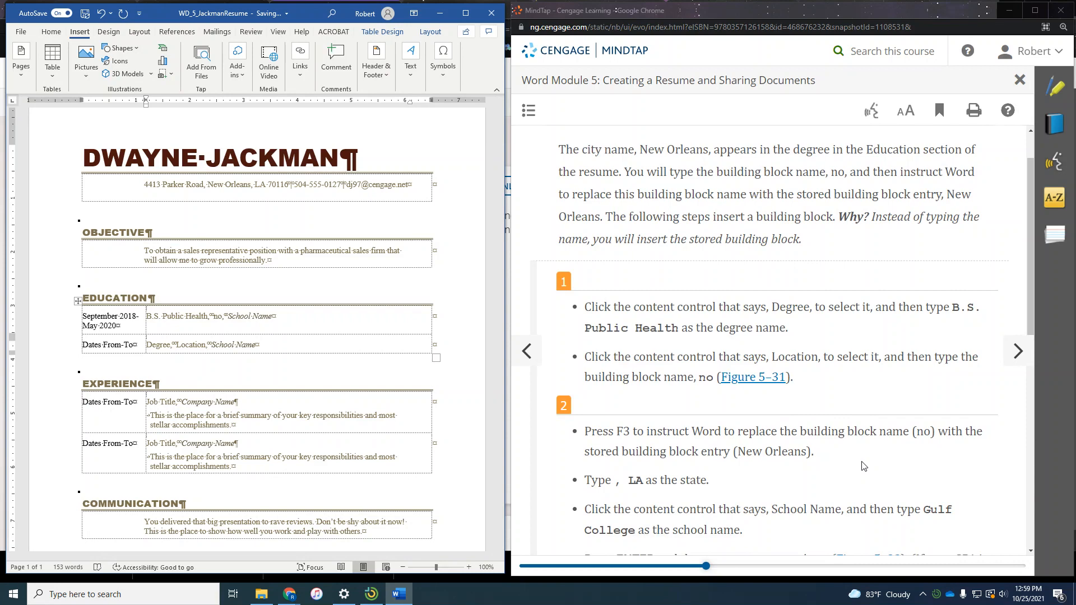
# - Expand the building block name no in the first Education row into New Orleans and add , LA as the state
pyautogui.scroll(-1, 862, 466)
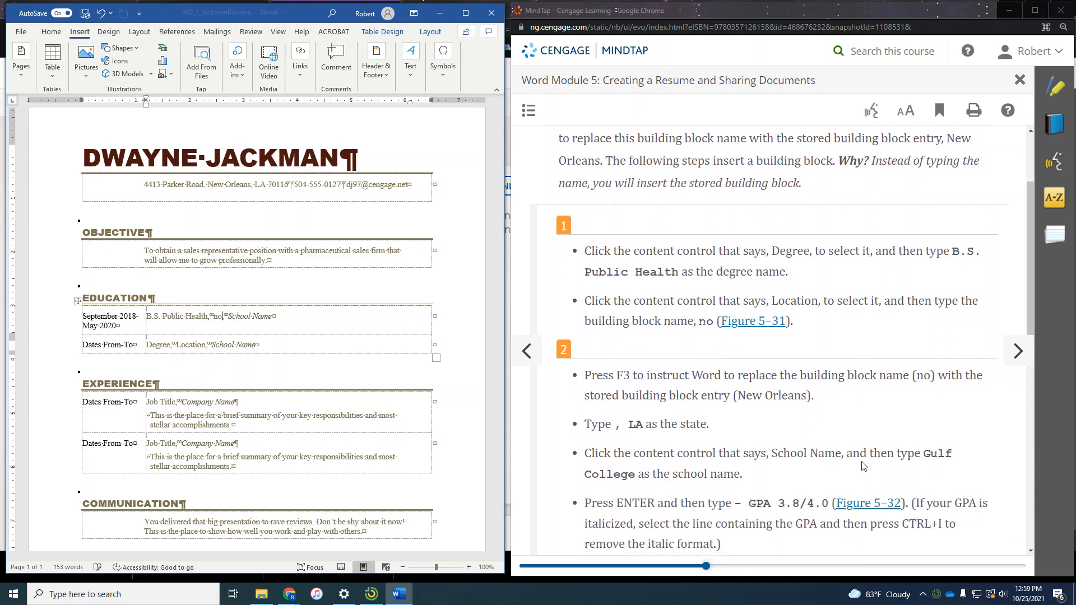
pyautogui.press('F3')
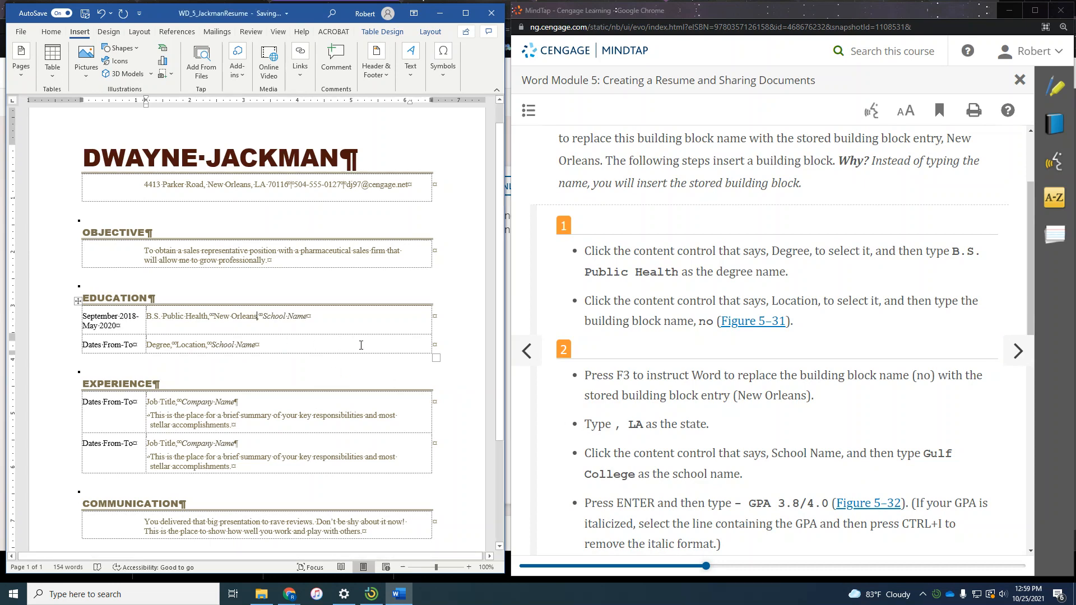
pyautogui.write(',')
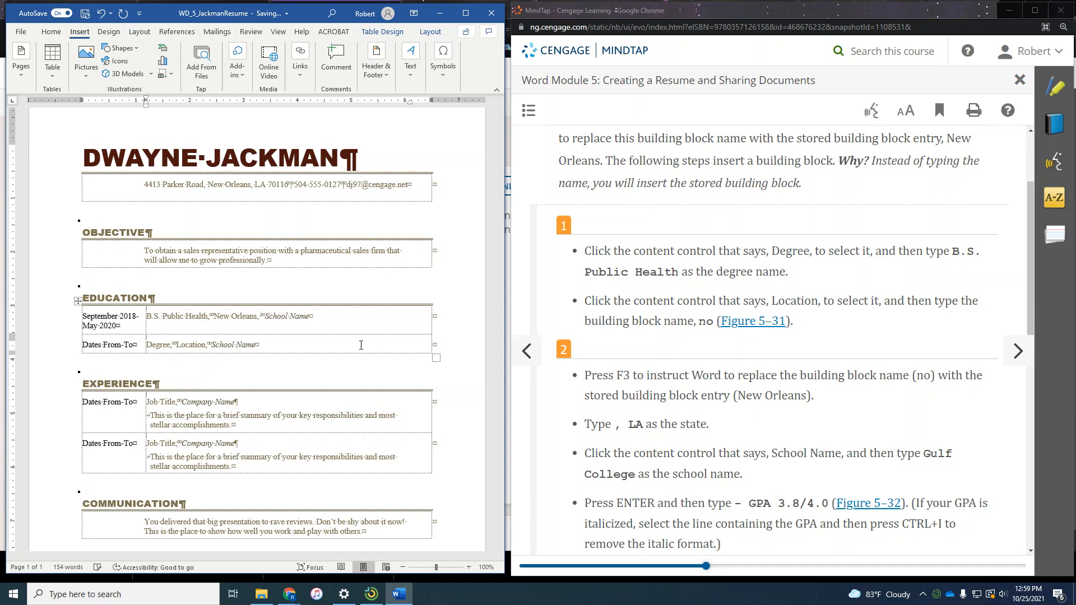
pyautogui.write(' LA')
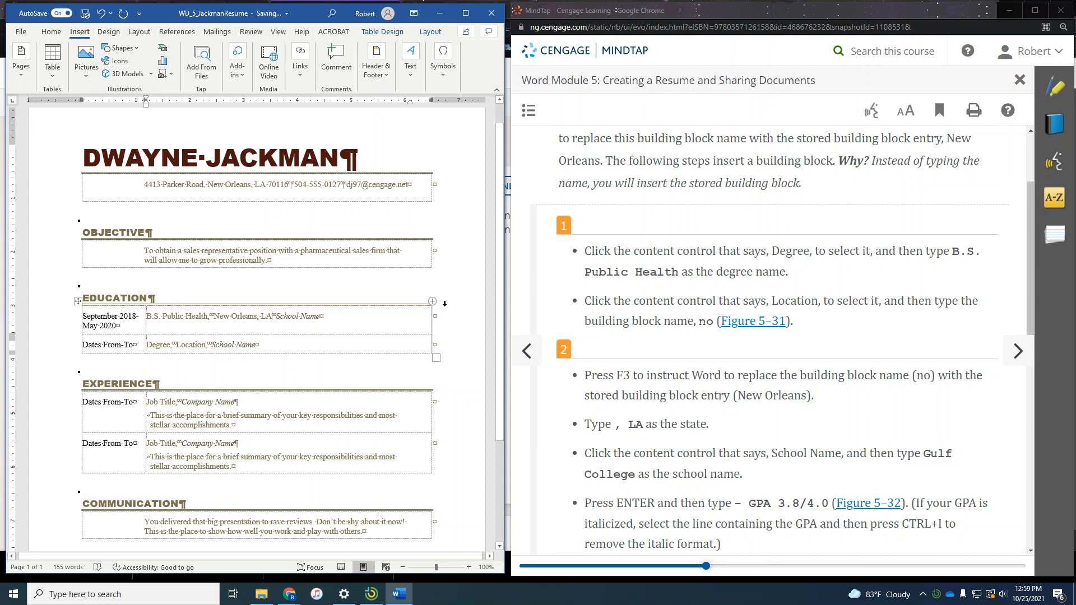
# - Replace the School Name placeholder in the first Education row with Gulf College and add the line - GPA 3.8/4.0 below it
pyautogui.click(294, 315)
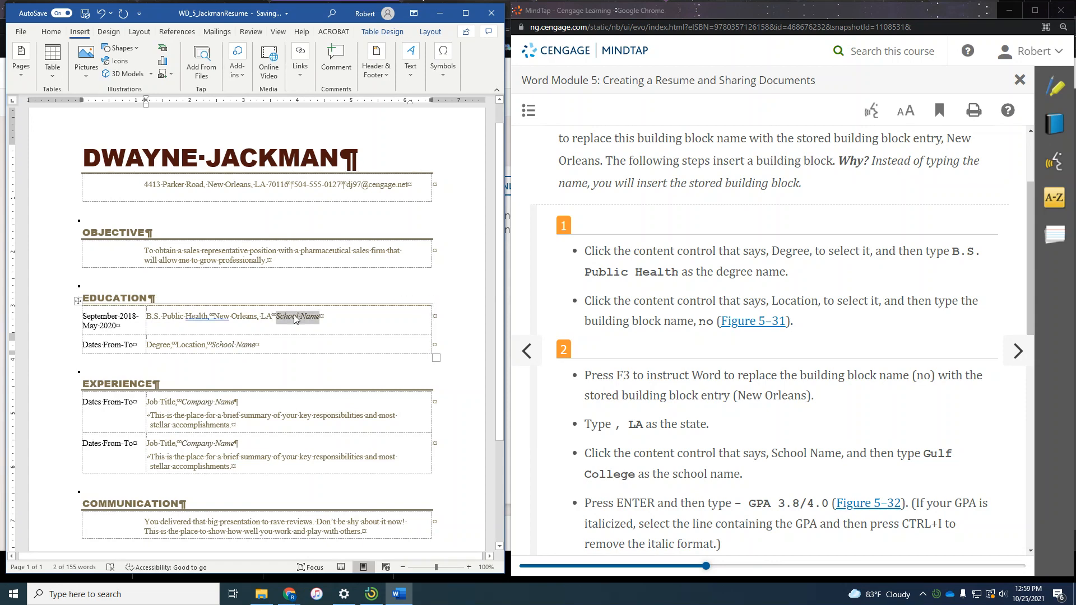
pyautogui.write('Gulf ')
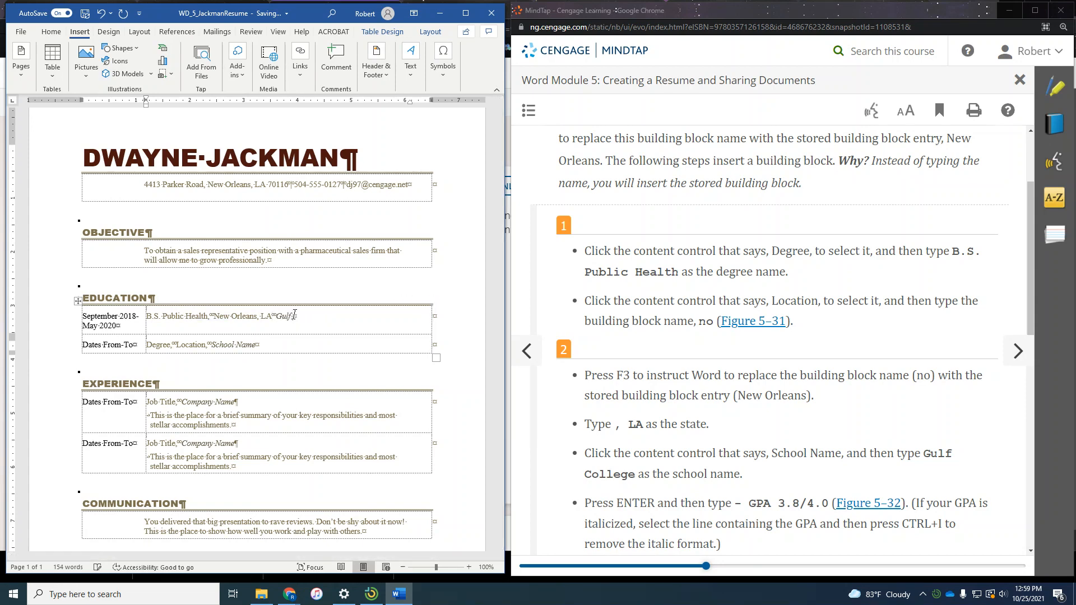
pyautogui.write('College')
pyautogui.scroll(-1, 298, 304)
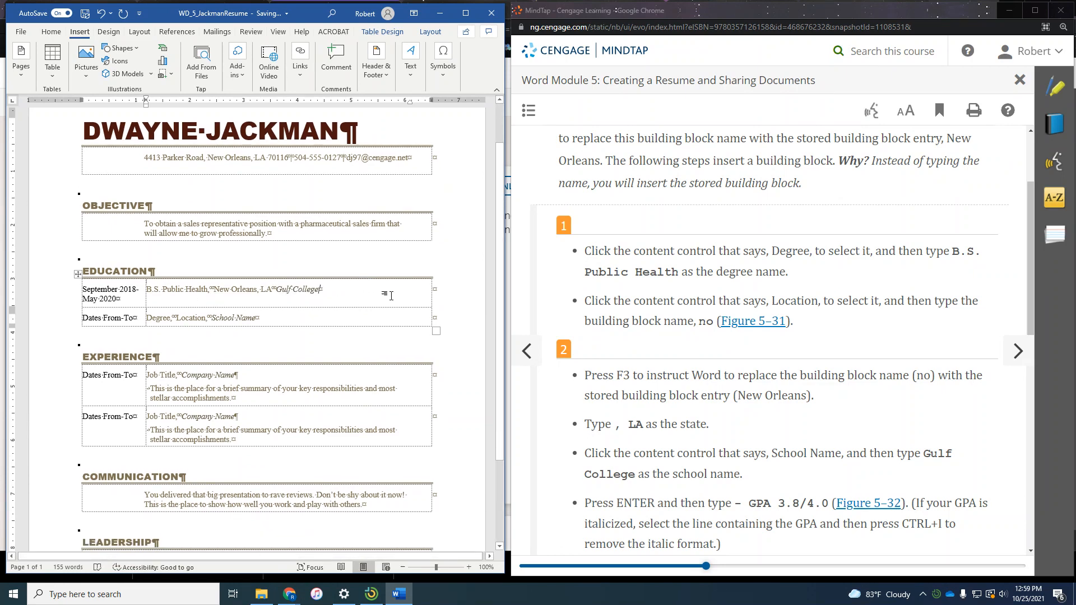
pyautogui.press('Return')
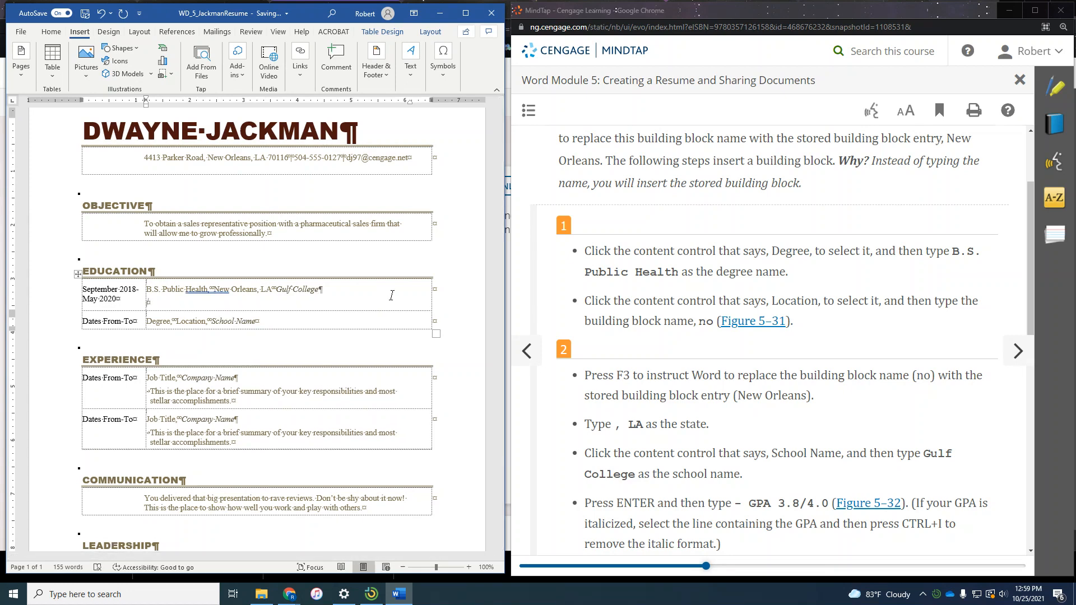
pyautogui.write('- GPA 3.8/4.0')
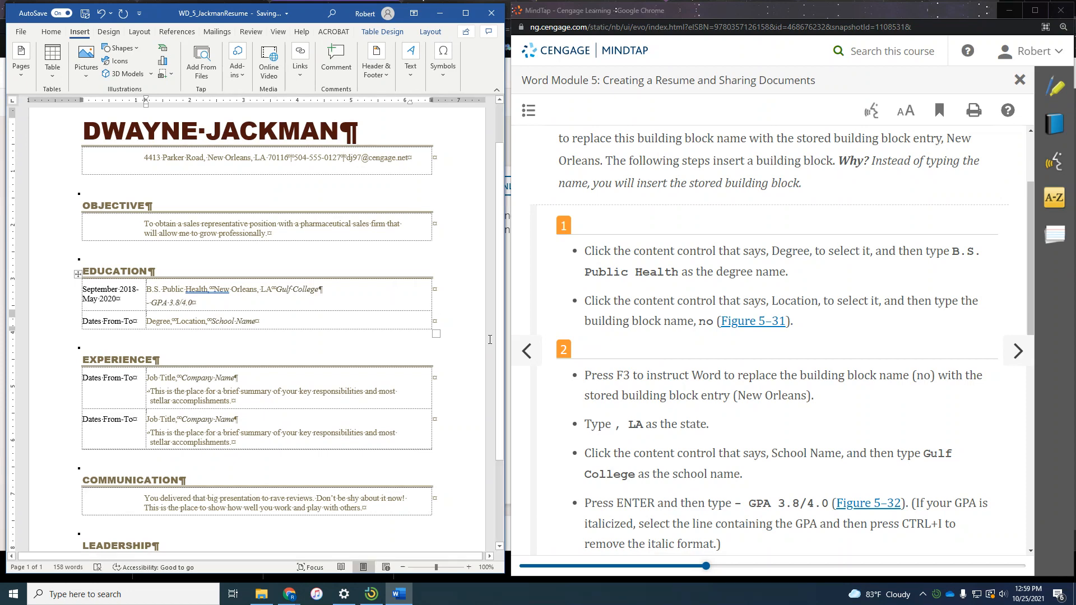
# - Review Figure 5-32 and advance MindTap past WD 5-2s to WD 5-2t, To Enter Text in Content Controls
pyautogui.scroll(-4, 647, 402)
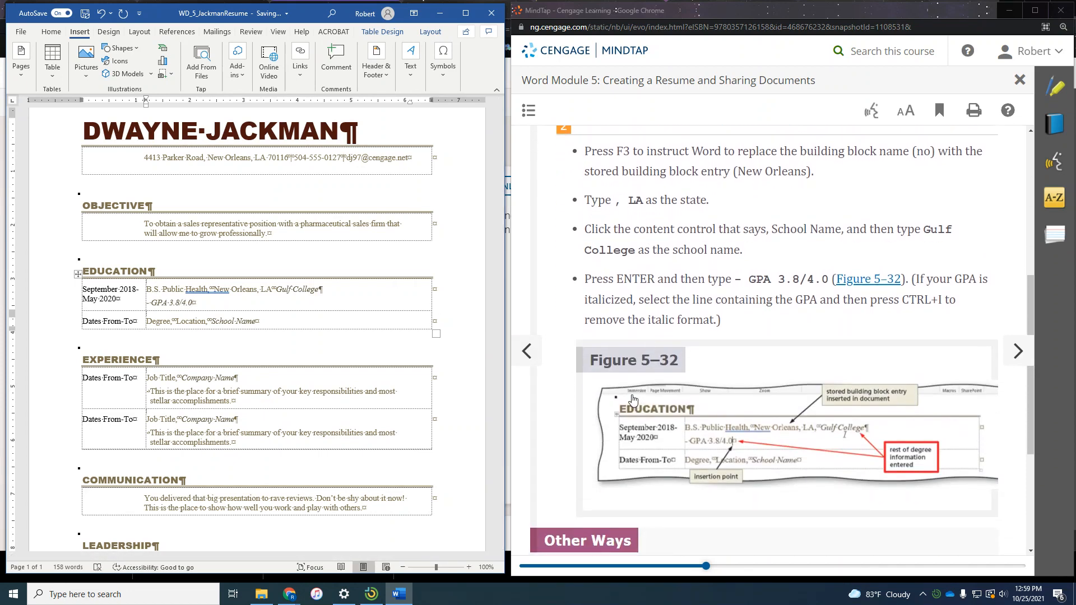
pyautogui.scroll(-4, 638, 401)
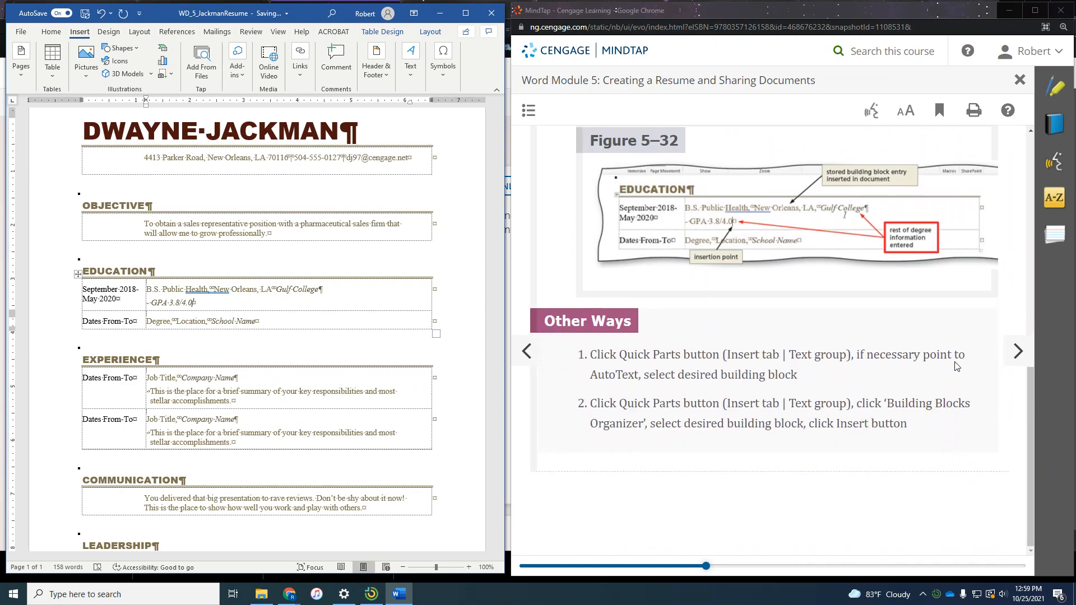
pyautogui.click(1018, 351)
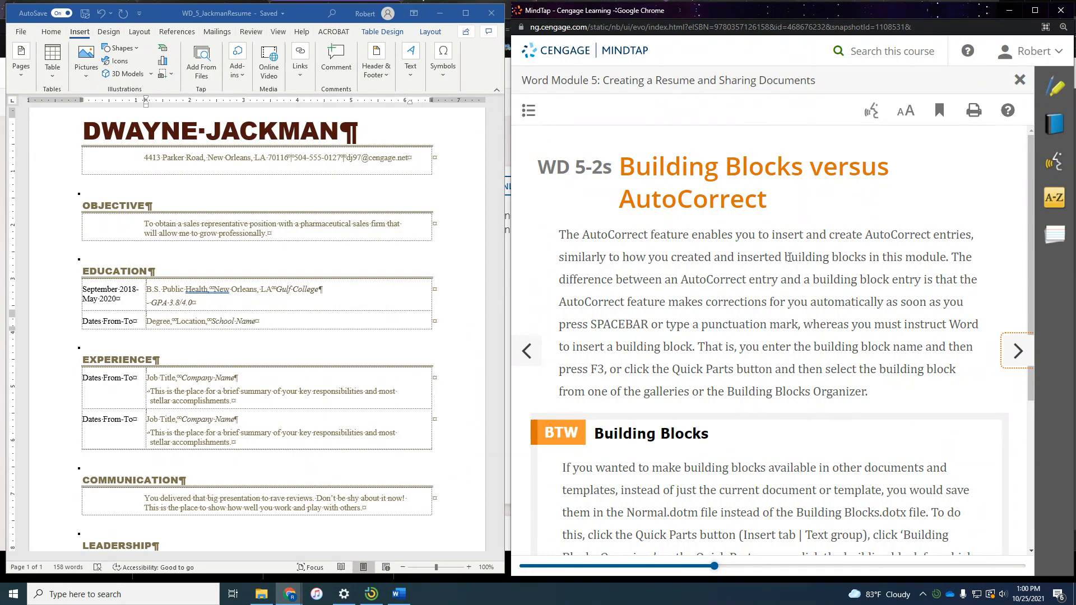
pyautogui.scroll(-4, 817, 336)
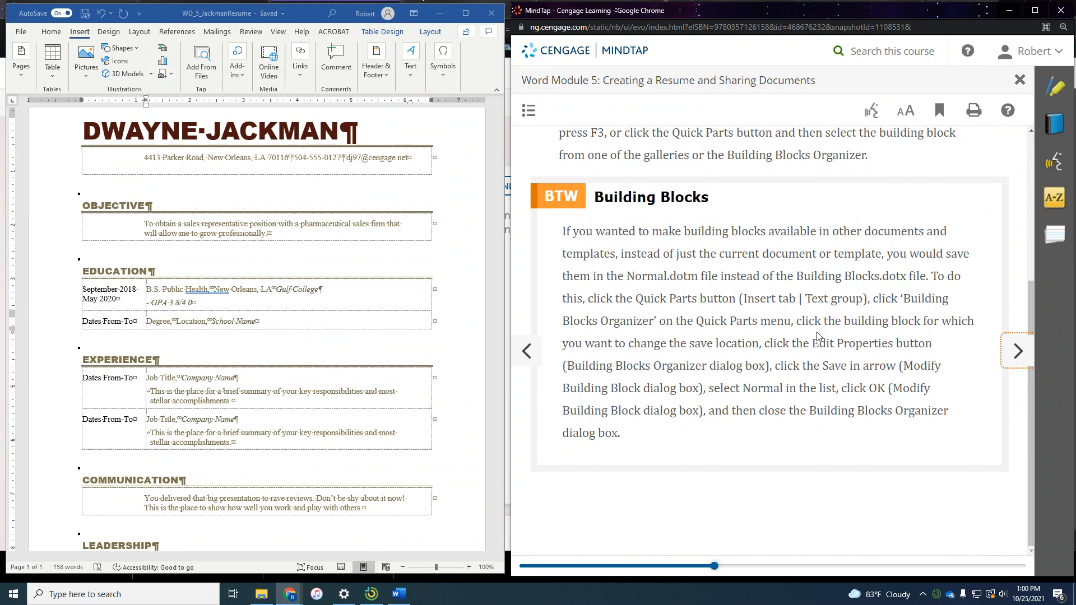
pyautogui.click(1015, 365)
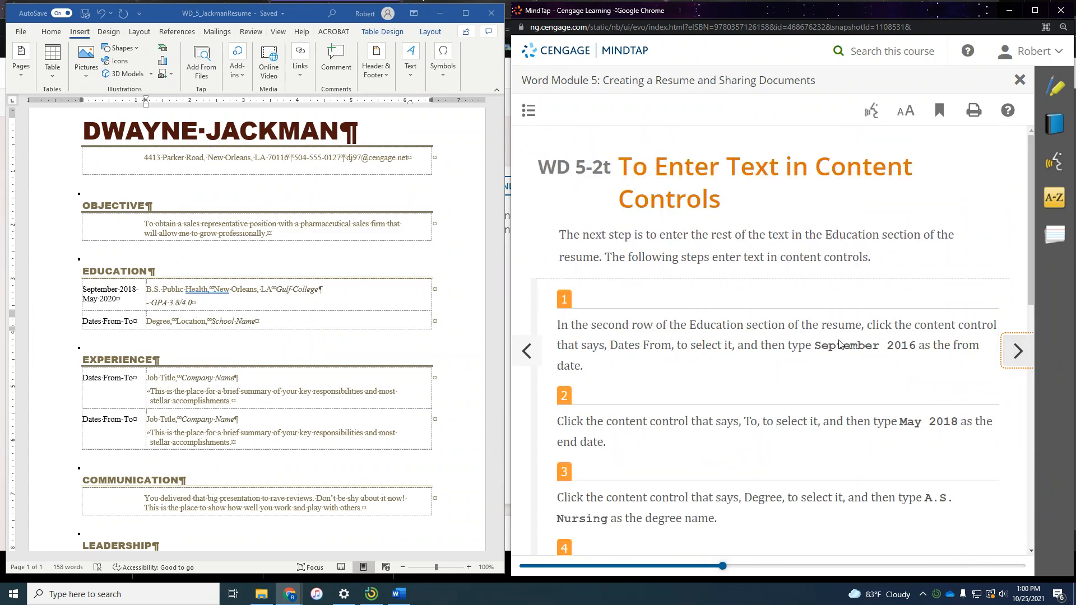
pyautogui.scroll(-2, 795, 325)
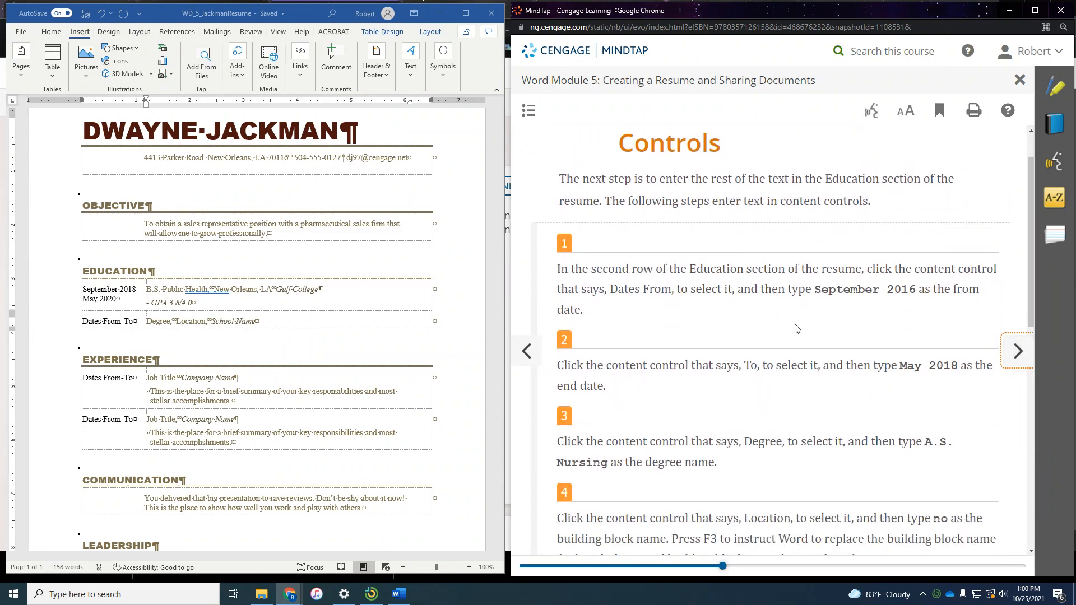
# - Replace the Dates From placeholder with September 2016 and the To placeholder with May 2018 in the second Education row
pyautogui.click(87, 324)
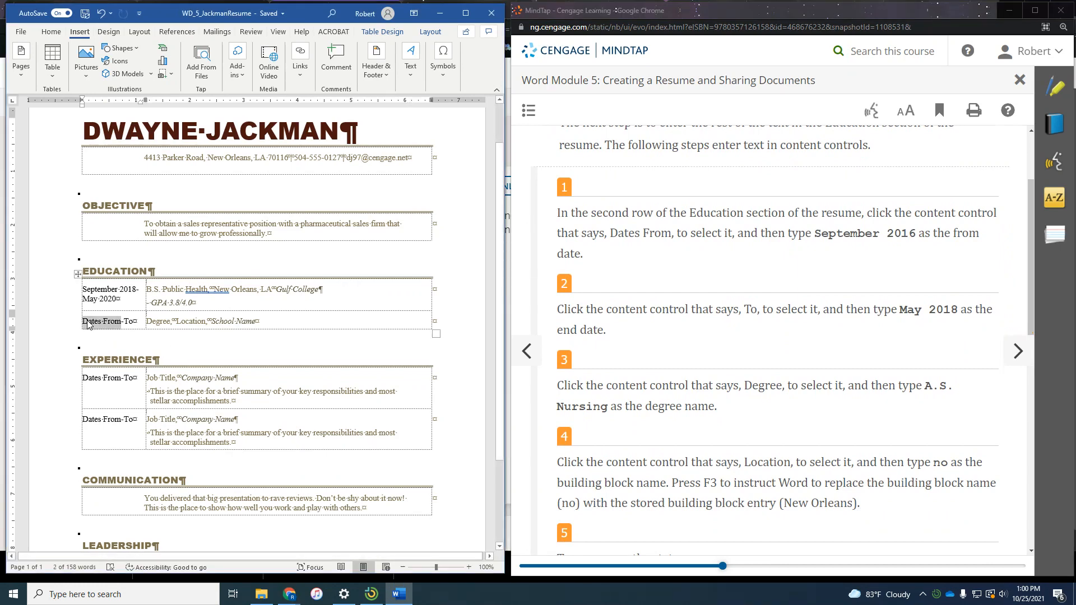
pyautogui.write('September')
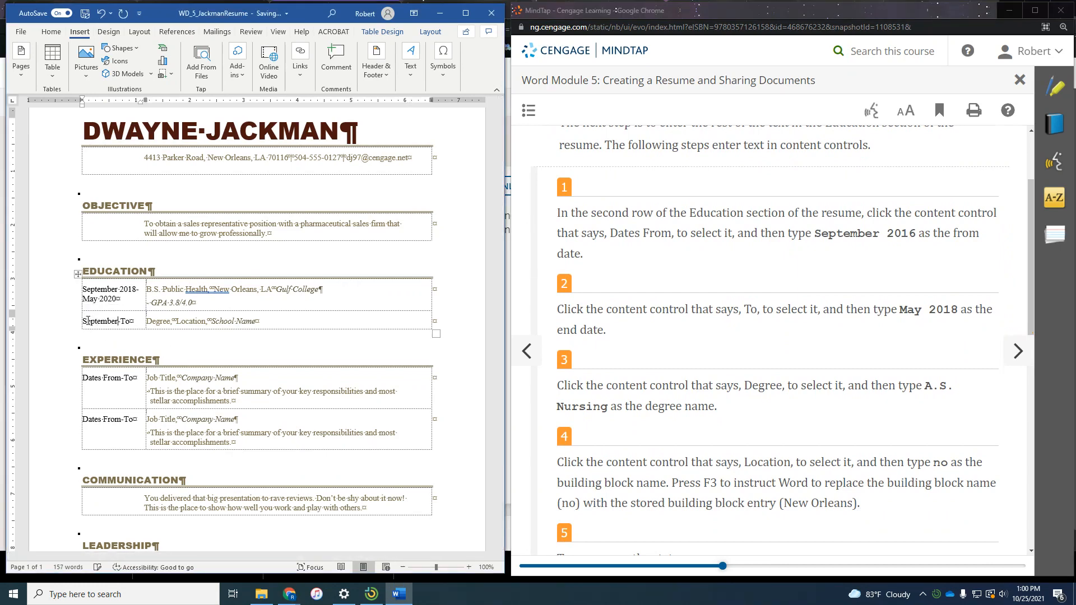
pyautogui.write(' 2-01')
pyautogui.press('BackSpace')
pyautogui.press('BackSpace')
pyautogui.press('BackSpace')
pyautogui.write('01')
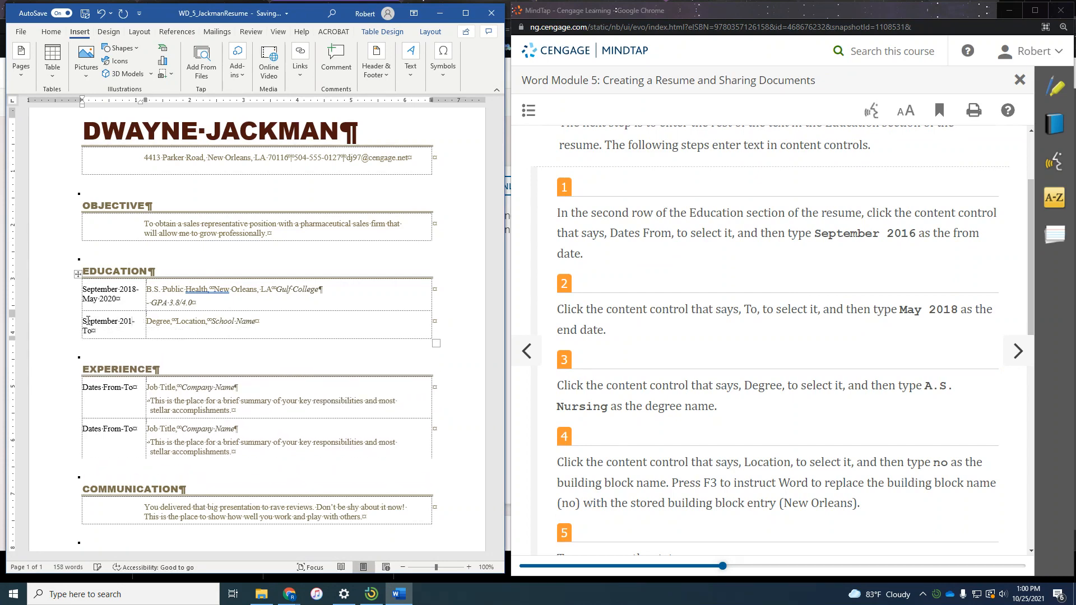
pyautogui.write('6')
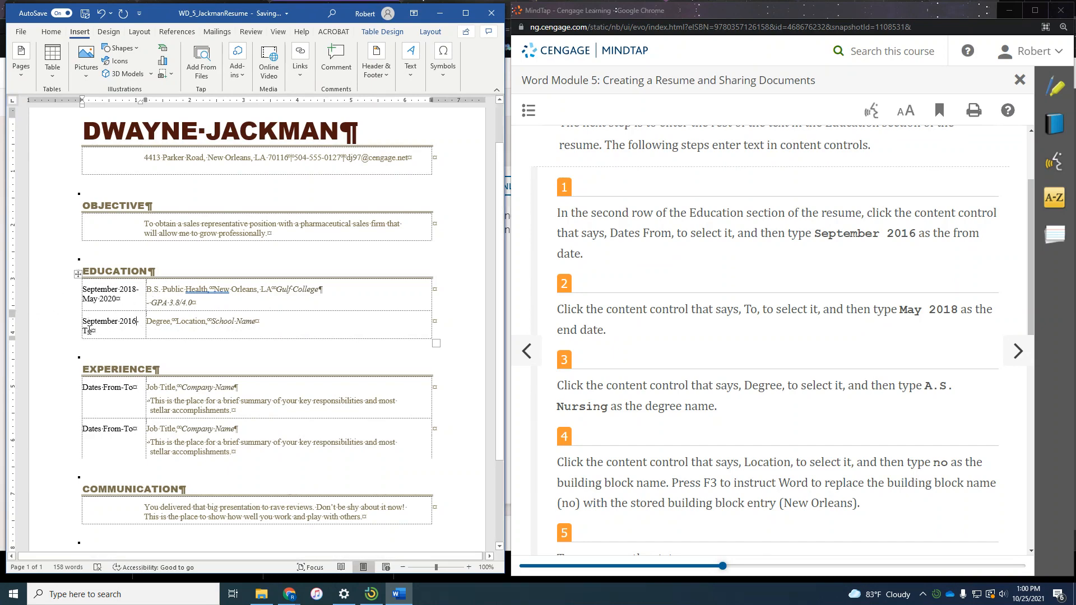
pyautogui.click(89, 330)
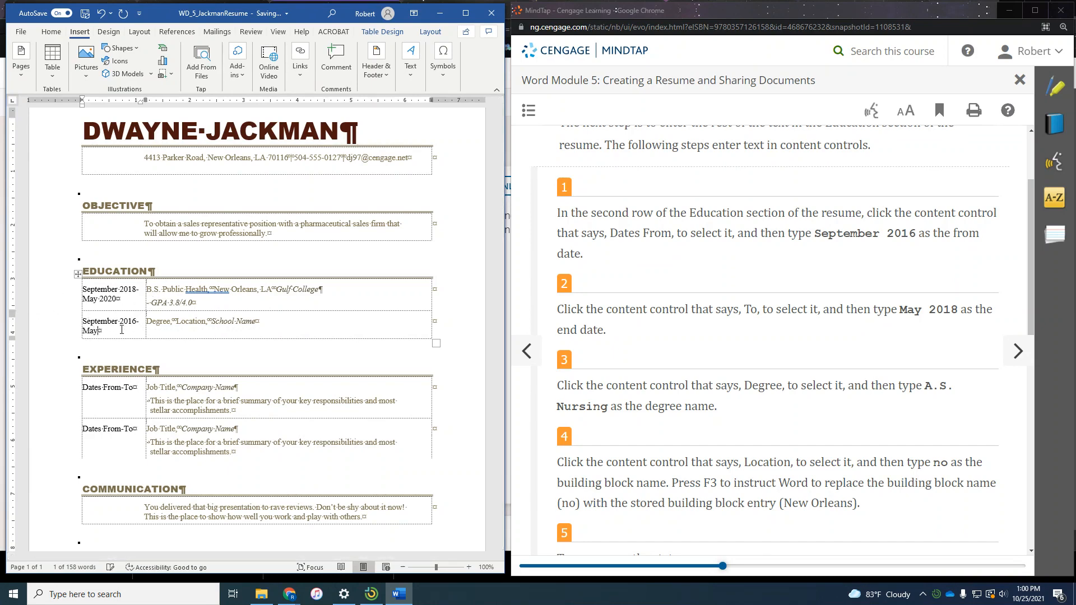
pyautogui.write('May 201')
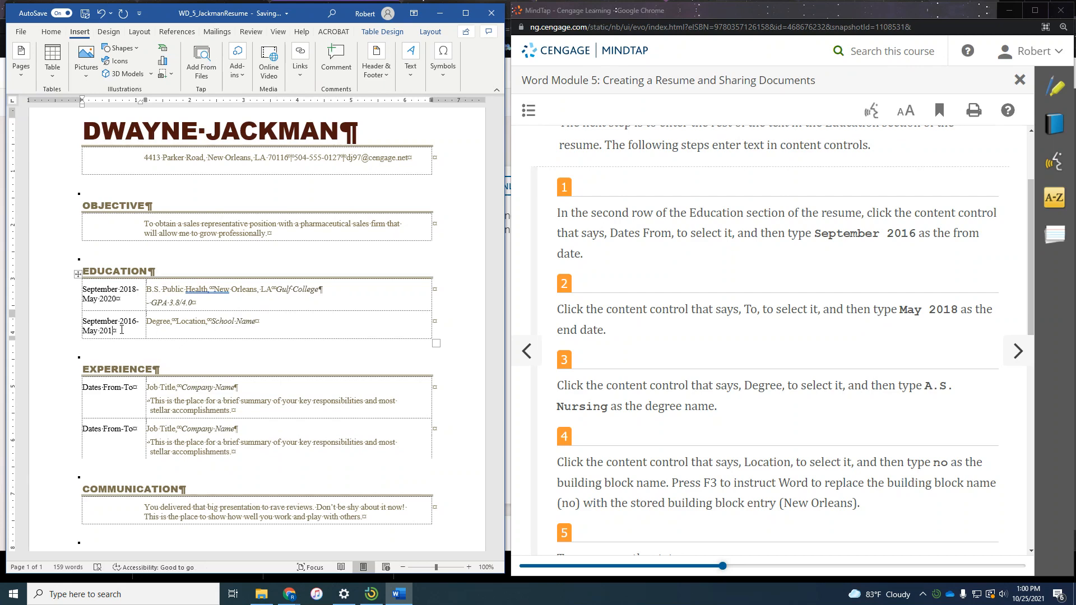
pyautogui.write('8')
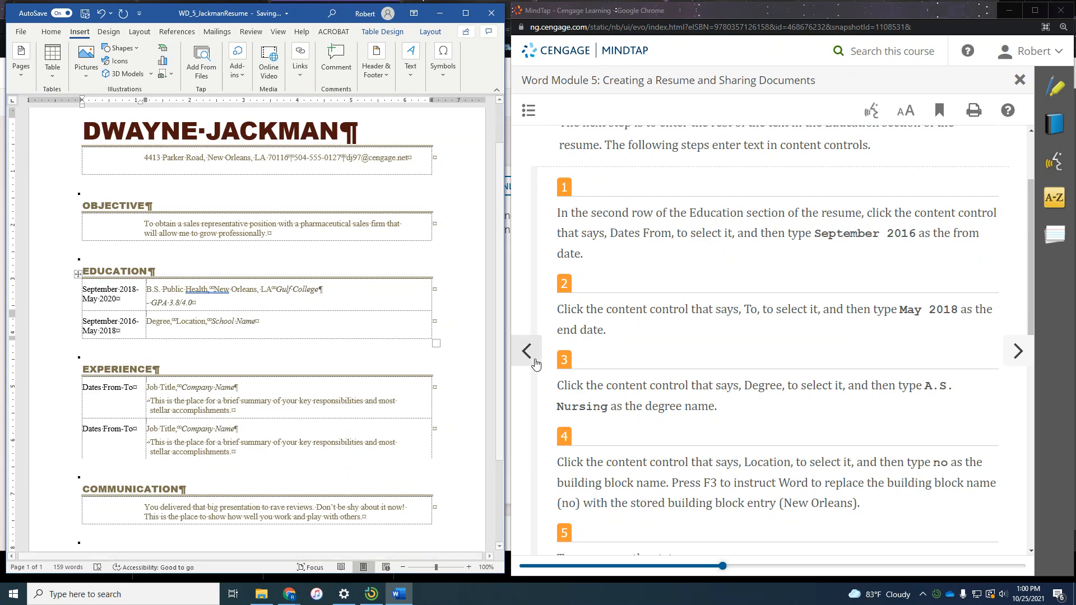
# - Replace the Degree placeholder in the second Education row with A.S. Nursing
pyautogui.click(154, 324)
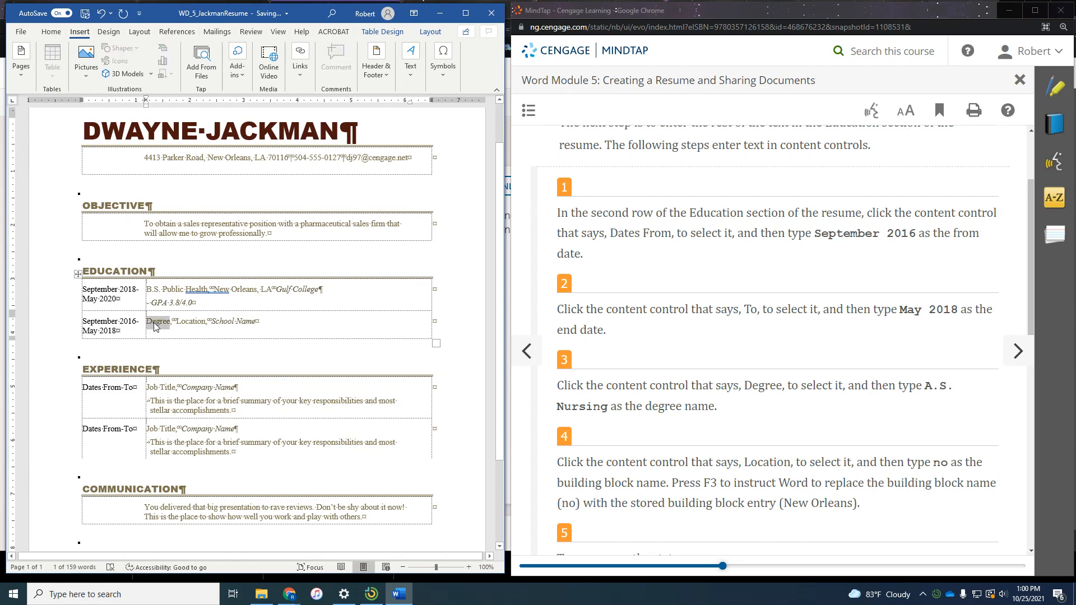
pyautogui.write('A.S. Nu')
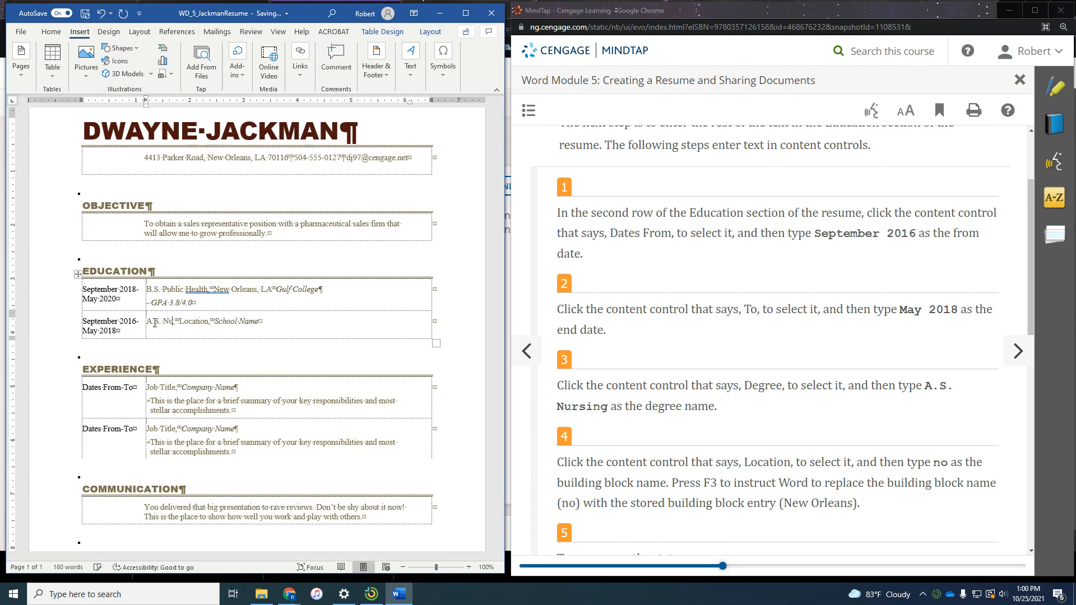
pyautogui.write('rsing')
# - Fill the second Education row's Location with New Orleans by expanding the building block name no, and add , LA as the state
pyautogui.click(206, 321)
pyautogui.write('n')
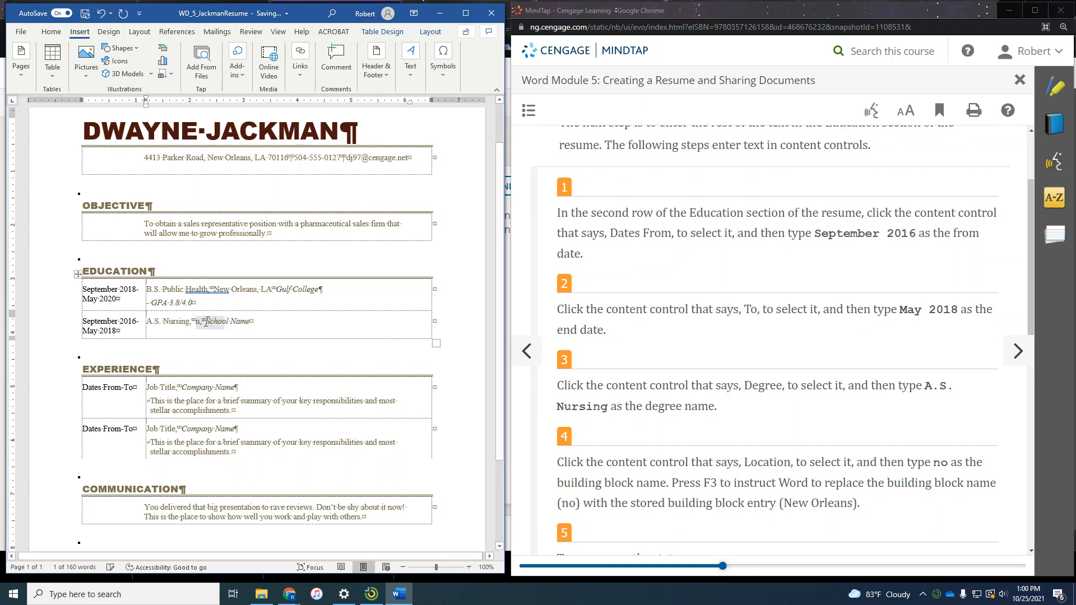
pyautogui.write('o')
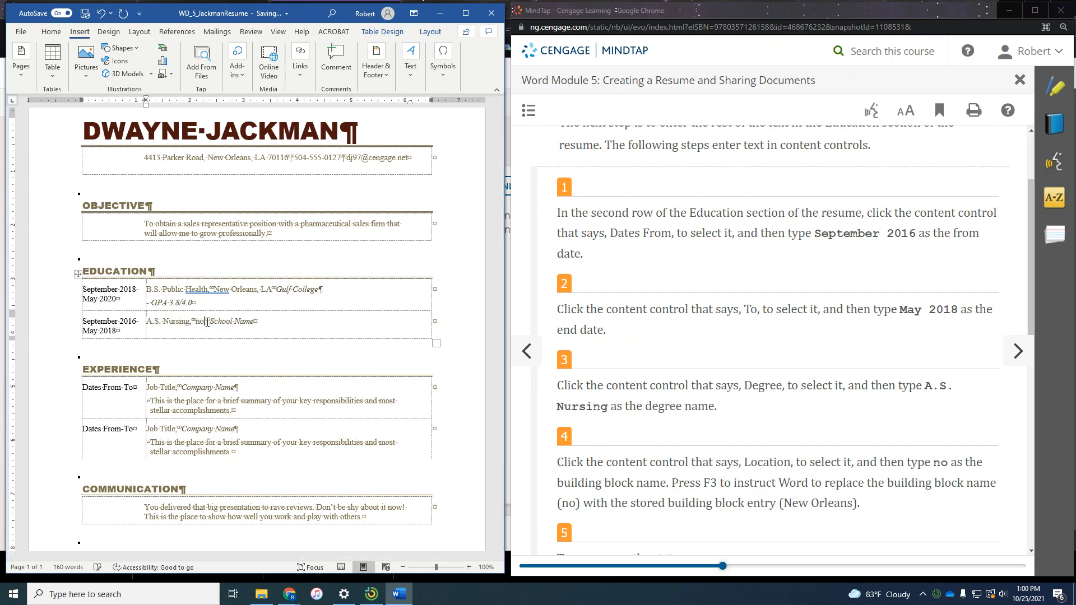
pyautogui.press('F3')
pyautogui.write('LA')
# - Replace the School Name placeholder in the second Education row with Bridgeview College and add the line - GPA 3.9/4.0 below it
pyautogui.scroll(-5, 821, 457)
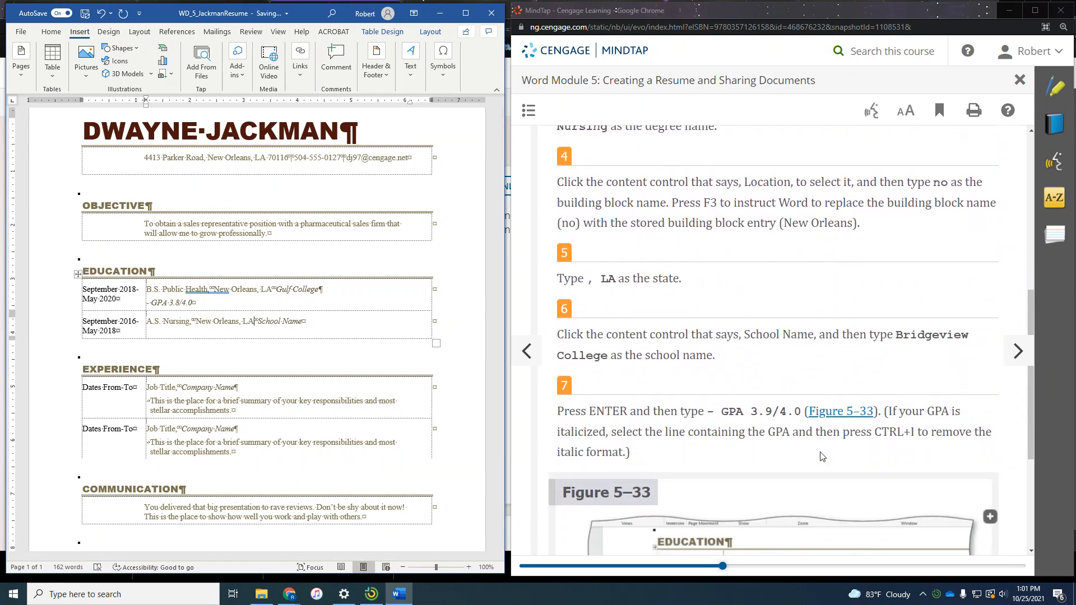
pyautogui.scroll(-1, 821, 457)
pyautogui.click(270, 322)
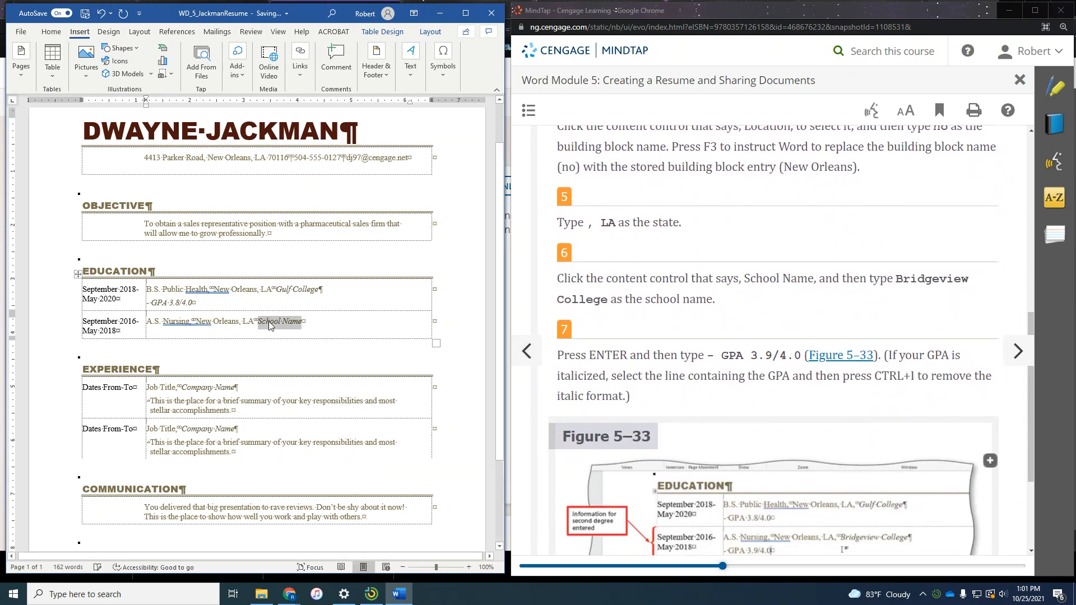
pyautogui.write('Bri')
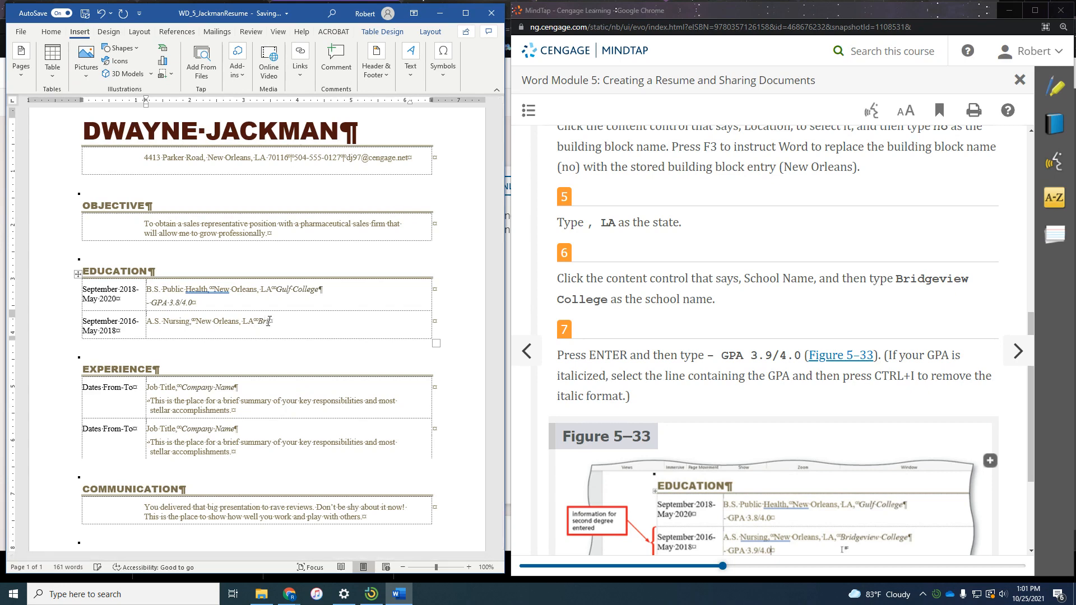
pyautogui.write('dgeview College')
pyautogui.press('Return')
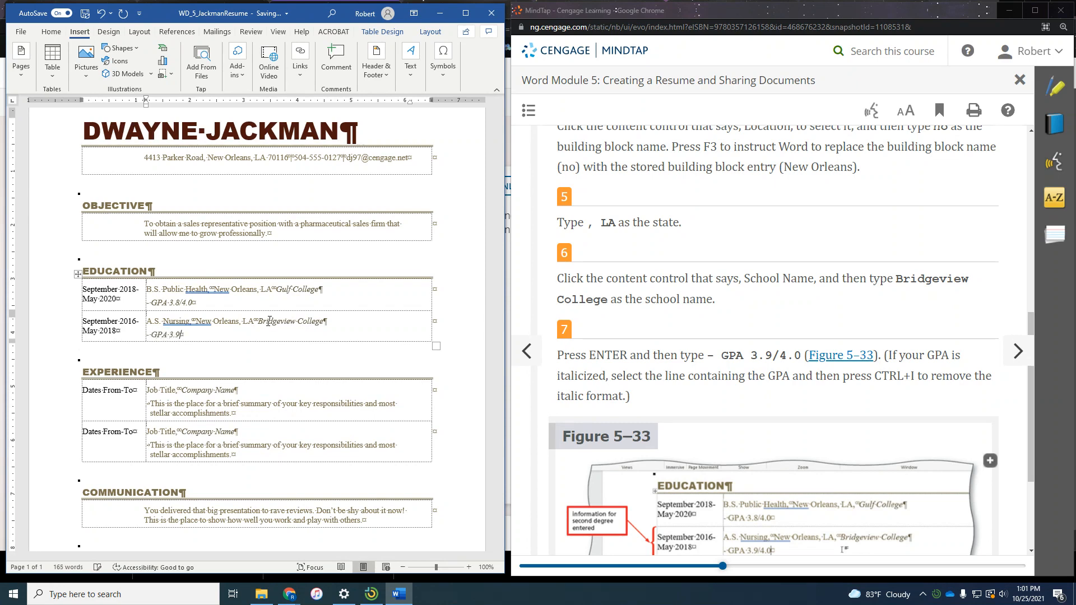
pyautogui.write('- GPA 3.9/4.0')
# - Check Figure 5-33, advance MindTap to WD 5-2u, To Delete a Row, and read step 1 with Figure 5-34
pyautogui.scroll(-2, 675, 451)
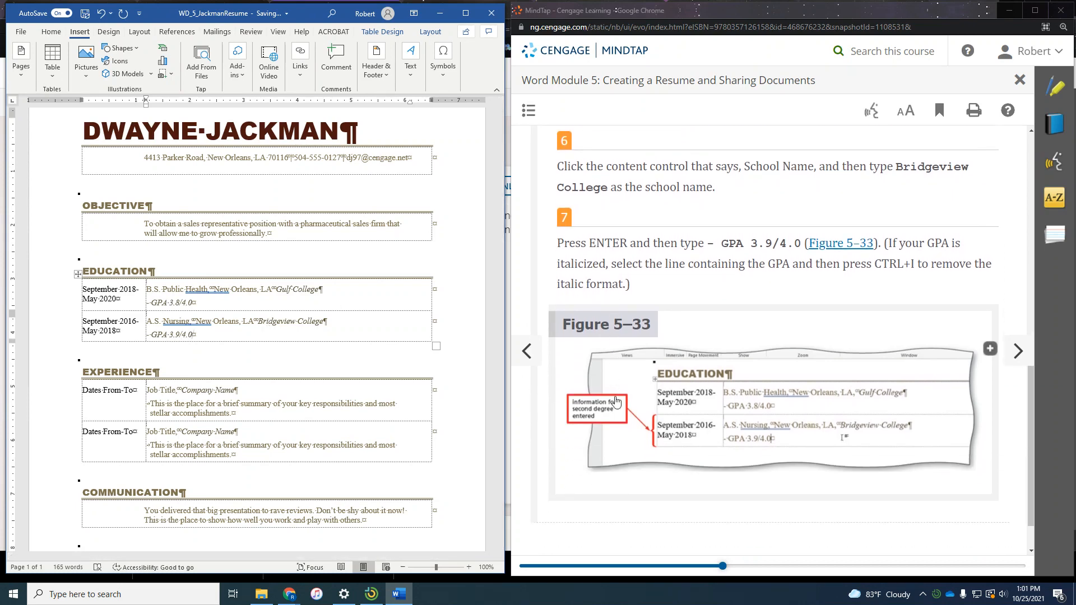
pyautogui.scroll(-1, 675, 451)
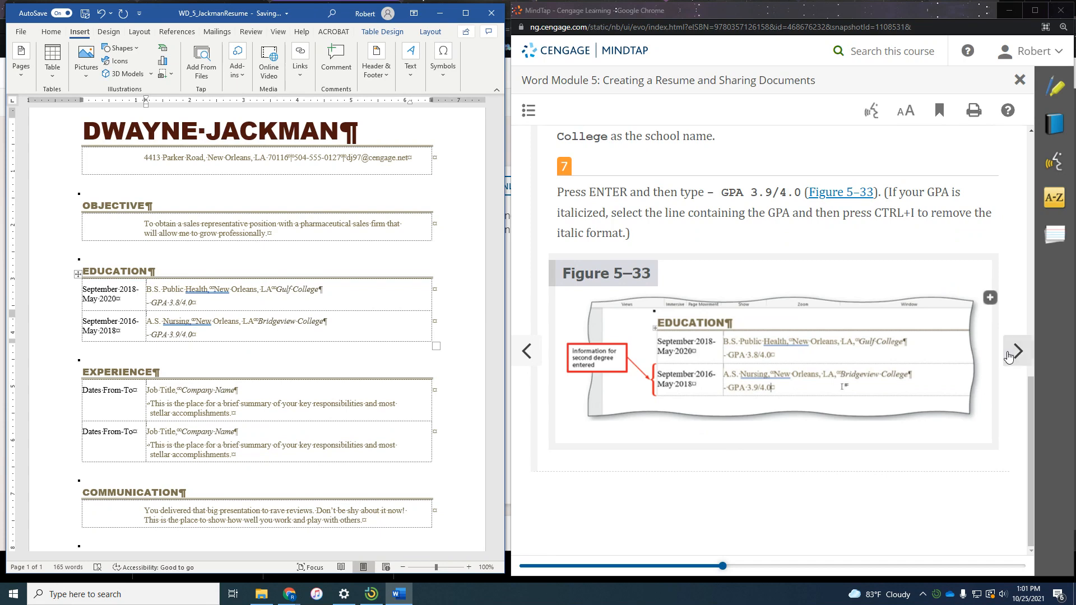
pyautogui.click(1012, 353)
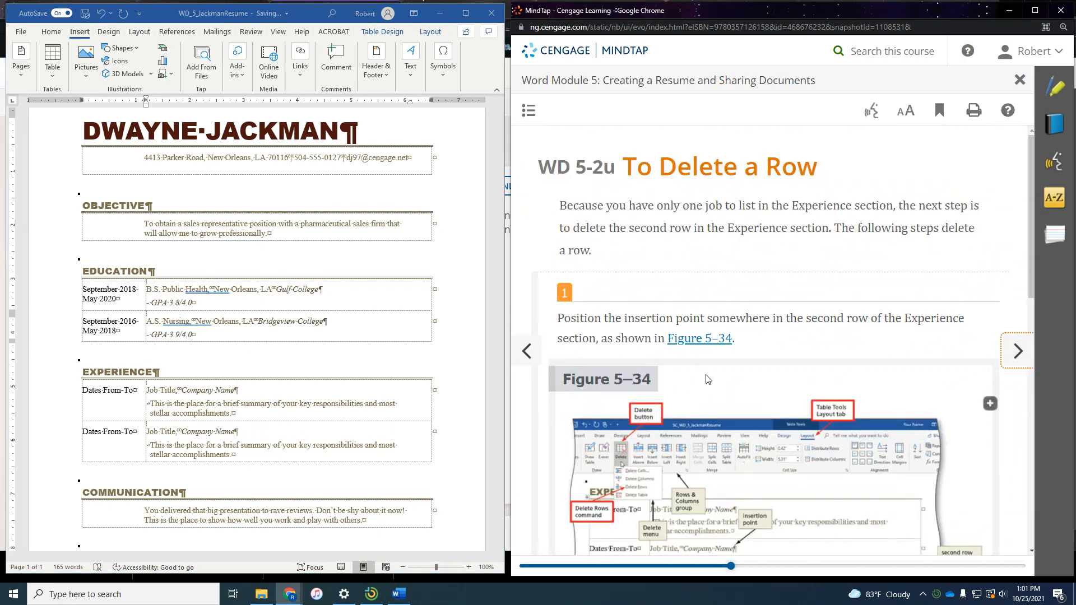
pyautogui.scroll(-1, 726, 365)
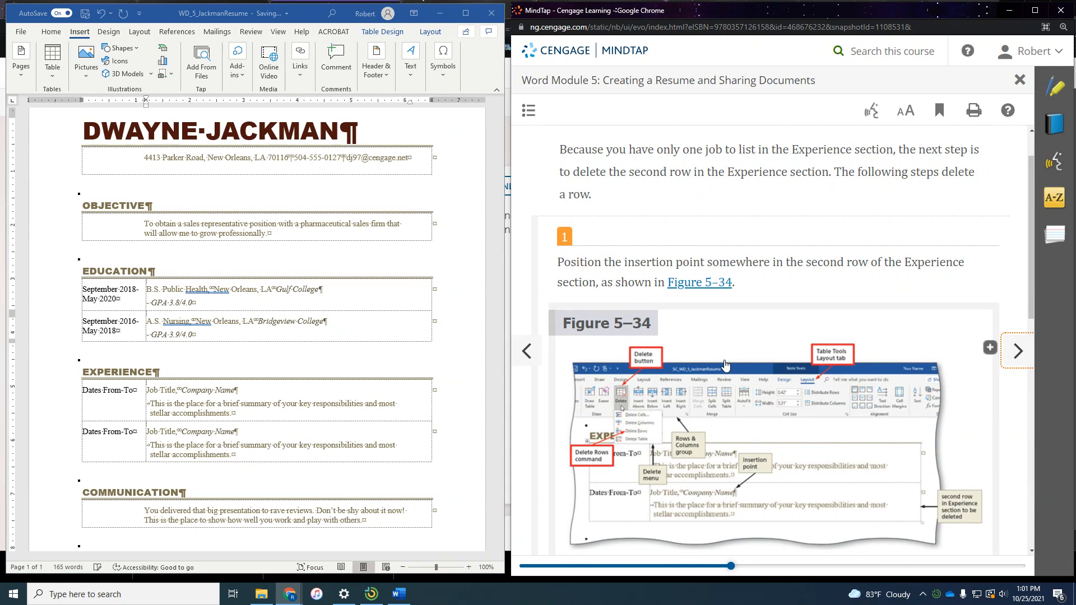
pyautogui.scroll(-2, 657, 337)
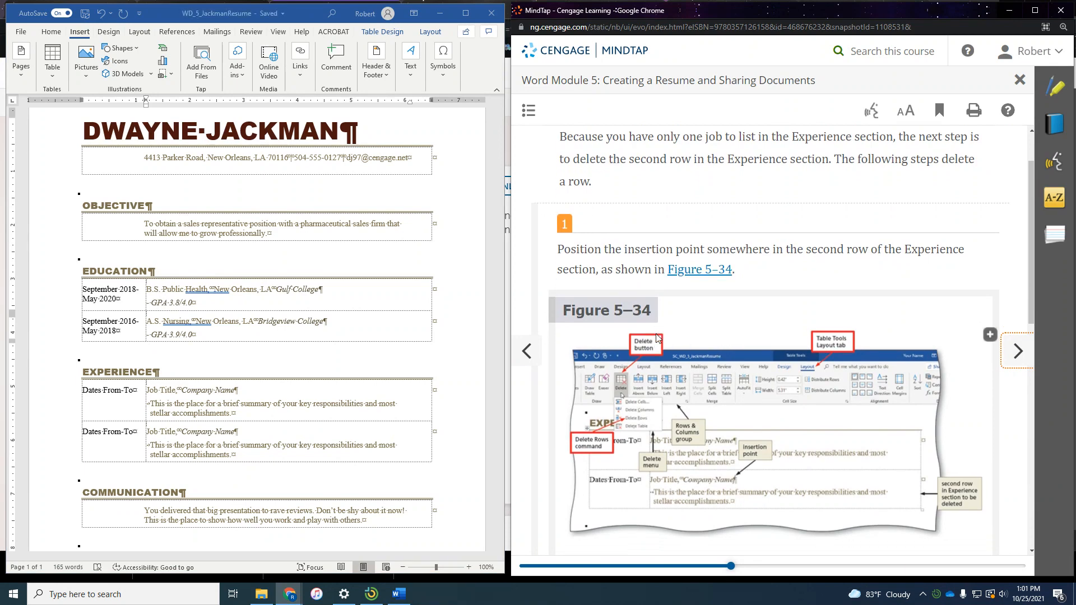
# - Delete the second row of the Experience section's table, following steps 2 through 4 in MindTap
pyautogui.scroll(-3, 657, 338)
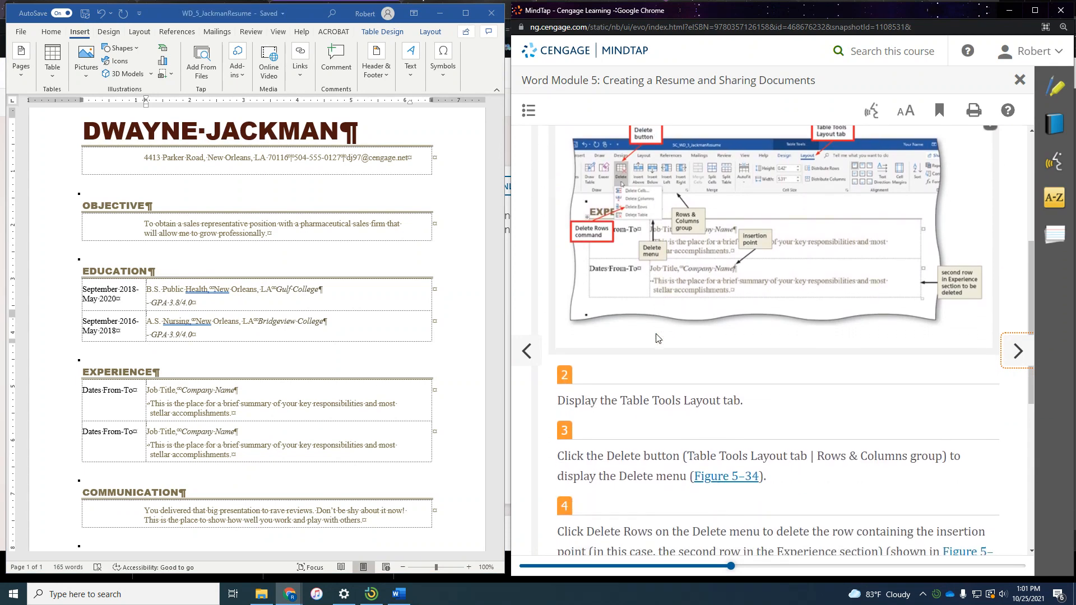
pyautogui.scroll(-1, 657, 338)
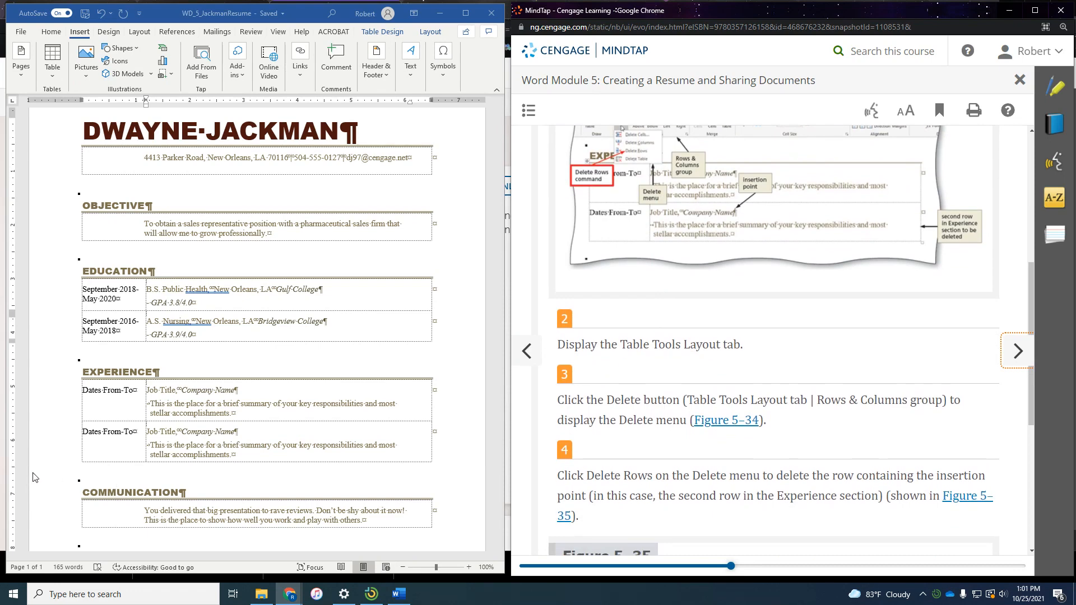
pyautogui.click(52, 446)
pyautogui.click(44, 447)
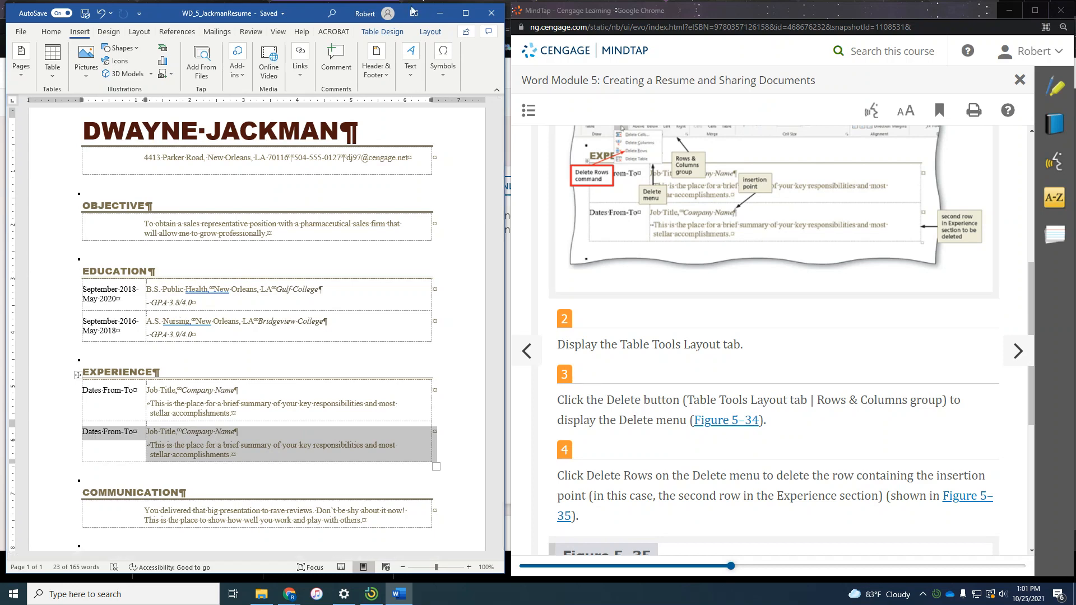
pyautogui.click(429, 32)
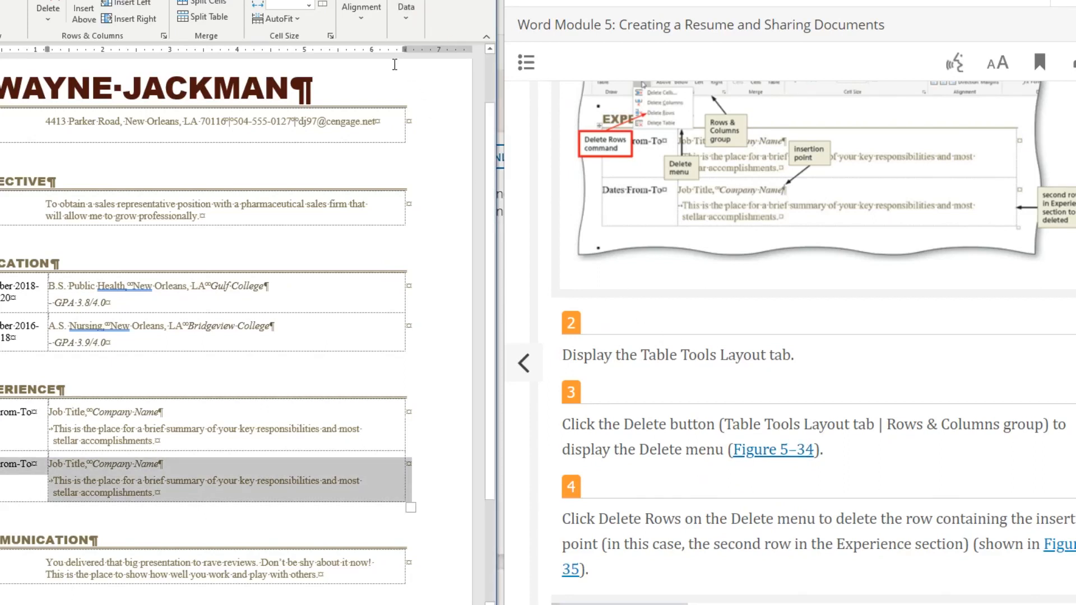
pyautogui.click(53, 20)
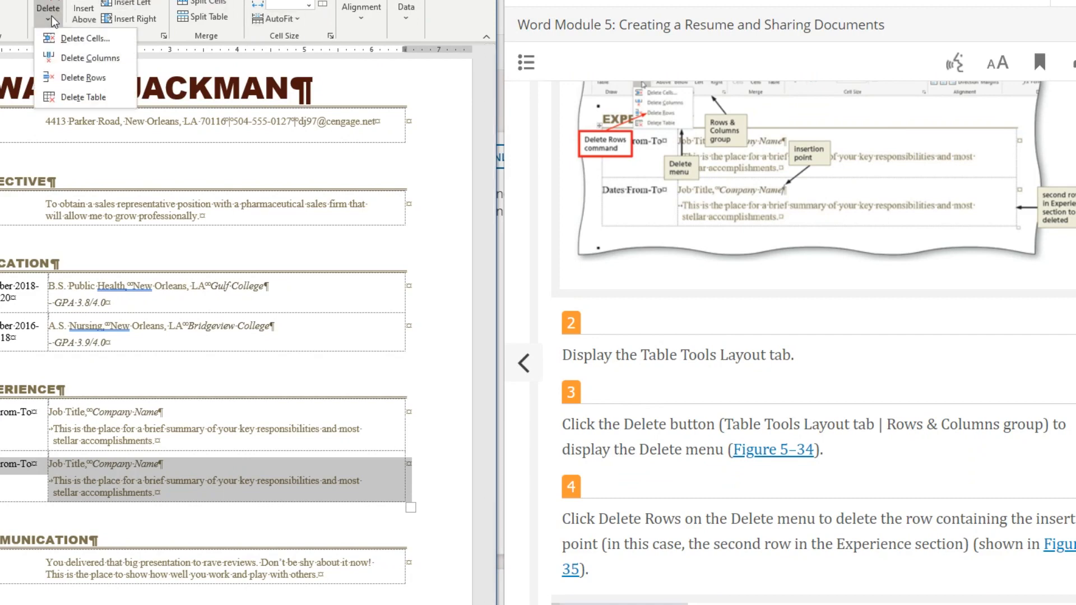
pyautogui.click(83, 77)
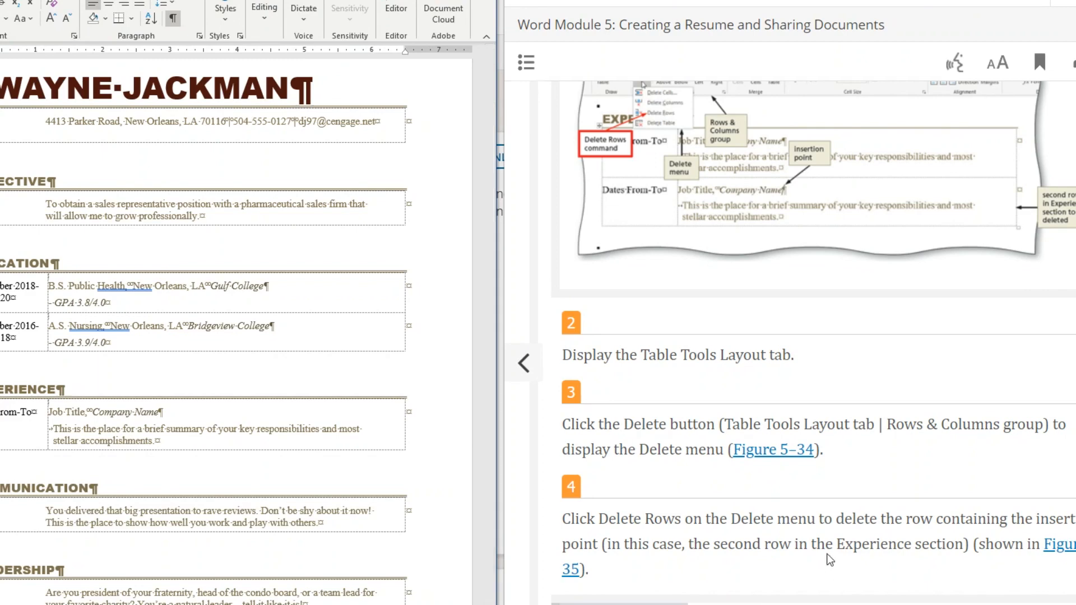
# - Check Figure 5-35, then advance MindTap to the steps for entering the job experience information
pyautogui.scroll(-4, 829, 557)
pyautogui.scroll(-3, 829, 557)
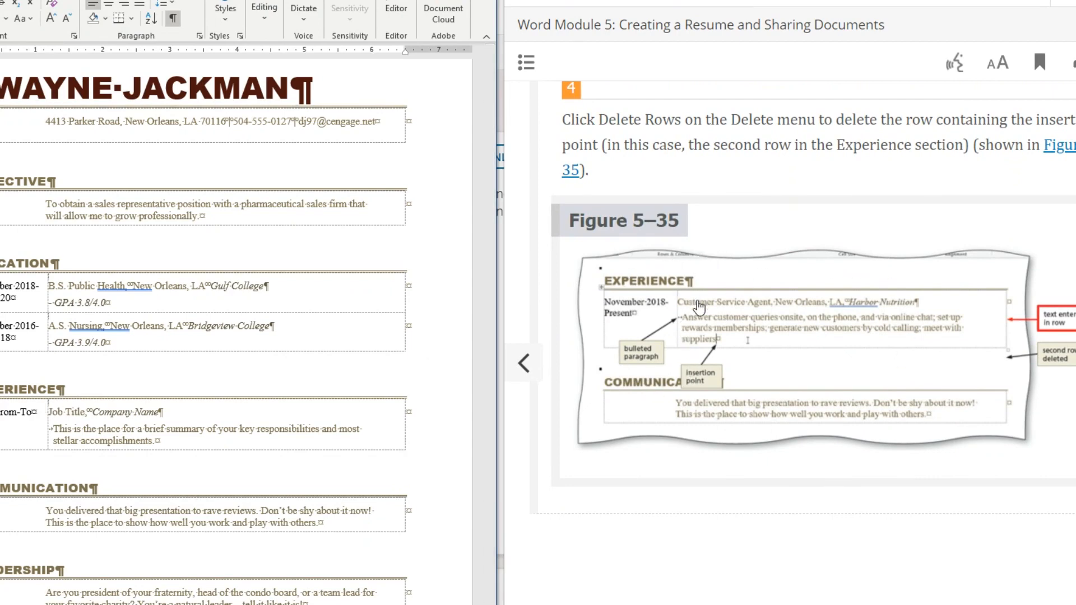
pyautogui.scroll(15, 748, 340)
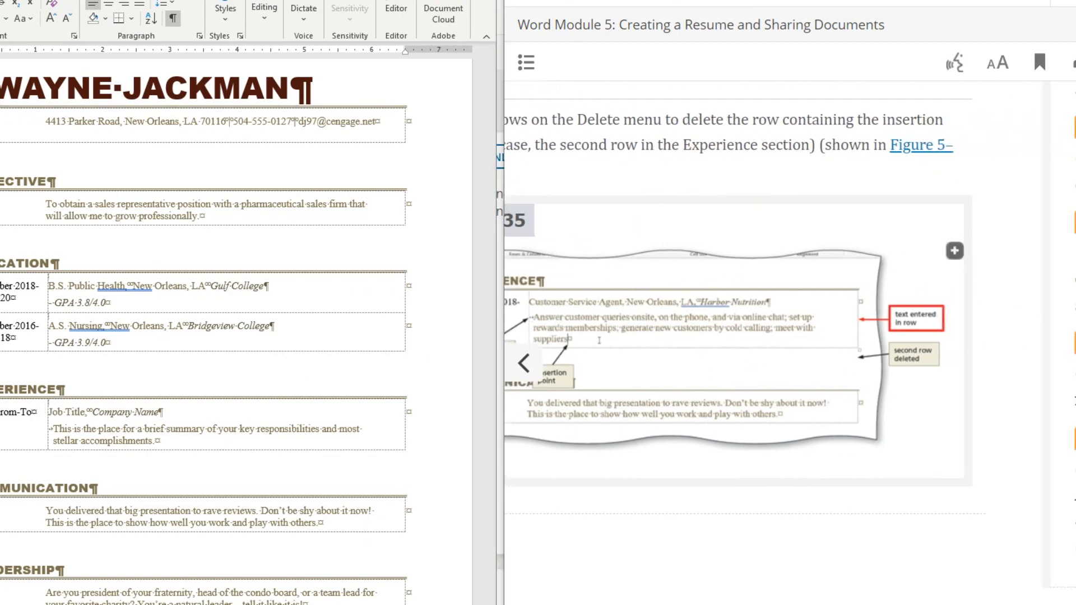
pyautogui.scroll(-5, 908, 329)
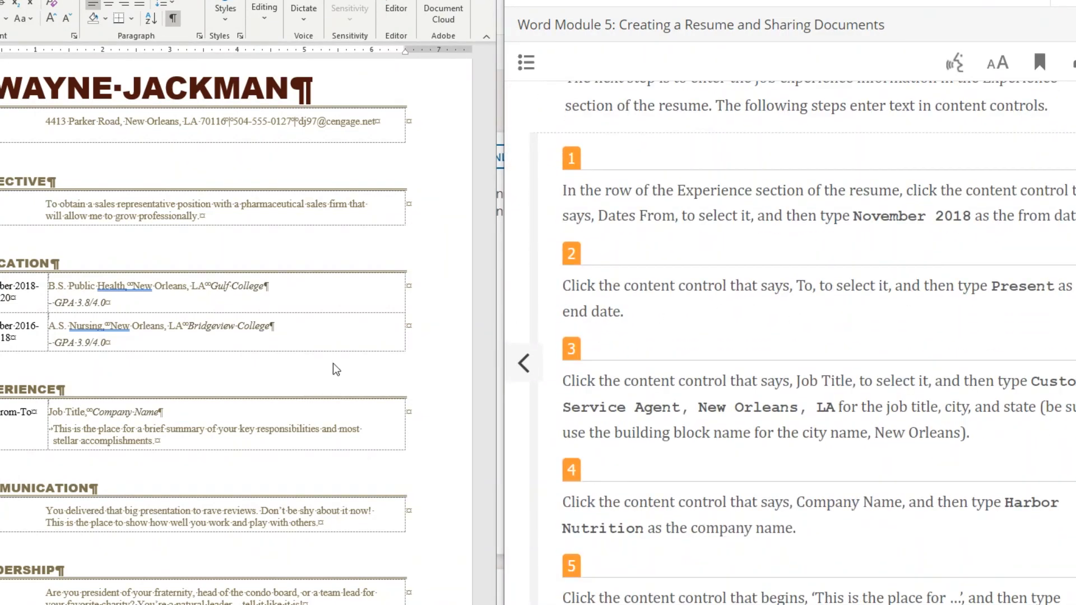
# - Set the remaining Experience row's dates to November 2018 as the from date and Present as the end date
pyautogui.click(5, 413)
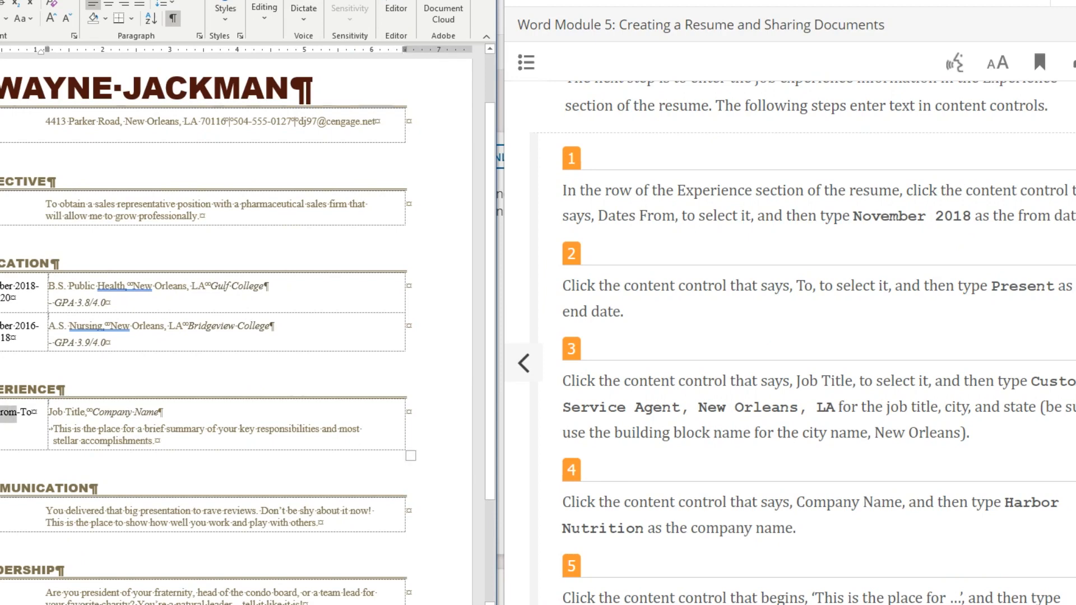
pyautogui.write('November')
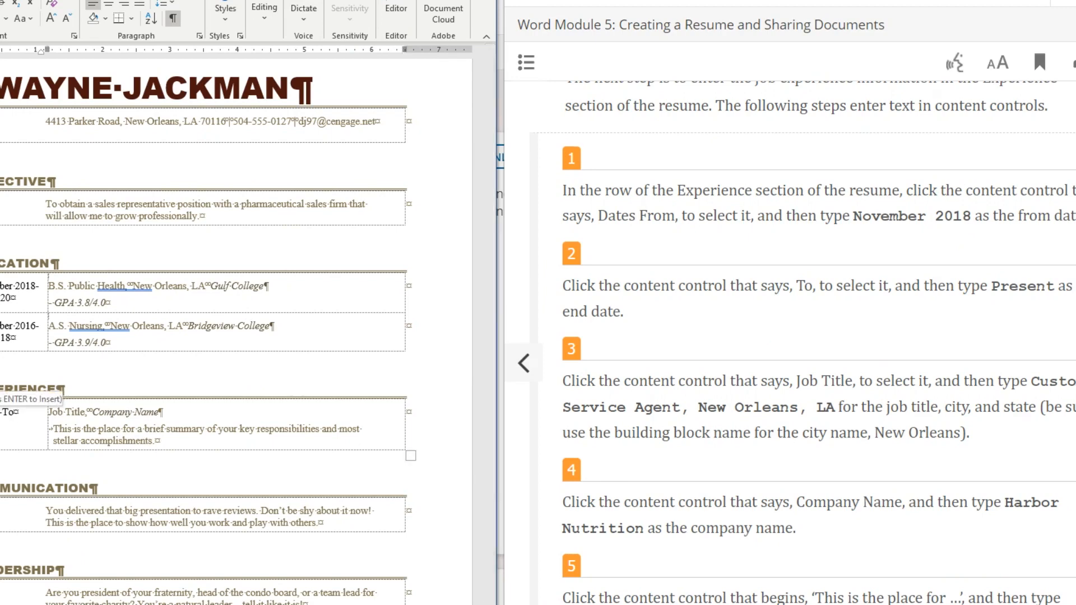
pyautogui.write(' 201')
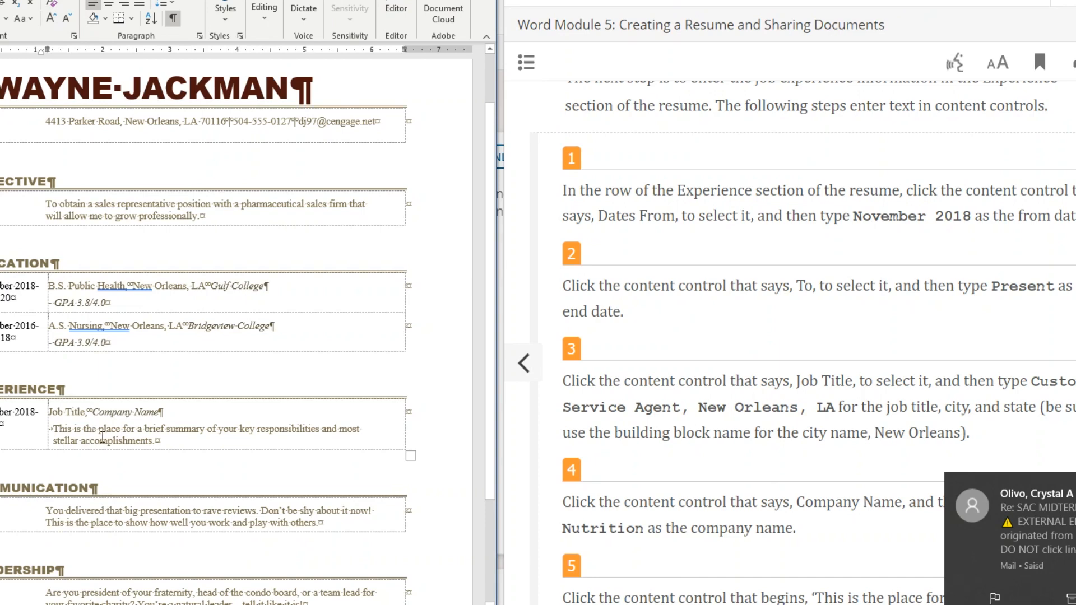
# - Replace the Job Title placeholder in the Experience row with Customer Service Agent, New Orleans, LA
pyautogui.click(64, 413)
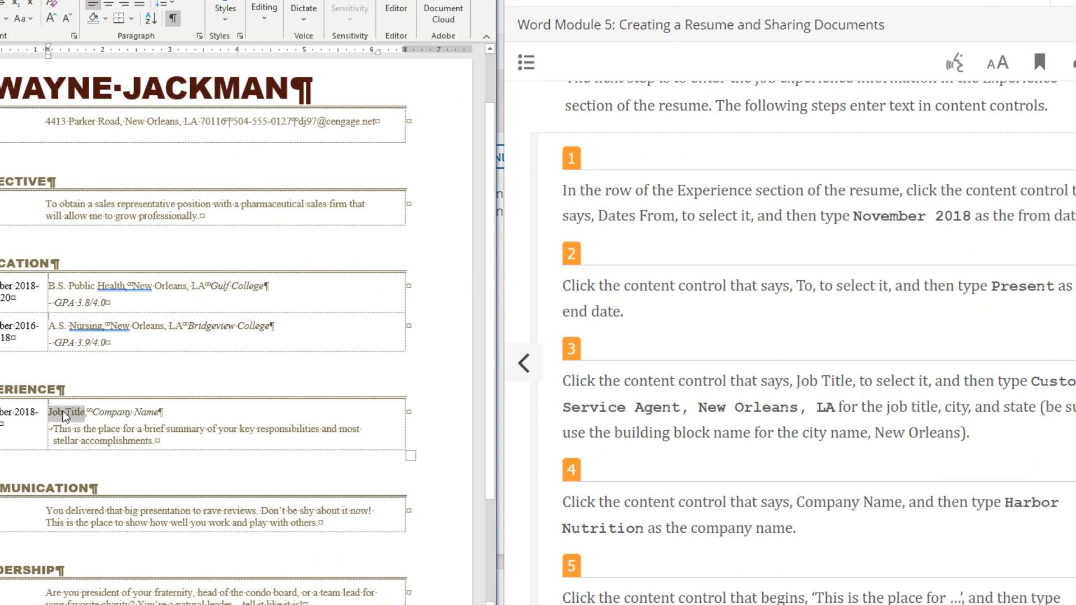
pyautogui.write('Cu')
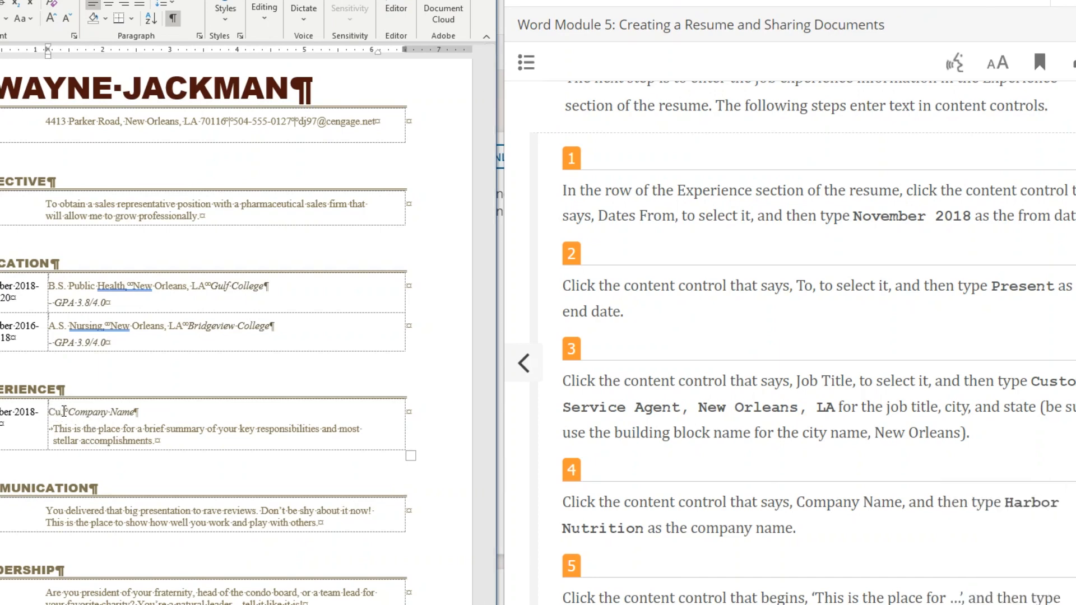
pyautogui.write('stomer Serv')
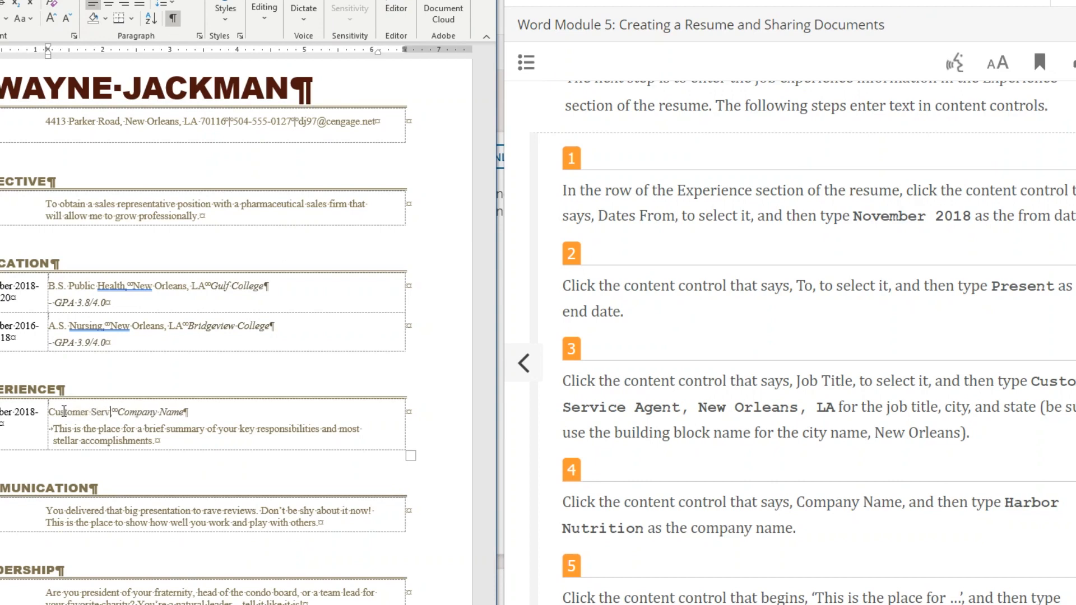
pyautogui.write('ic')
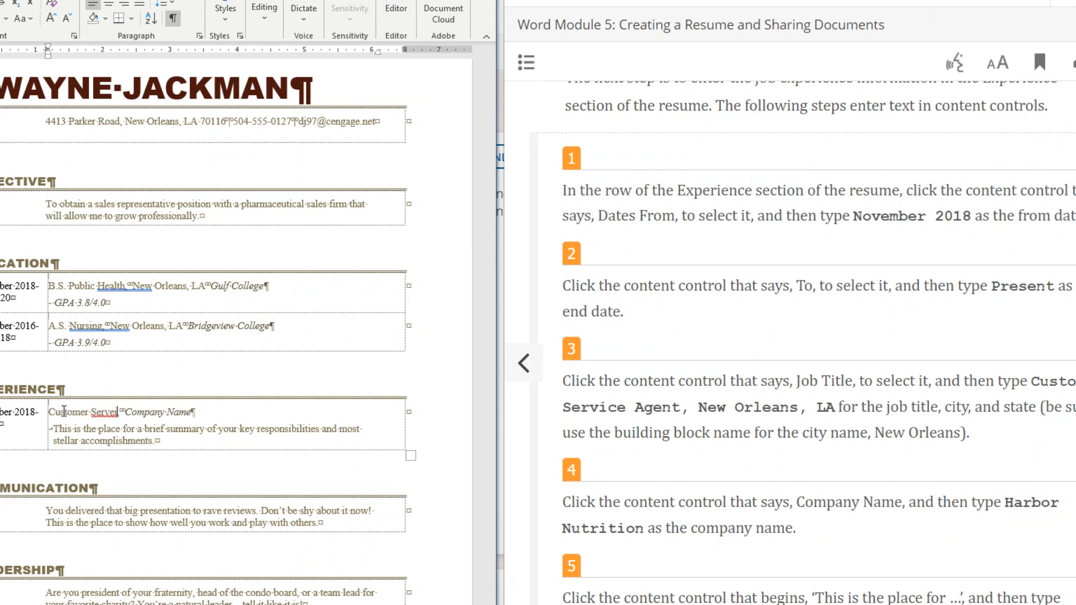
pyautogui.press('BackSpace')
pyautogui.press('BackSpace')
pyautogui.write('ice Agent')
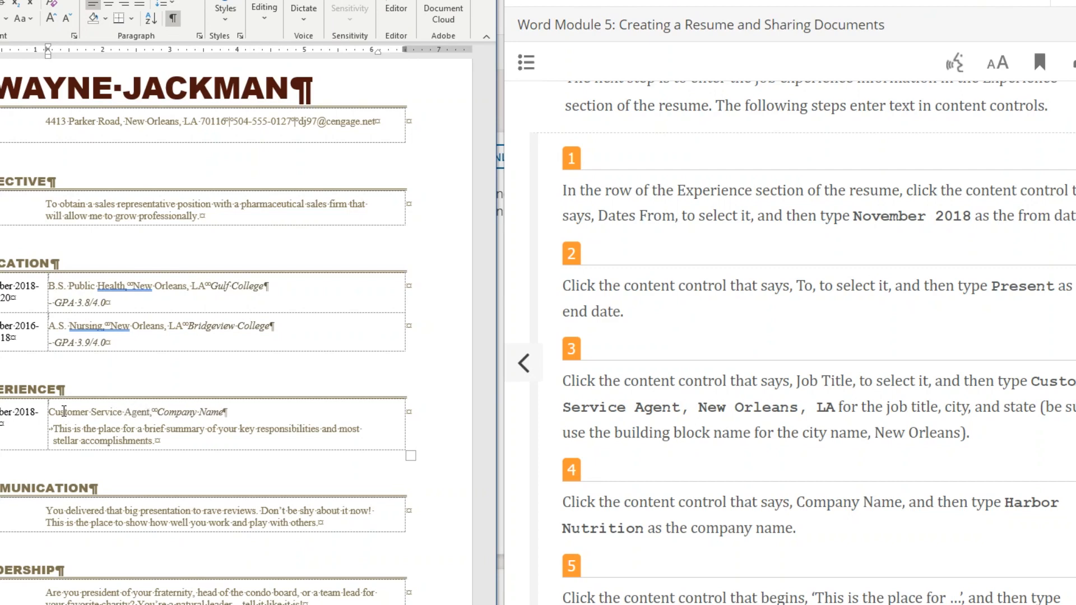
pyautogui.write(', New Orleans')
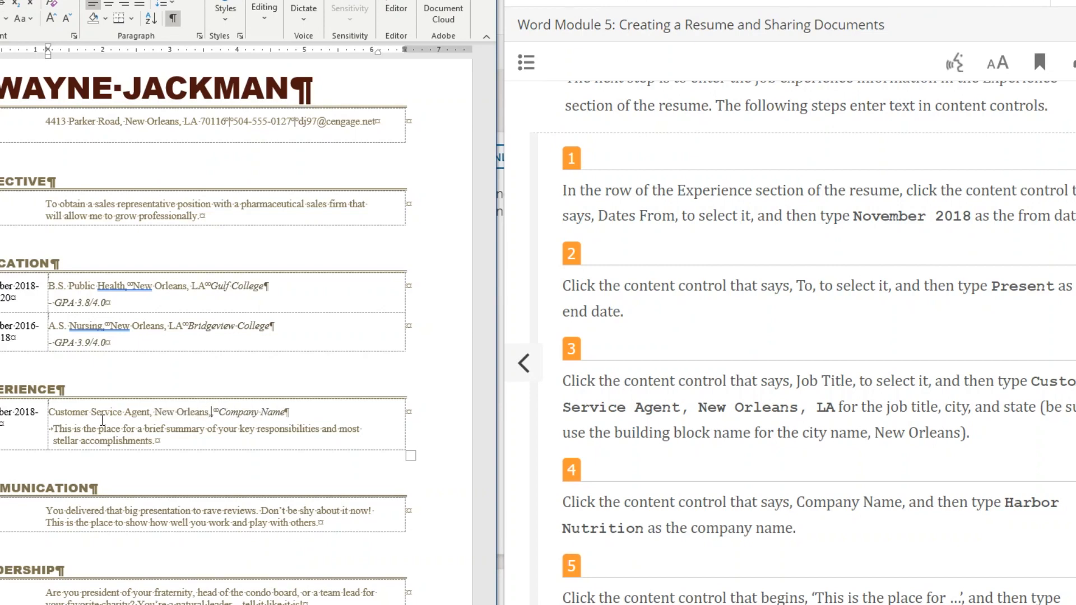
pyautogui.write(', LA')
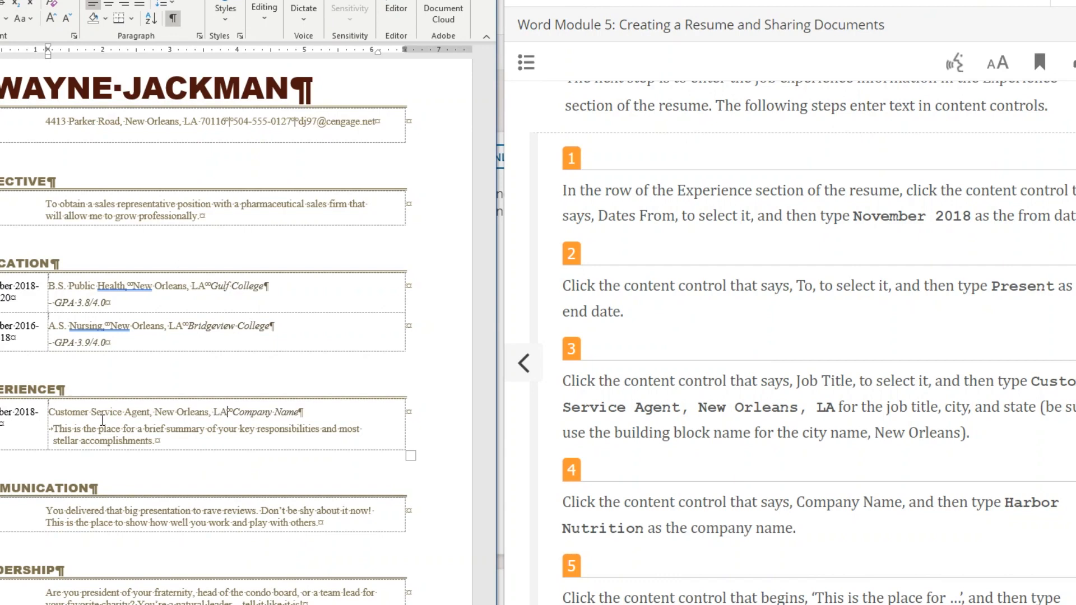
# - Replace the Company Name placeholder in the Experience row with Harbor Nutrition, as MindTap step 4 instructs
pyautogui.scroll(-3, 526, 504)
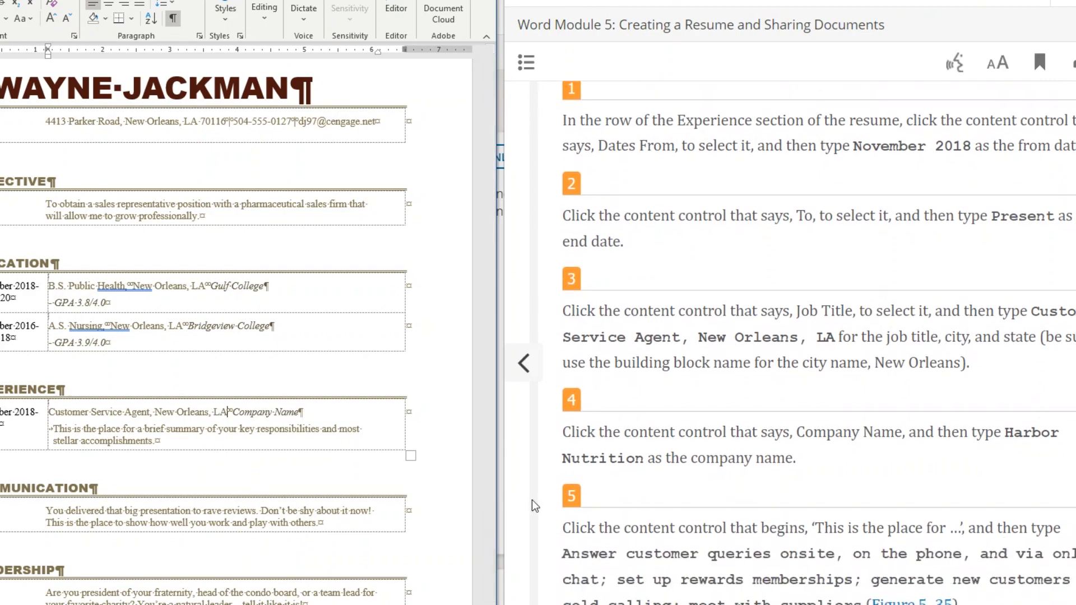
pyautogui.click(261, 415)
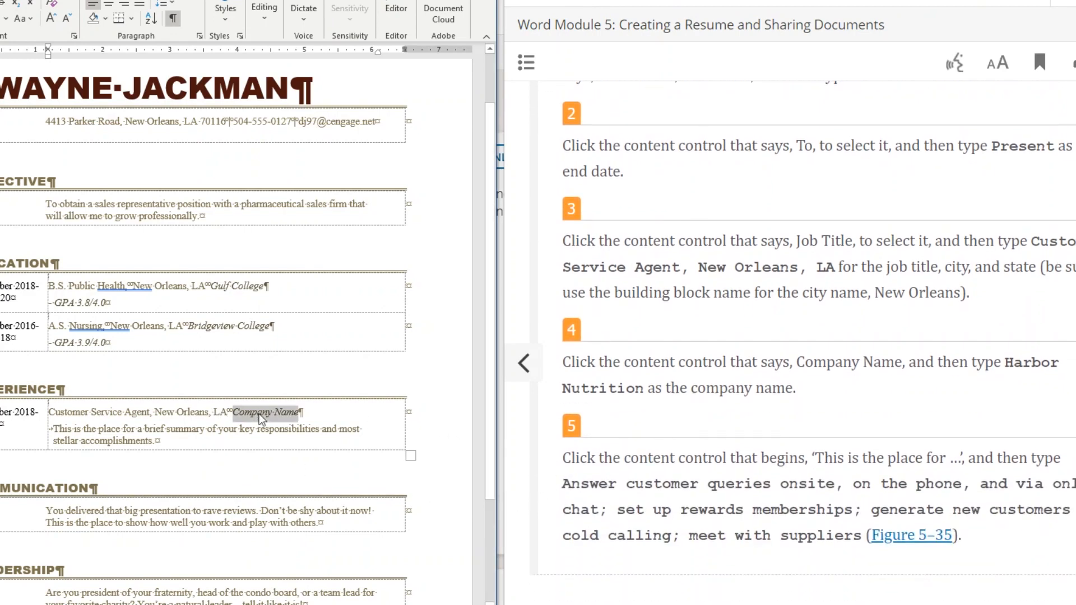
pyautogui.write('Harbor')
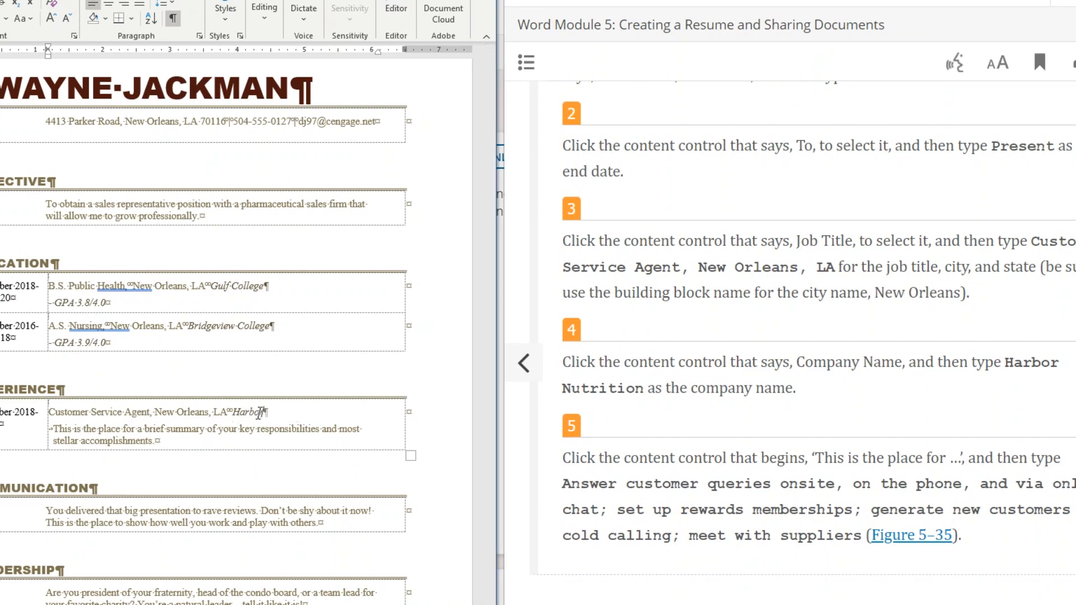
pyautogui.write(' Nutrition')
# - Replace the summary with "Answer customer queries onsite, on the phone, and via online chat; set up rewards memberships; generate new customers by cold calling; meet with suppliers"
pyautogui.click(118, 435)
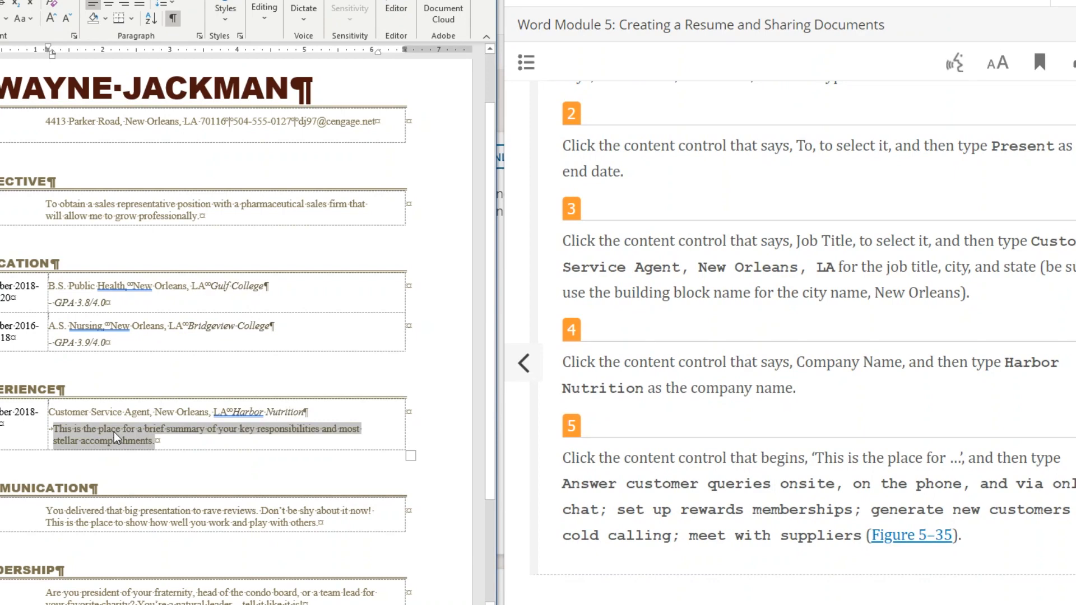
pyautogui.write('Answer cust')
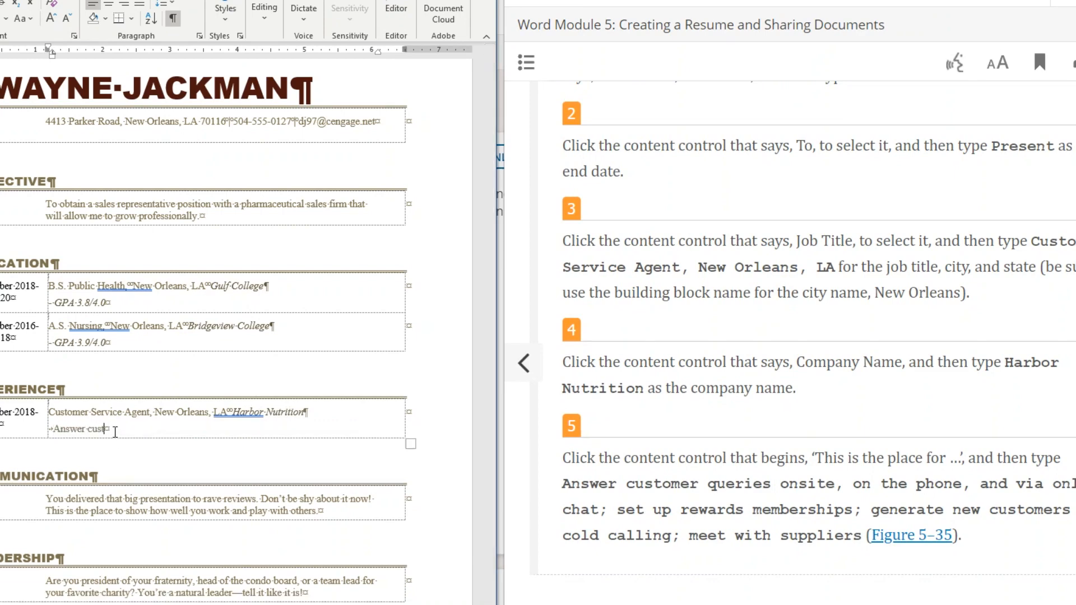
pyautogui.write('omer queries onsite, ont he')
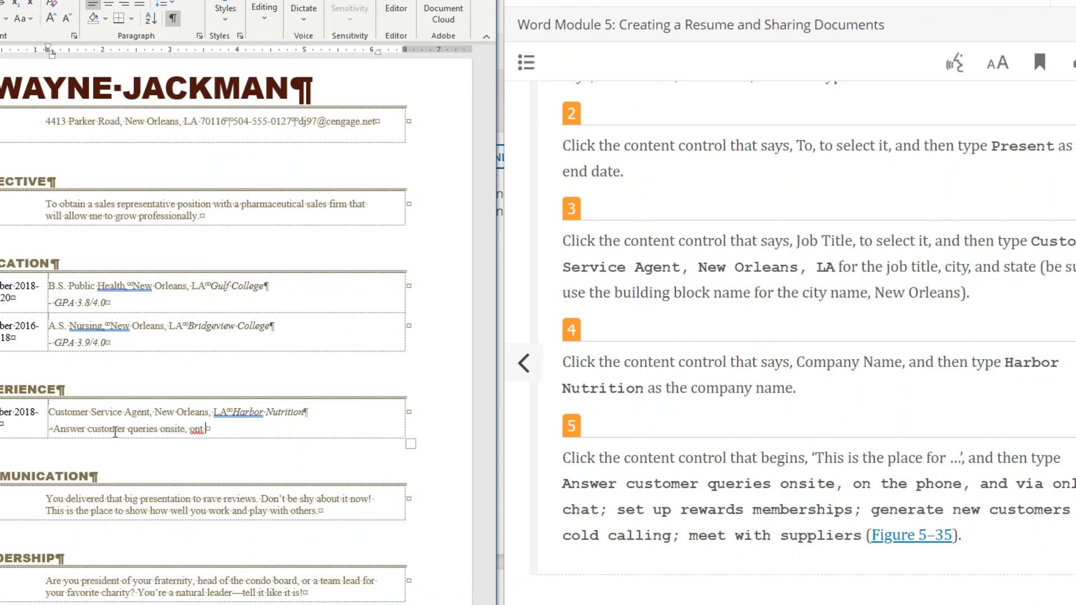
pyautogui.press('BackSpace')
pyautogui.press('BackSpace')
pyautogui.press('BackSpace')
pyautogui.press('BackSpace')
pyautogui.write('the phone, and via onli')
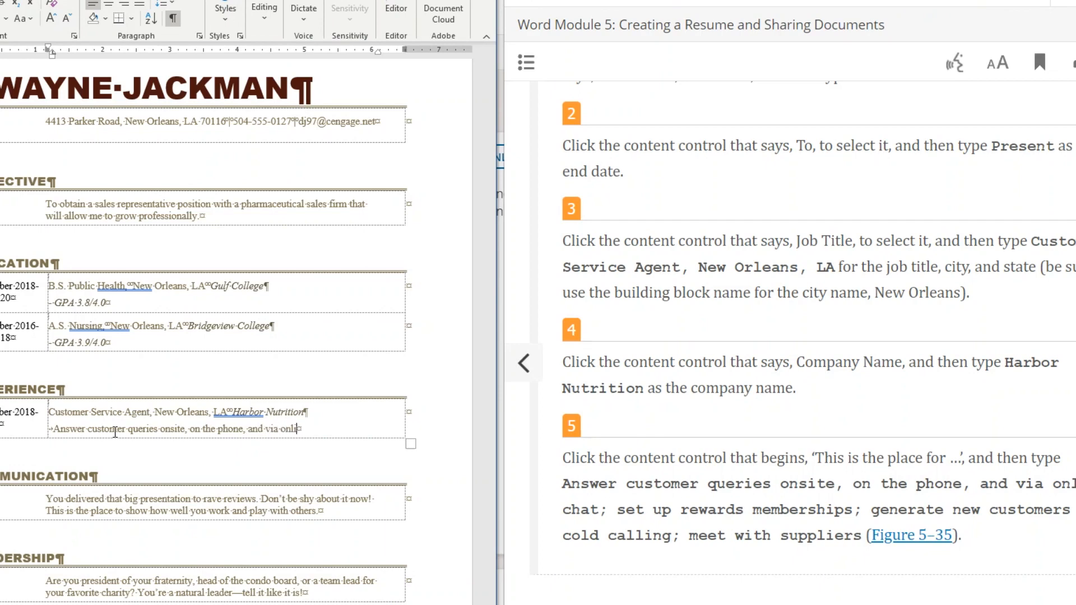
pyautogui.write('ne chat; set up rewards')
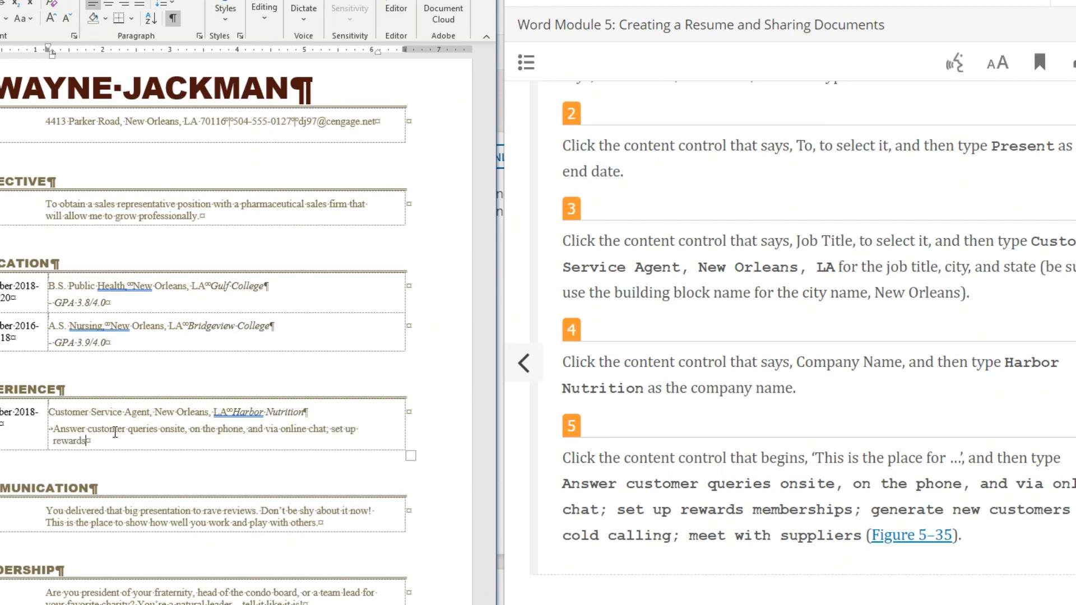
pyautogui.write(' memberships; geren')
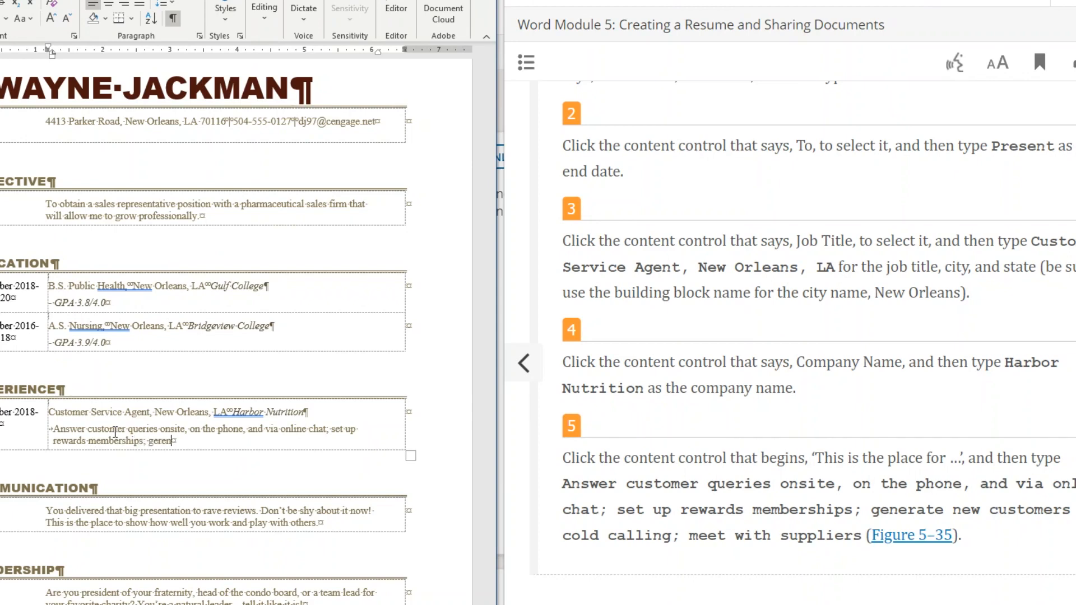
pyautogui.press('BackSpace')
pyautogui.press('BackSpace')
pyautogui.press('BackSpace')
pyautogui.write('nerate new customers by cold')
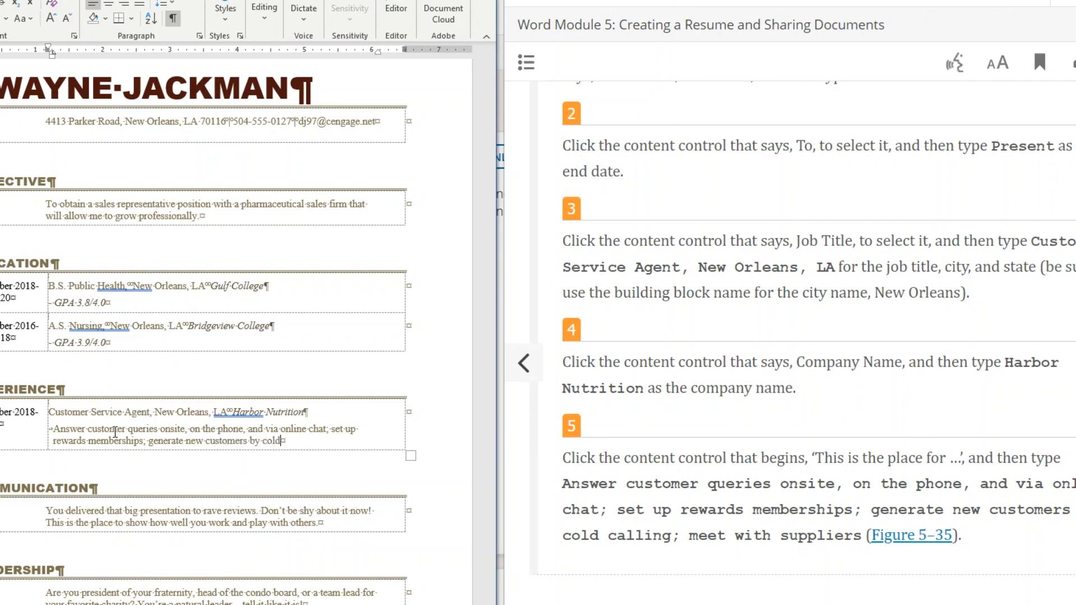
pyautogui.write(' calling; meet with sup')
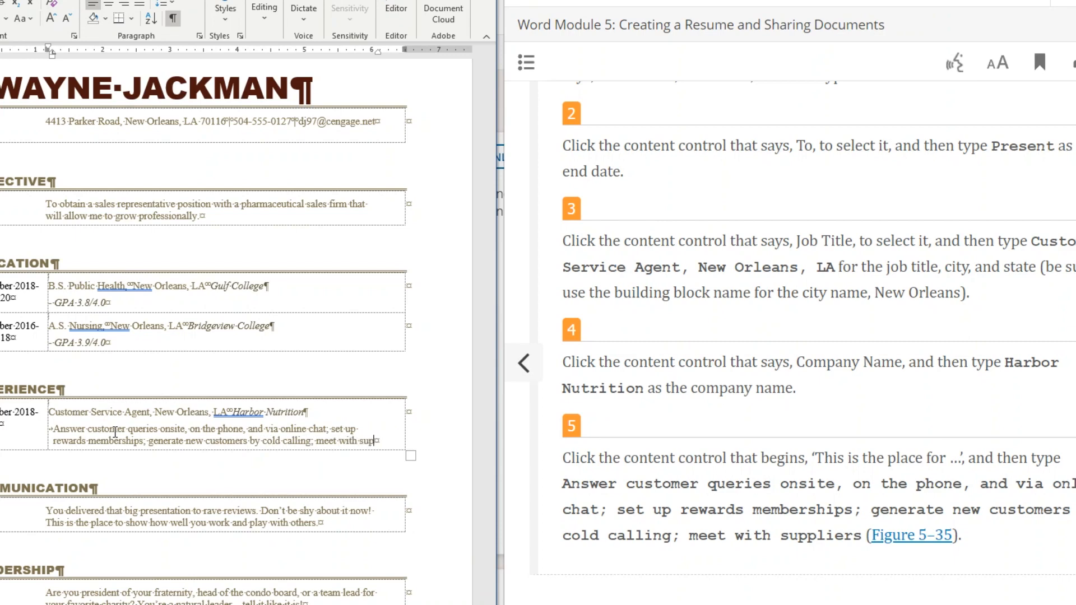
pyautogui.write('pliers')
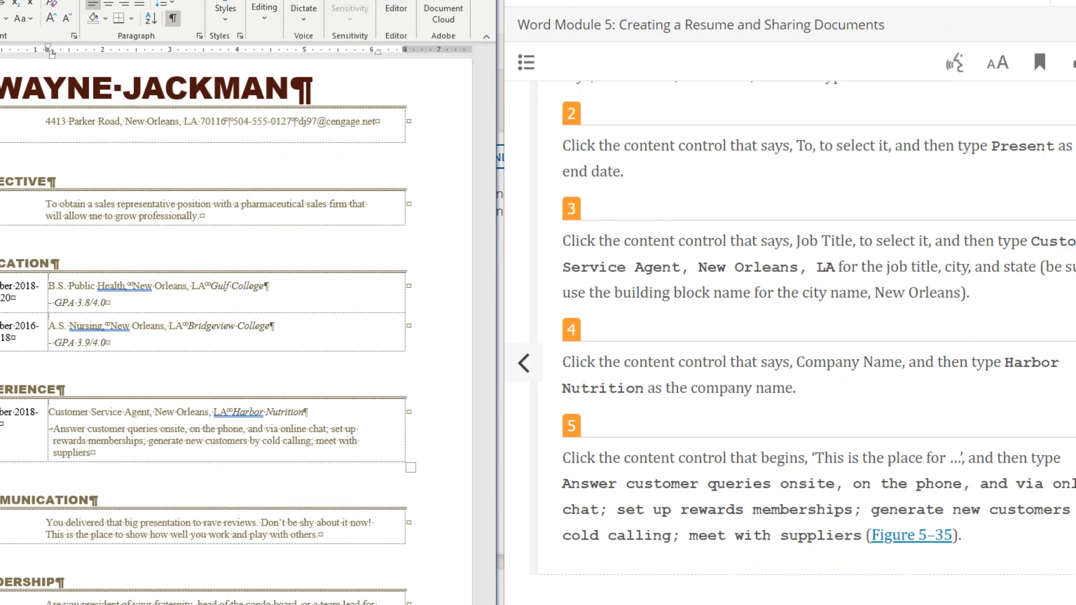
# - Advance MindTap to the steps for removing bullets from a paragraph and read them with Figure 5-36
pyautogui.scroll(-1, 867, 451)
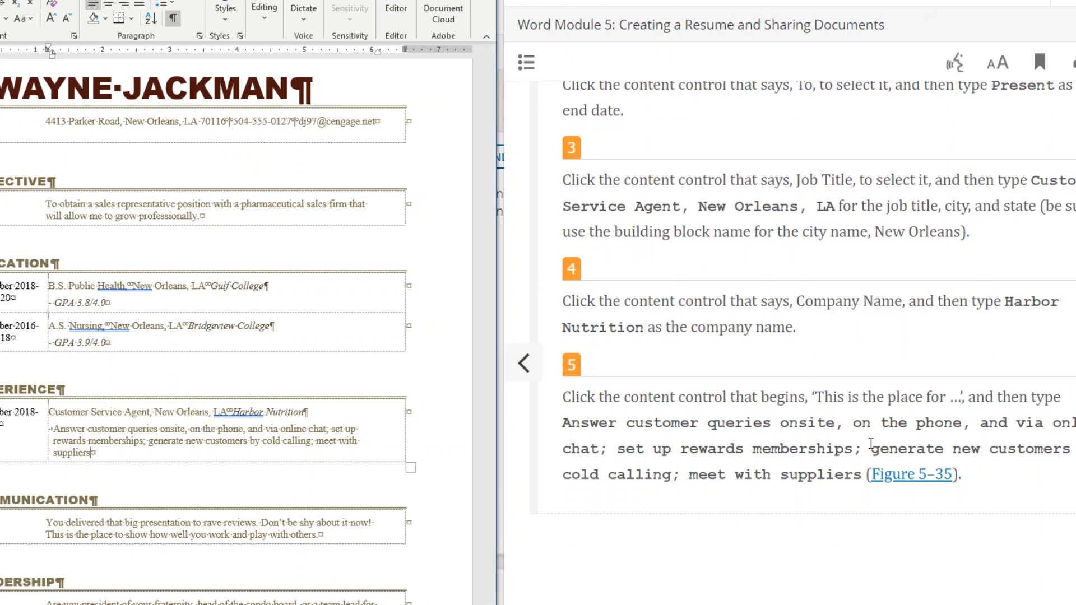
pyautogui.click(1073, 363)
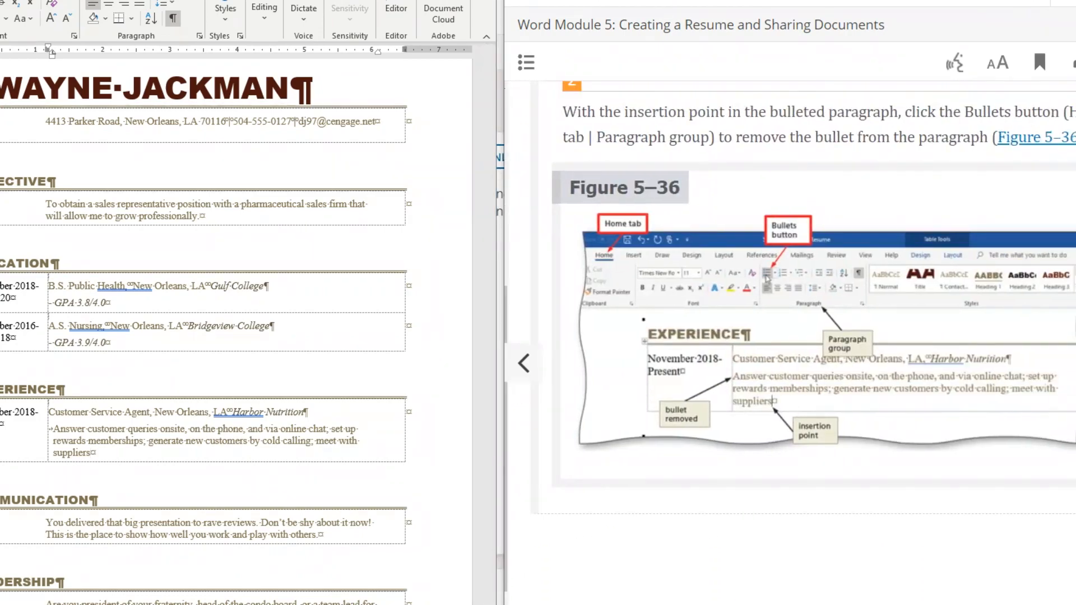
pyautogui.scroll(-5, 772, 419)
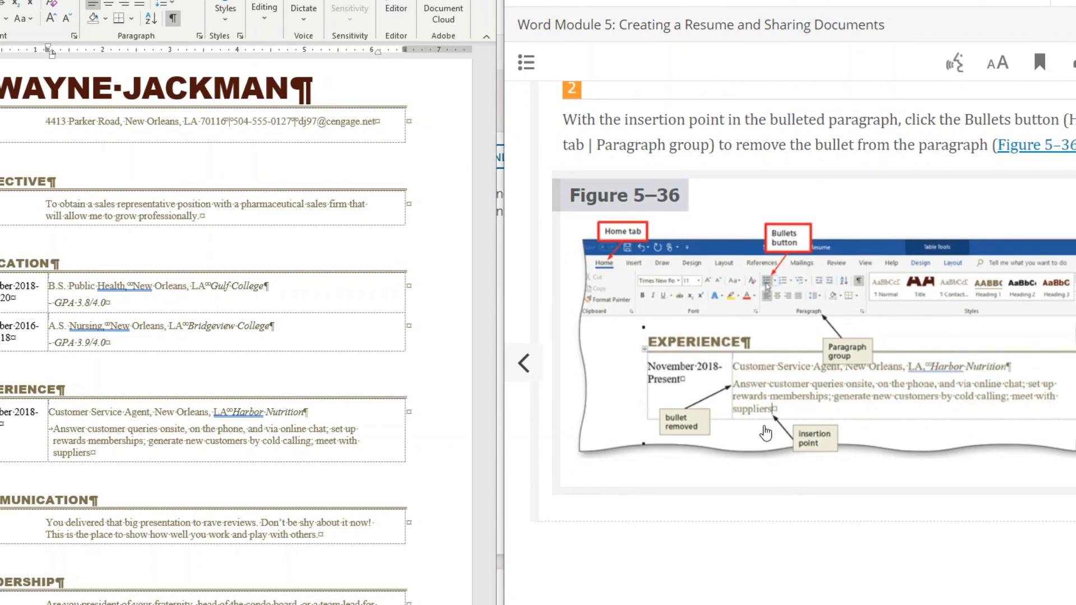
pyautogui.scroll(4, 773, 361)
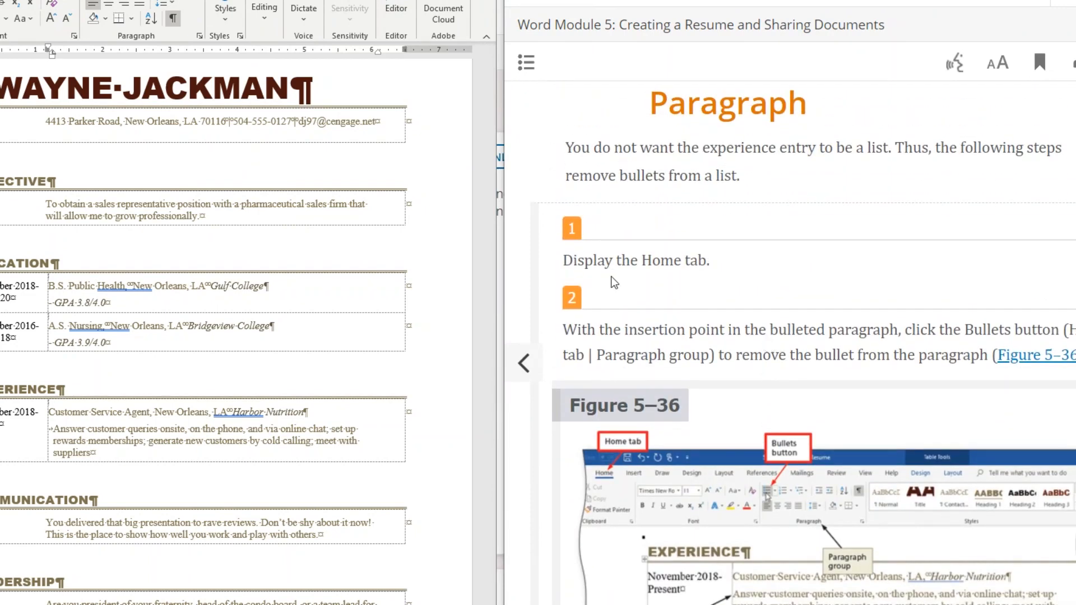
# - Remove the bullet from the job summary paragraph in the Experience section, as shown in Figure 5-36
pyautogui.scroll(1, 641, 283)
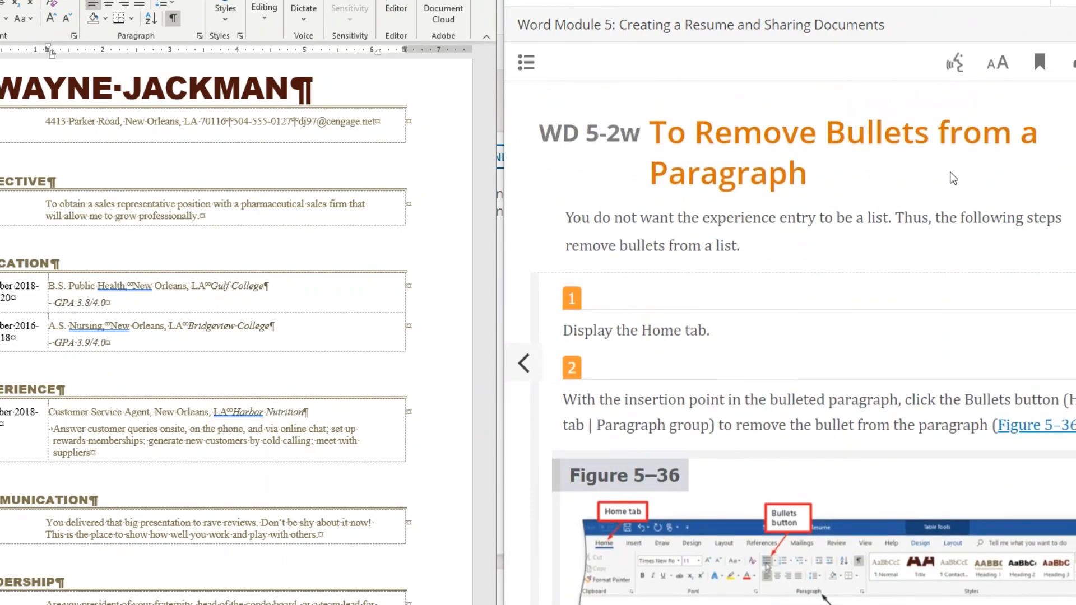
pyautogui.scroll(-2, 790, 310)
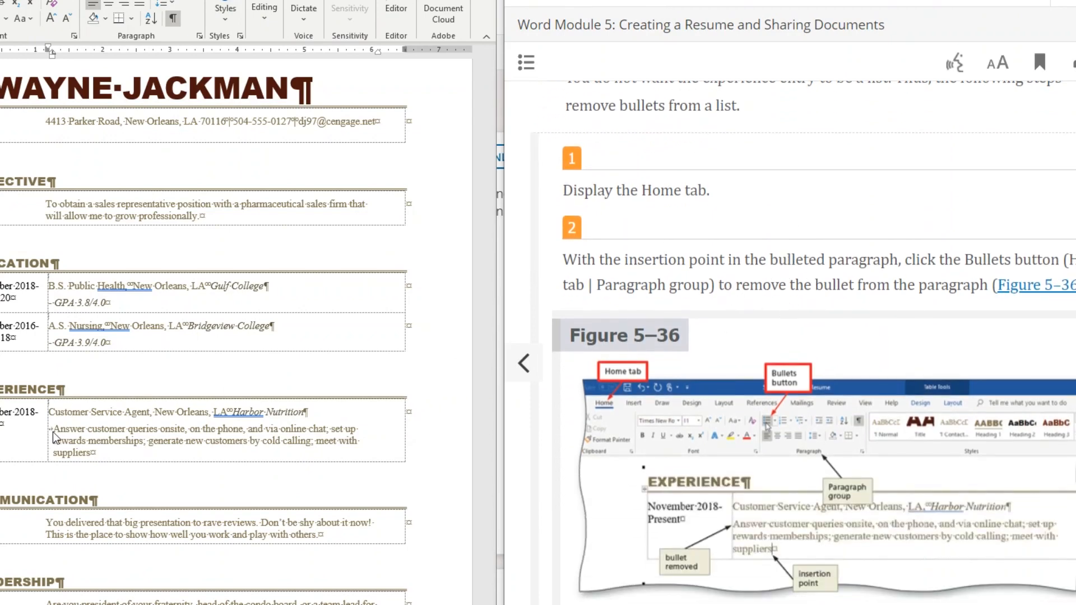
pyautogui.click(90, 450)
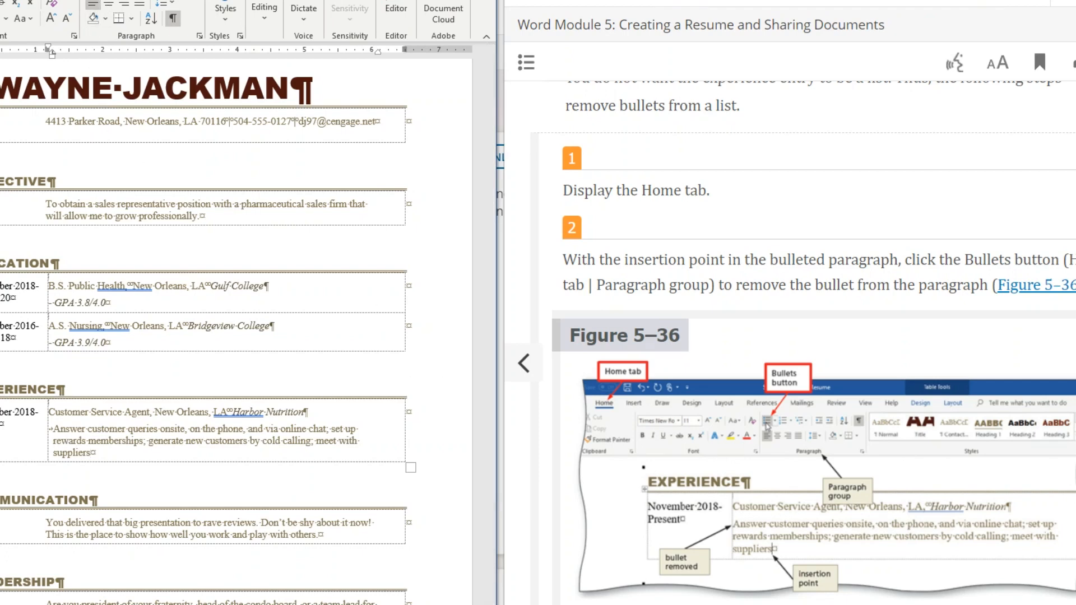
pyautogui.click(93, 0)
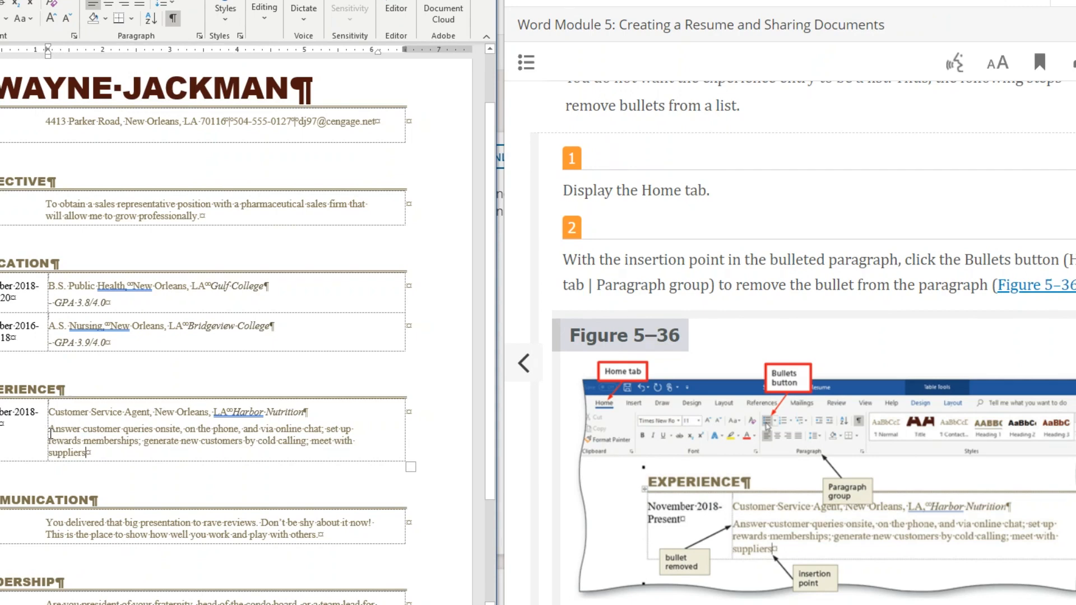
pyautogui.scroll(-1, 903, 452)
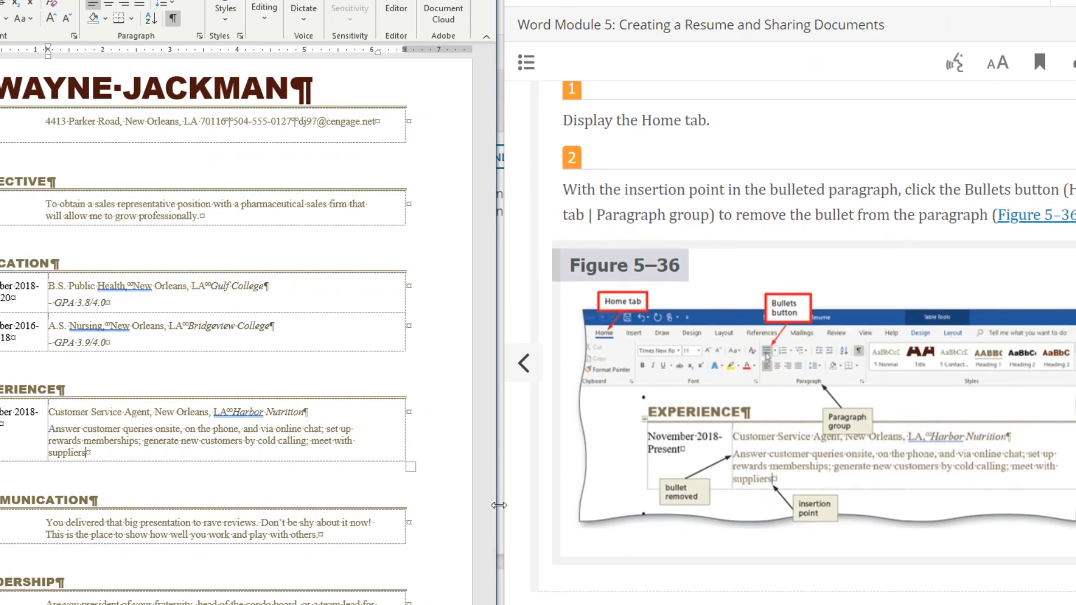
pyautogui.click(96, 454)
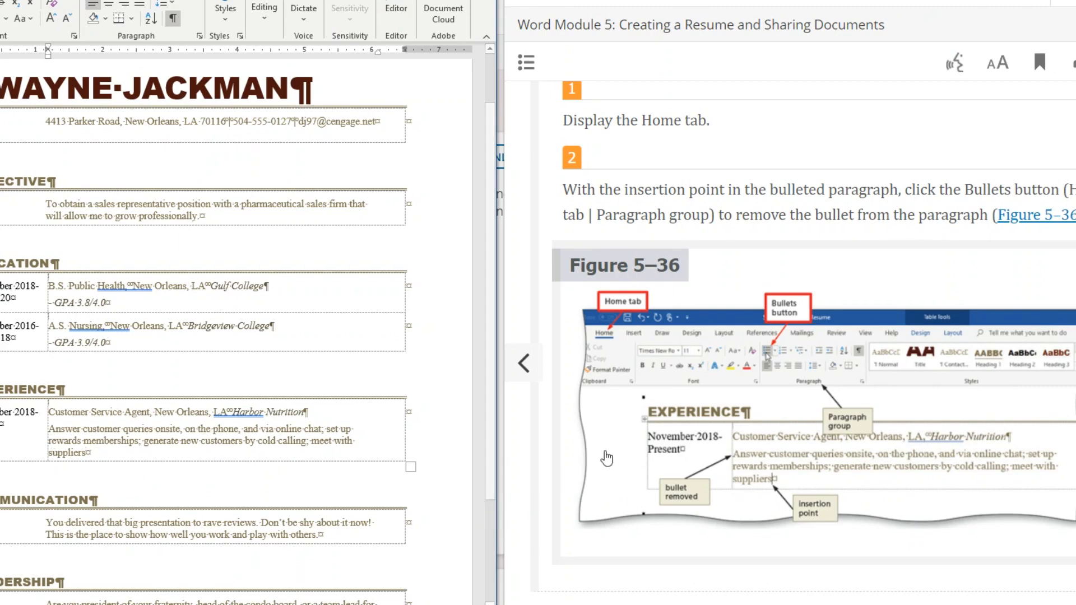
# - Advance MindTap to the section on resizing table columns and read its steps for the Education and Experience date columns
pyautogui.scroll(-2, 789, 381)
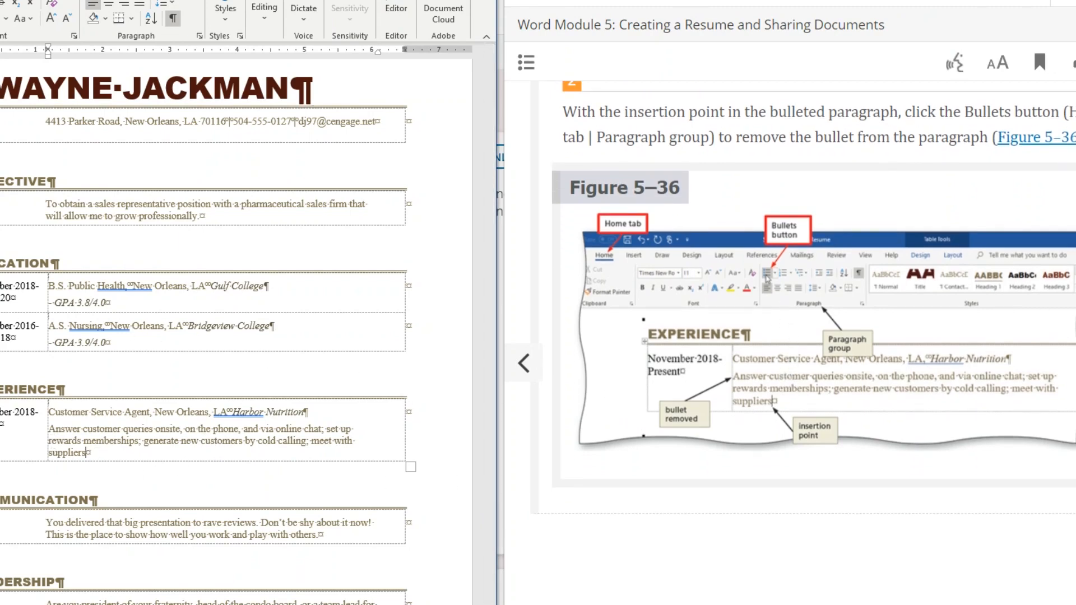
pyautogui.scroll(-10, 904, 352)
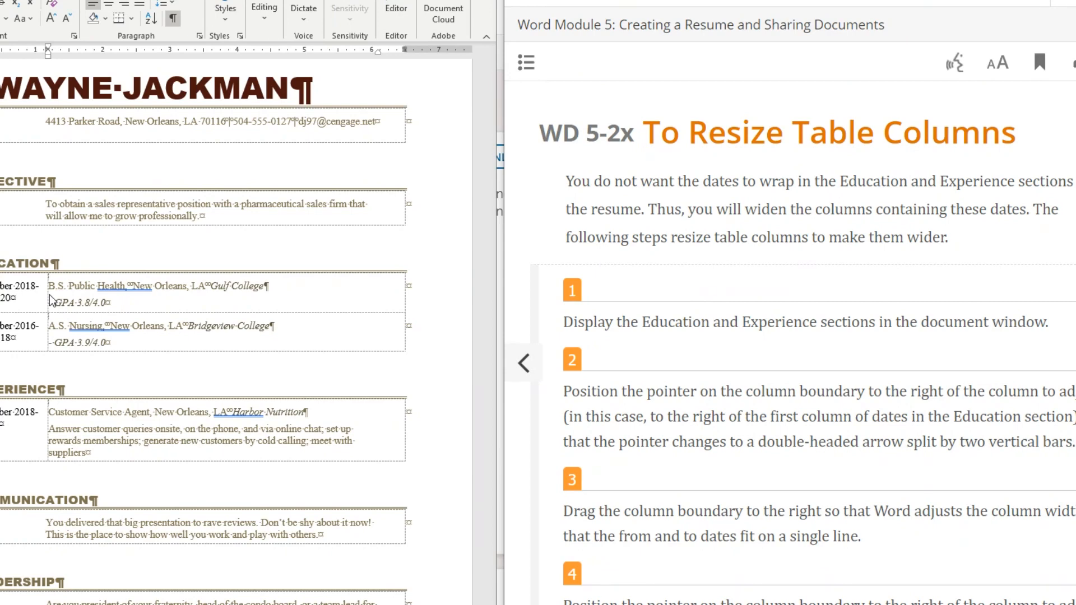
pyautogui.scroll(-4, 723, 415)
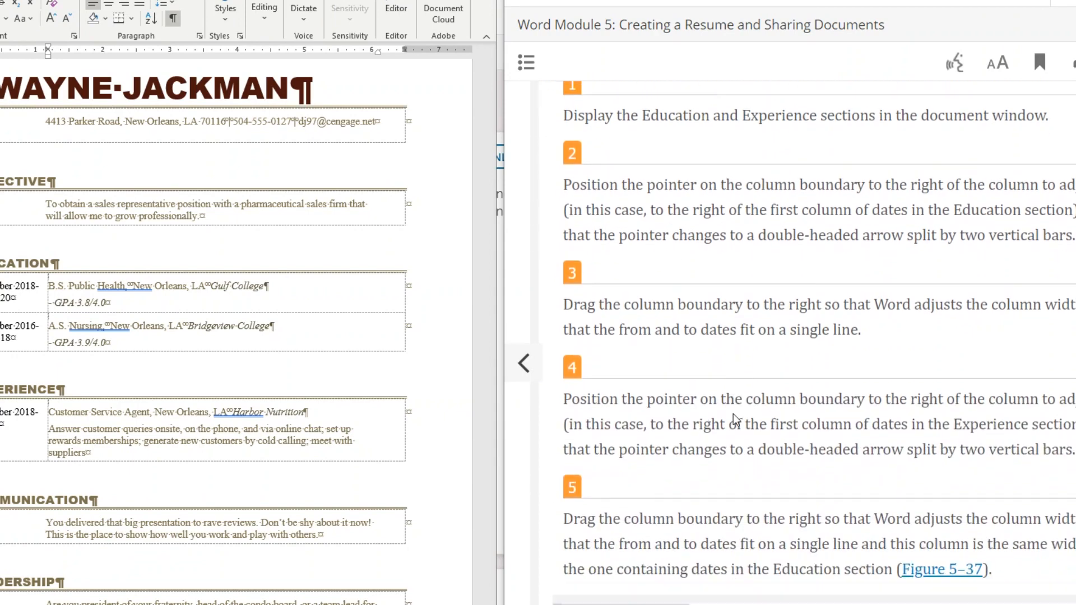
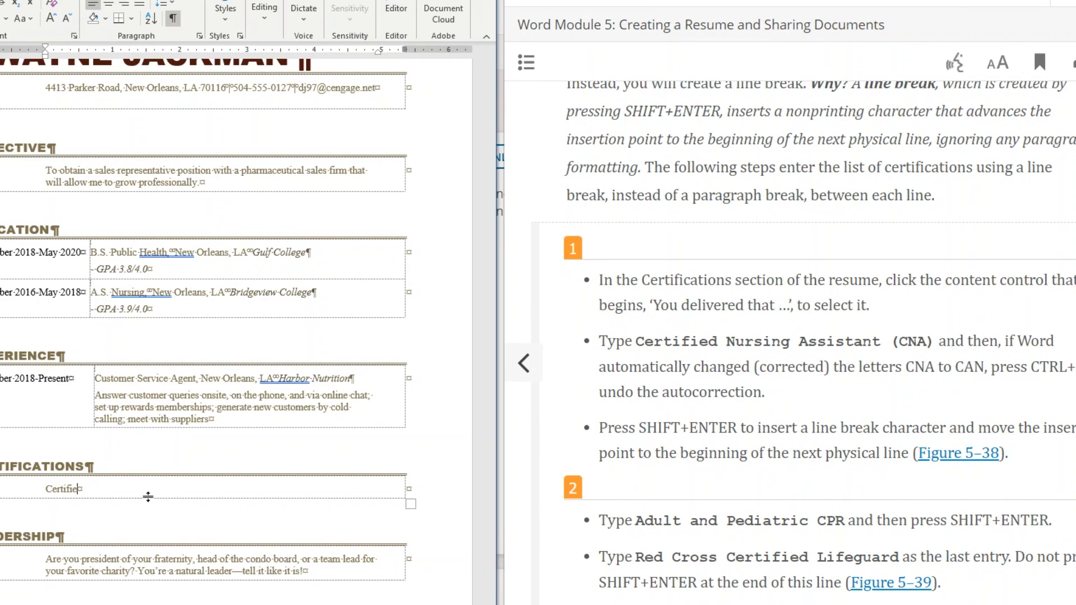
# - Complete the first Certifications entry as "Certified Nursing Assistant (CNA)", correcting the autocorrected abbreviation to CNA
pyautogui.write('Assistant (CAN)')
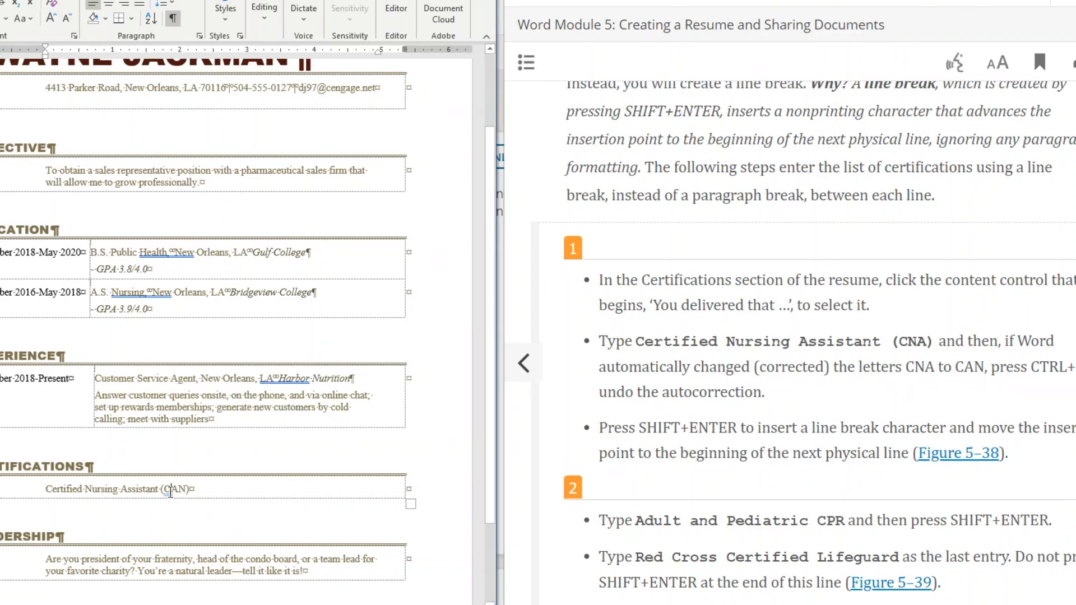
pyautogui.click(164, 489)
pyautogui.press('Delete')
pyautogui.press('Delete')
pyautogui.press('Delete')
pyautogui.write('CN')
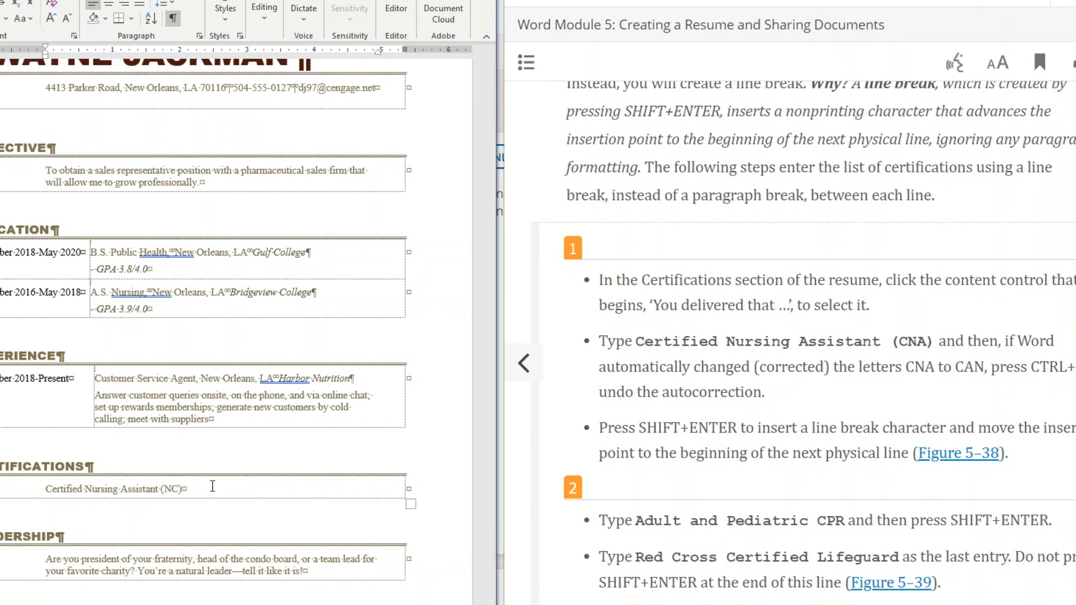
pyautogui.press('BackSpace')
pyautogui.press('BackSpace')
pyautogui.write('CNA')
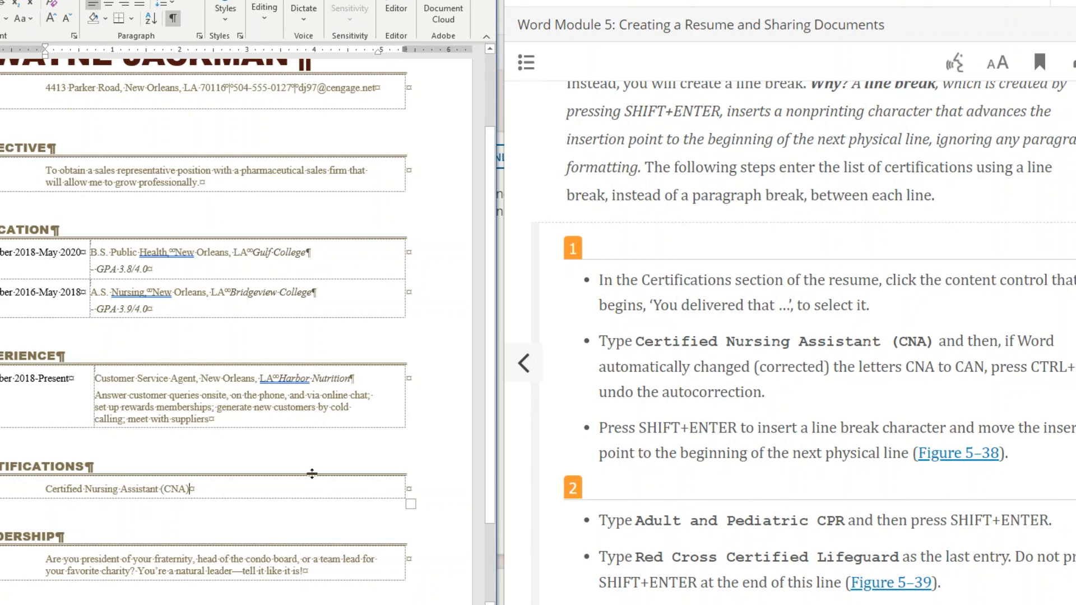
# - Add "Adult and Pediatric CPR" and "Red Cross Certified Lifeguard" below the first certification, separating the entries with line breaks
pyautogui.hotkey('shift', 'Return')
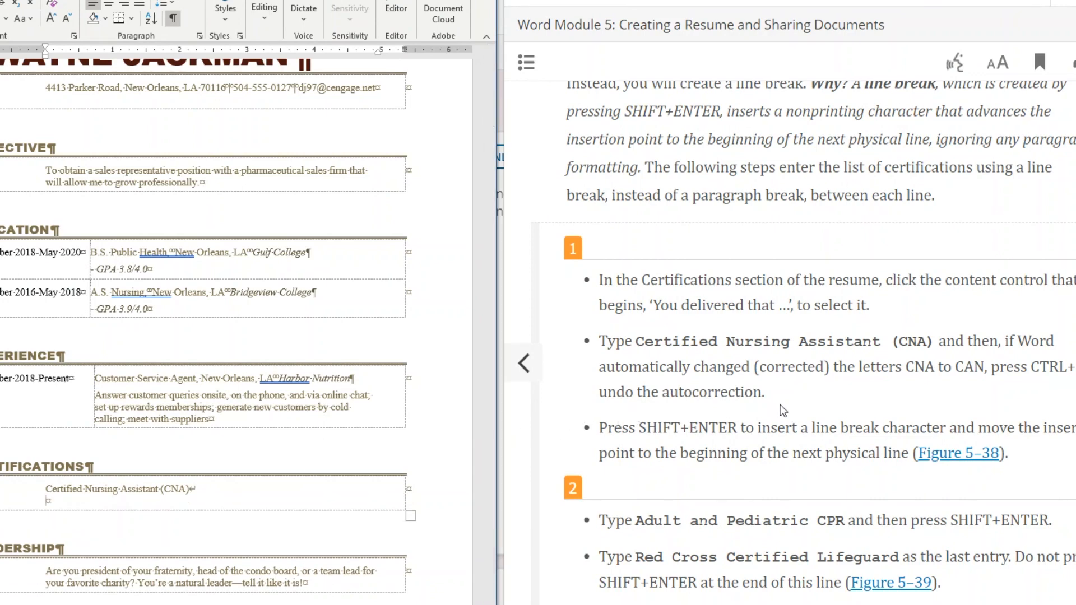
pyautogui.scroll(-1, 790, 420)
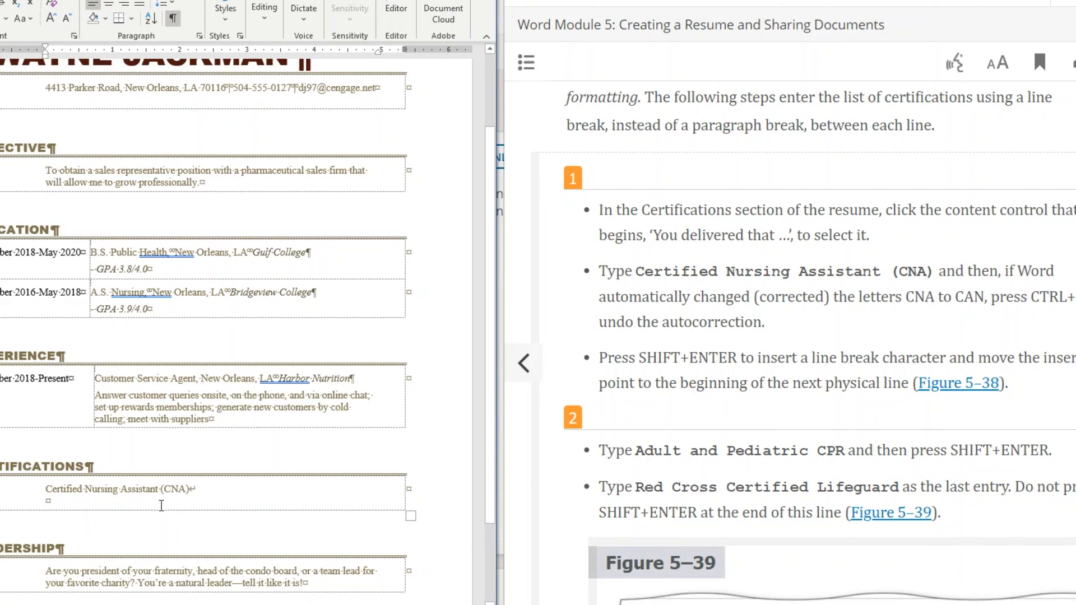
pyautogui.write('A')
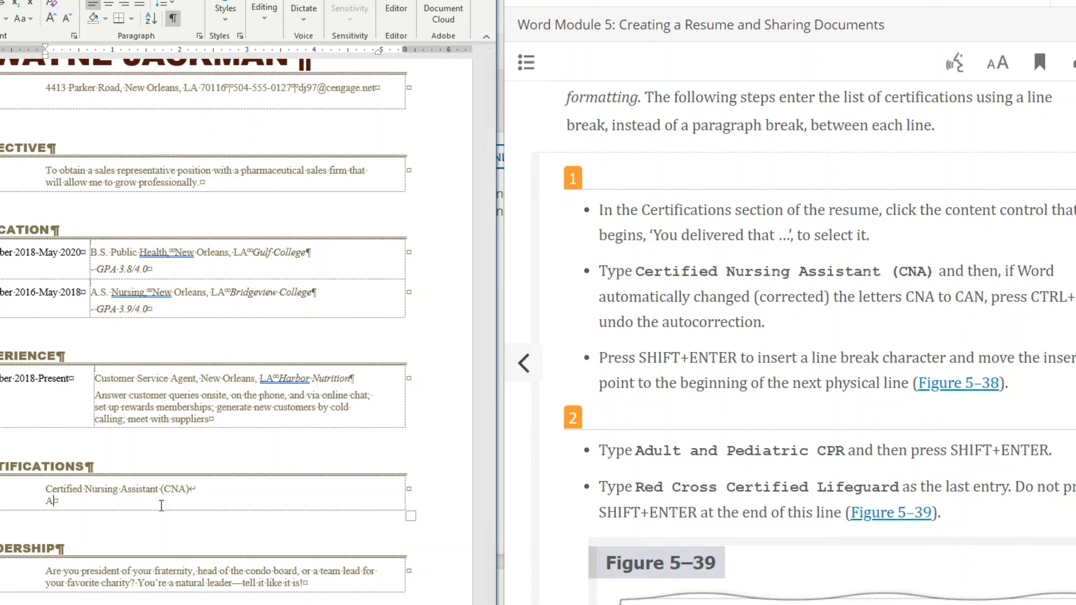
pyautogui.write('dult and Pediatric CPR')
pyautogui.hotkey('shift', 'Return')
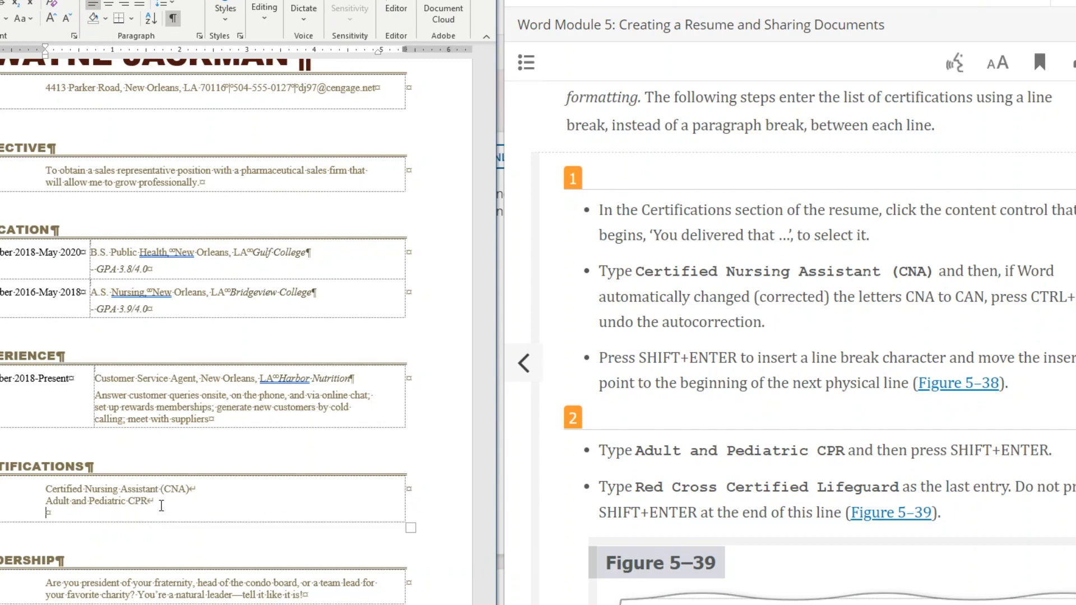
pyautogui.write('Red Cross Certified L')
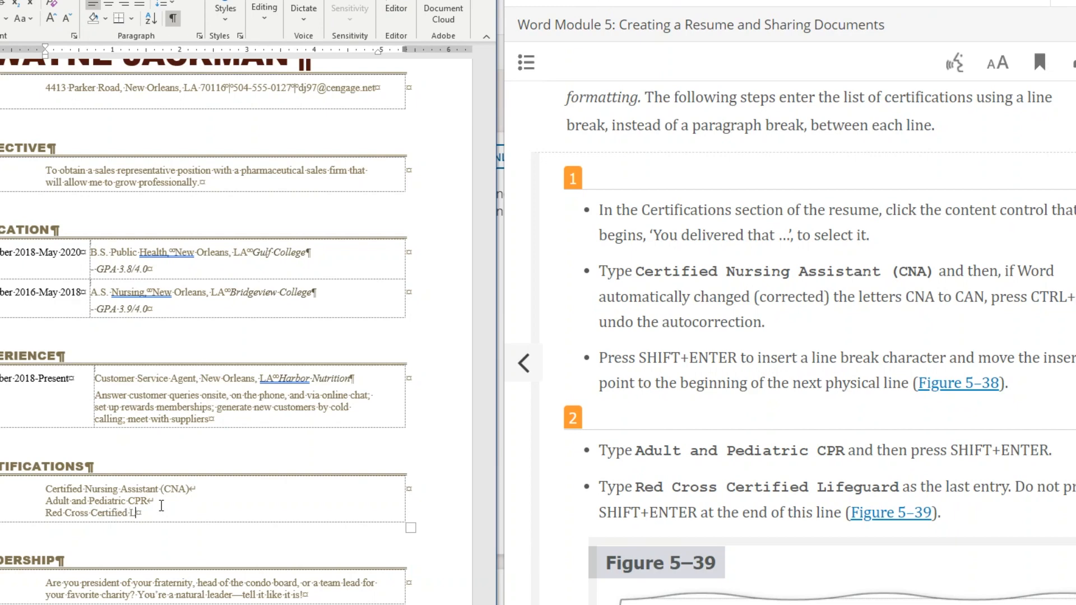
pyautogui.write('ifeguard')
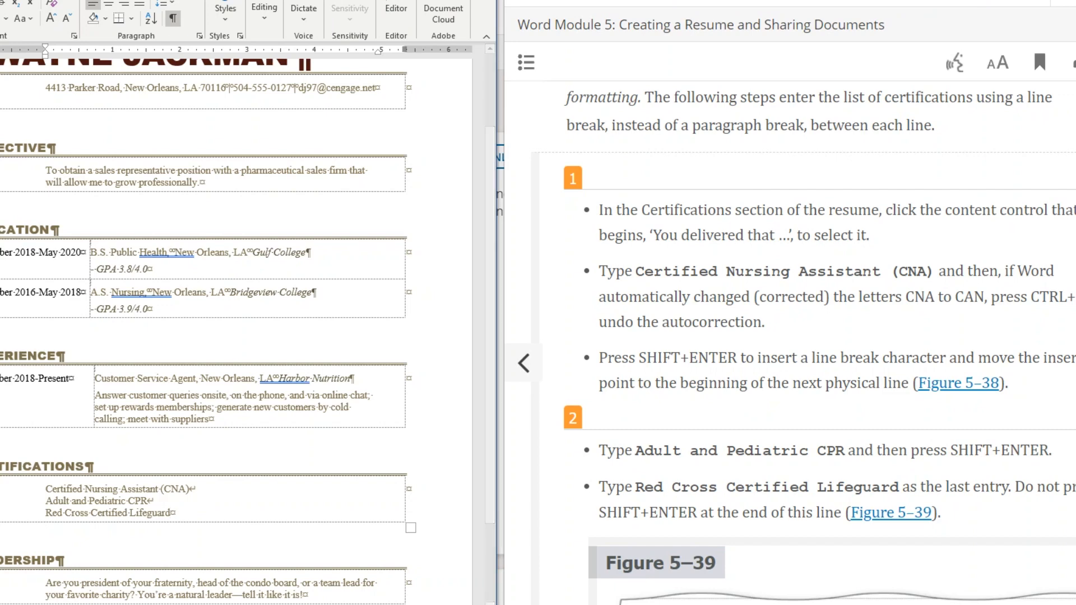
# - Check Figure 5-39, then advance MindTap to the section on entering text in content controls and read it with Figure 5-40
pyautogui.scroll(-3, 788, 465)
pyautogui.scroll(-2, 791, 466)
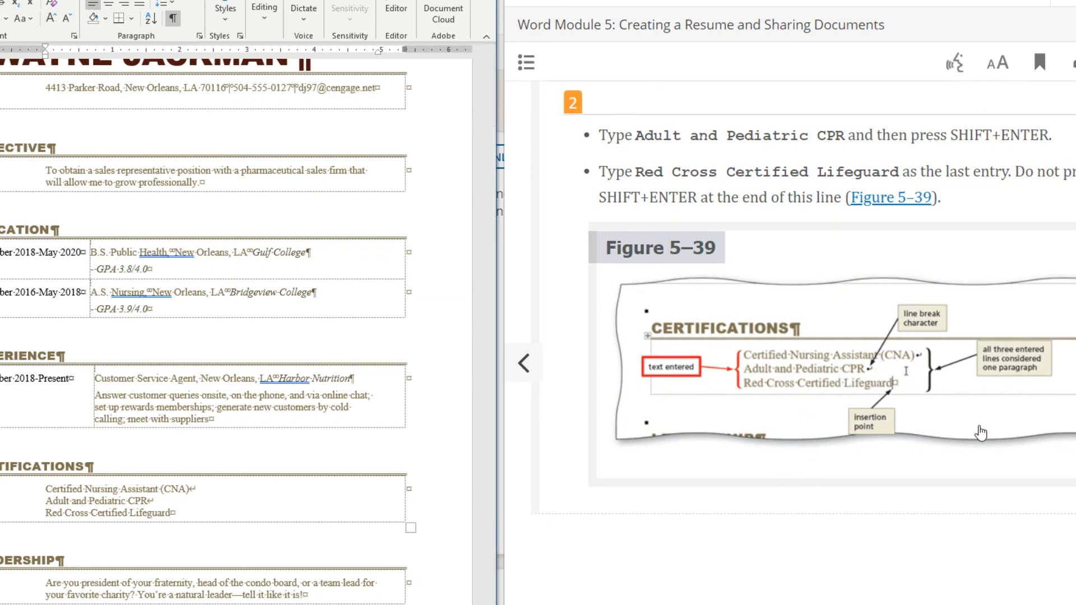
pyautogui.click(1075, 363)
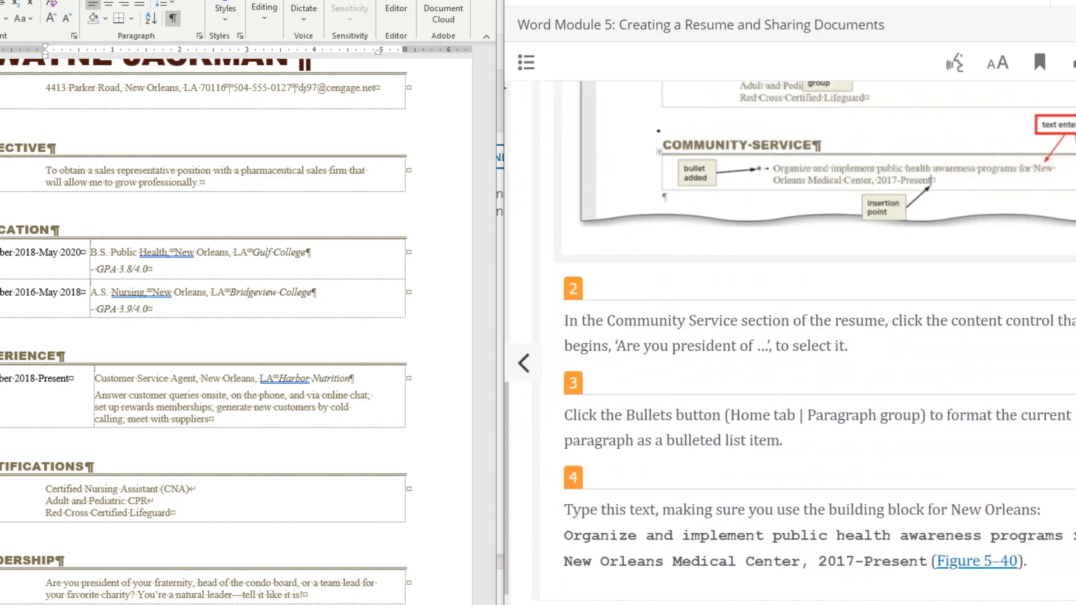
pyautogui.click(1072, 357)
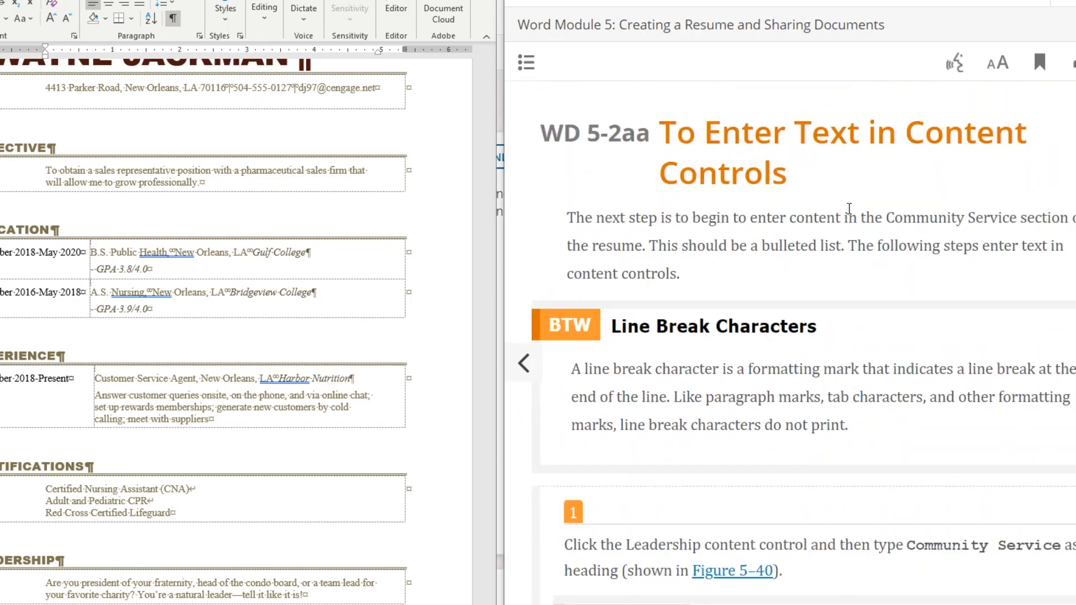
pyautogui.scroll(-3, 849, 209)
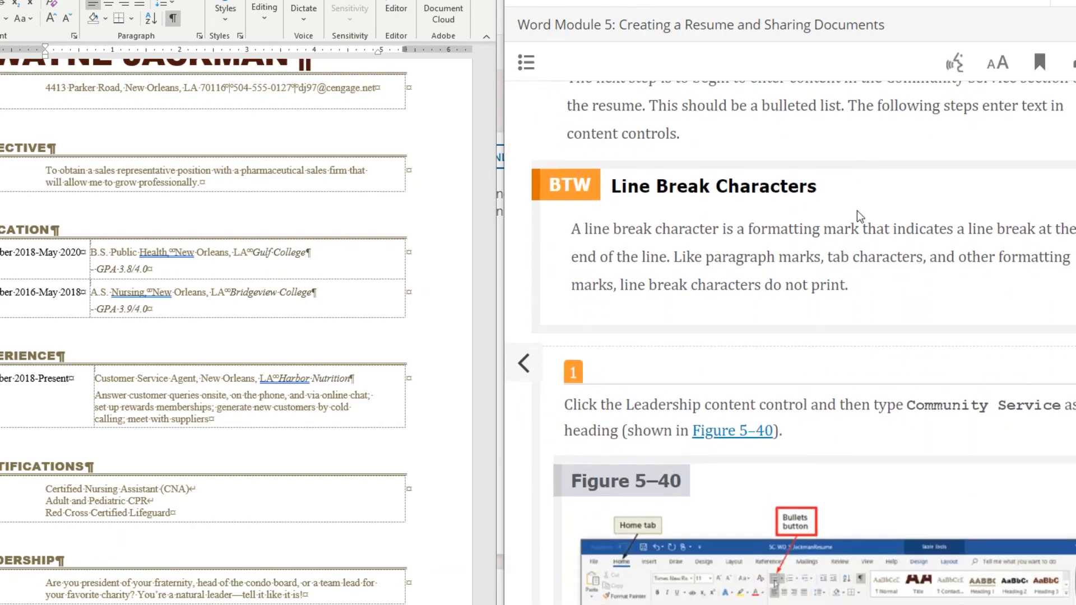
pyautogui.scroll(-3, 861, 216)
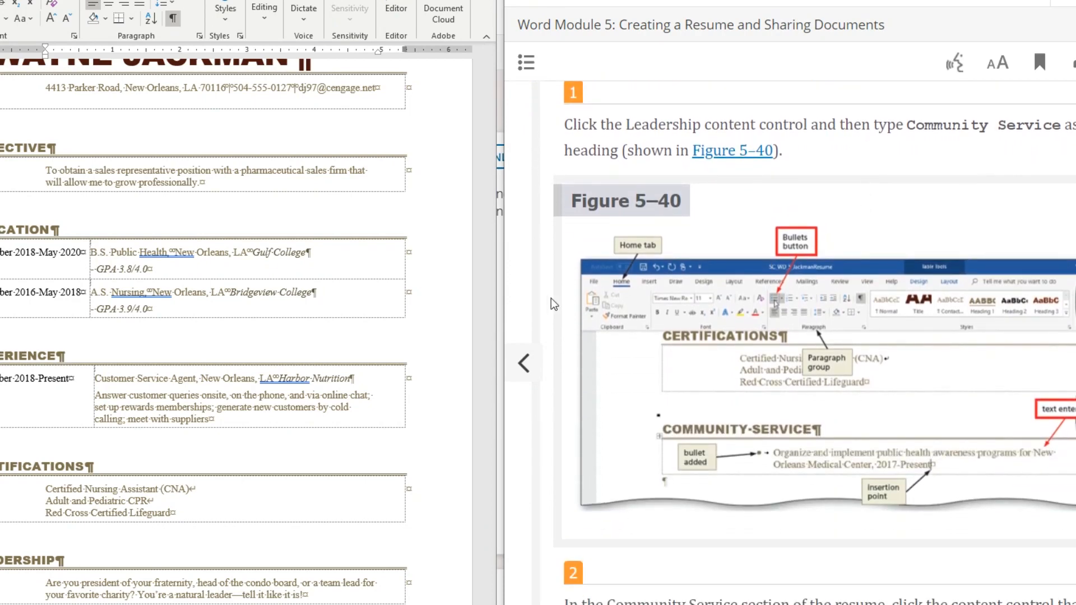
# - Replace the Leadership heading with "Community Service"
pyautogui.scroll(-3, 55, 530)
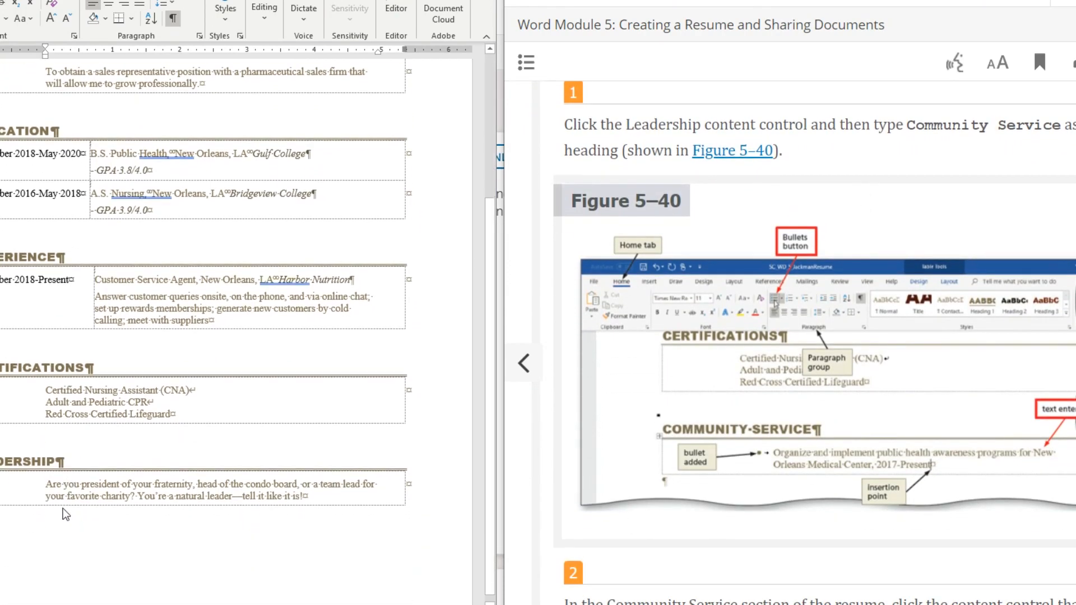
pyautogui.click(13, 460)
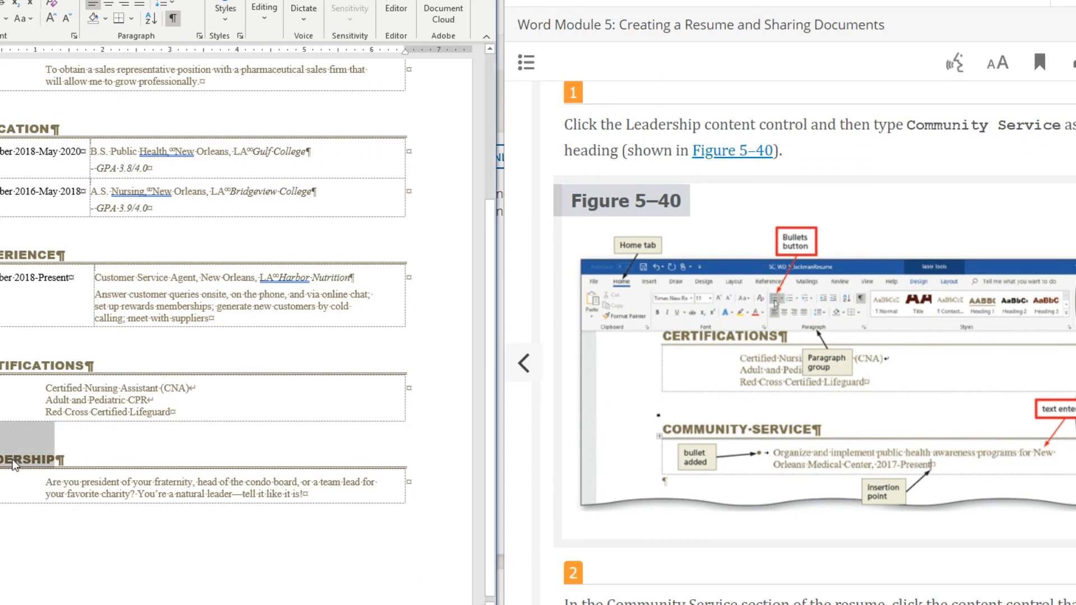
pyautogui.write('Communi')
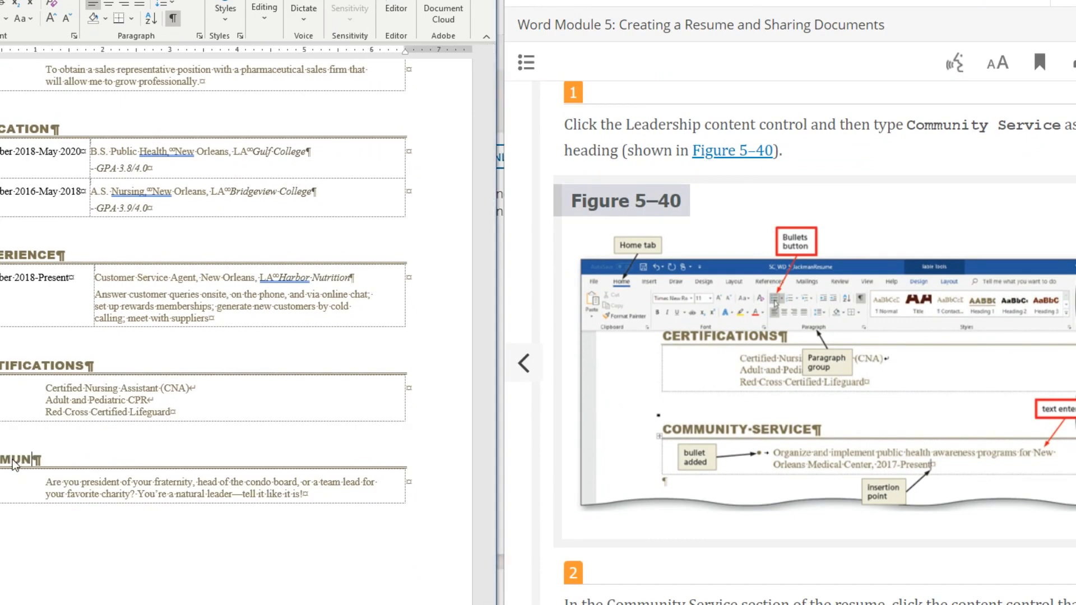
pyautogui.write('ty Service')
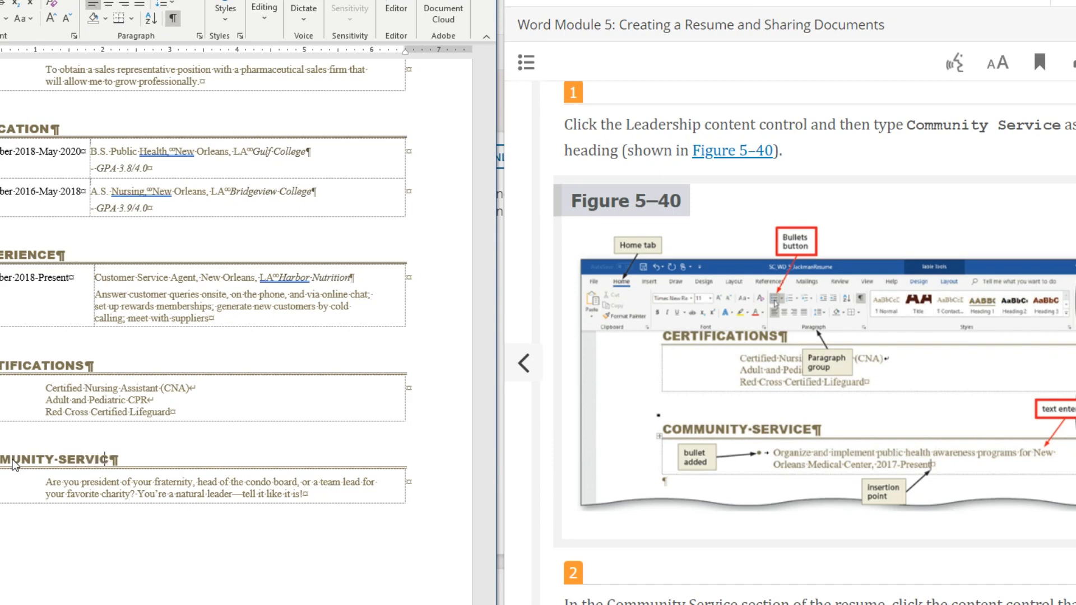
# - Format the placeholder paragraph beginning "Are you president of" under Community Service as a bulleted list item
pyautogui.scroll(-6, 762, 521)
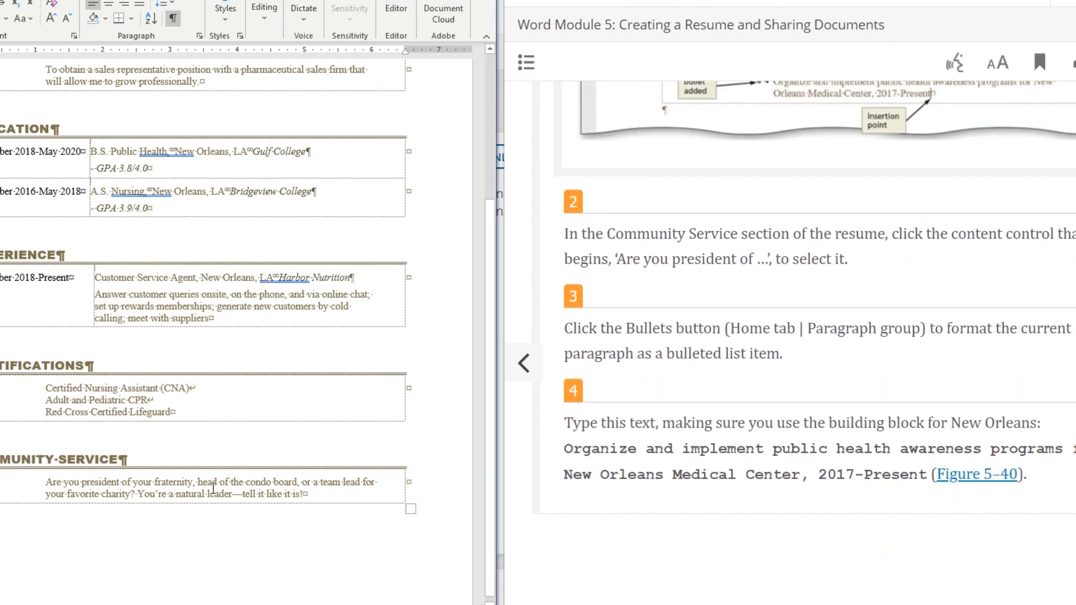
pyautogui.click(163, 486)
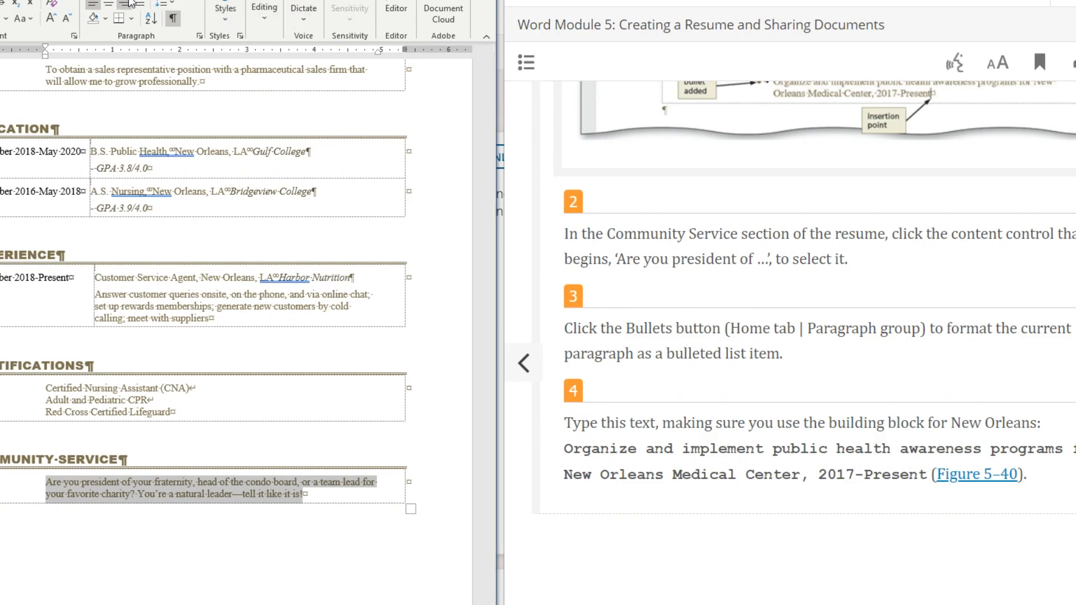
pyautogui.click(93, 0)
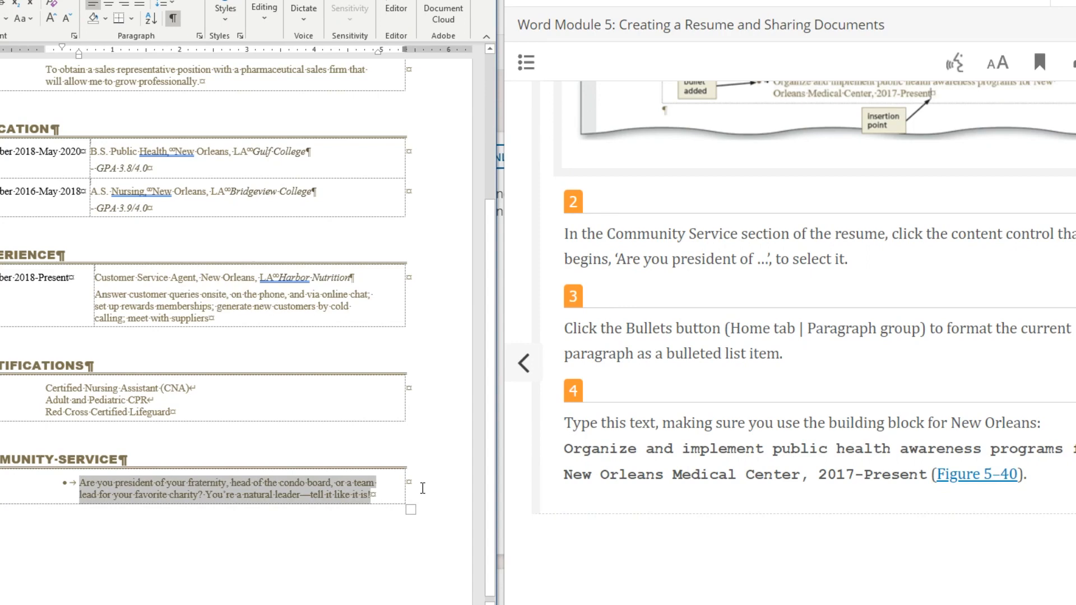
# - Enter "Organize and implement public health awareness programs for New Orleans Medical Center, 2017-Present" as the Community Service bullet, using the New Orleans building block
pyautogui.write('Organi')
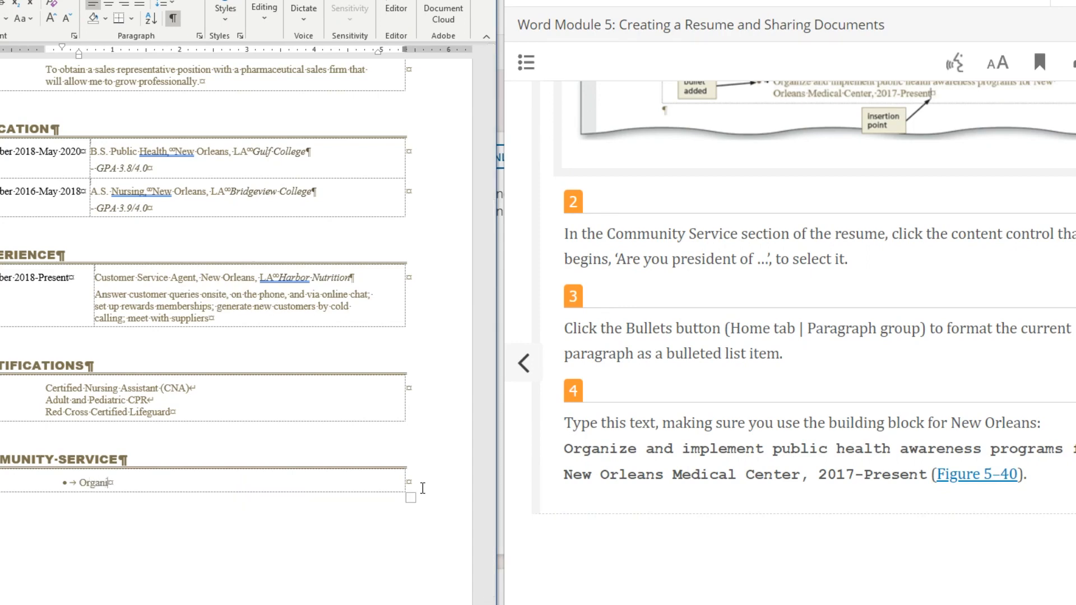
pyautogui.write('ze and implement public heal')
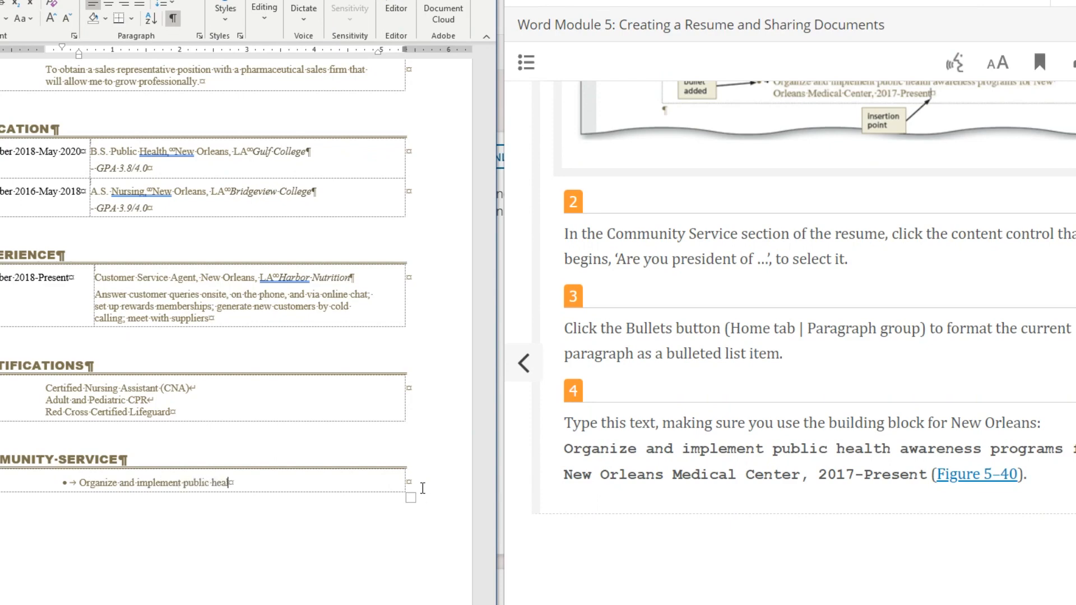
pyautogui.write('th awareness programs for ')
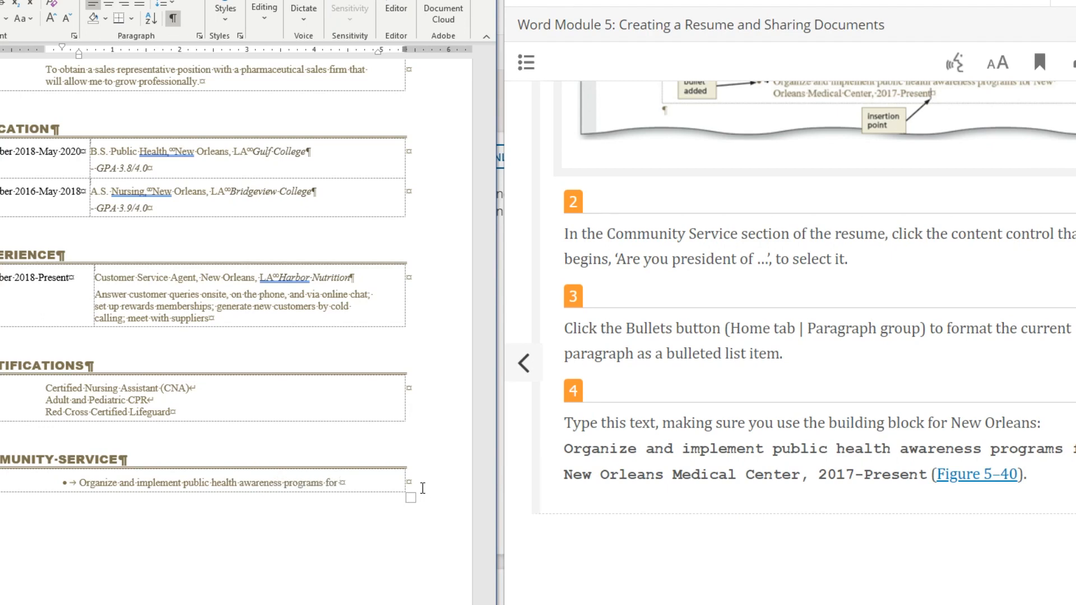
pyautogui.write('no')
pyautogui.press('F3')
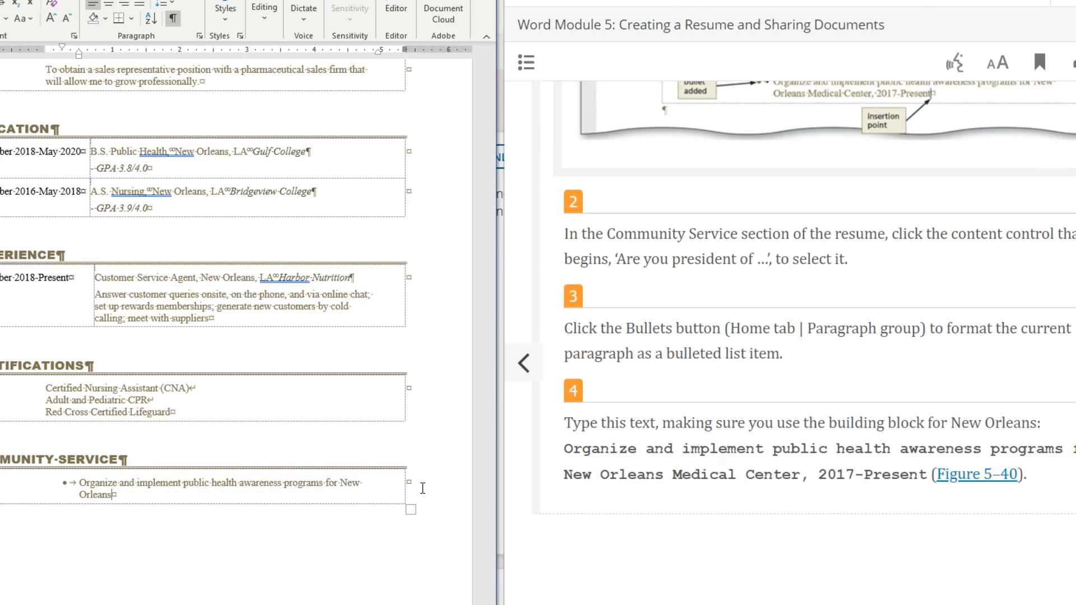
pyautogui.write('Medical Center, 2017-')
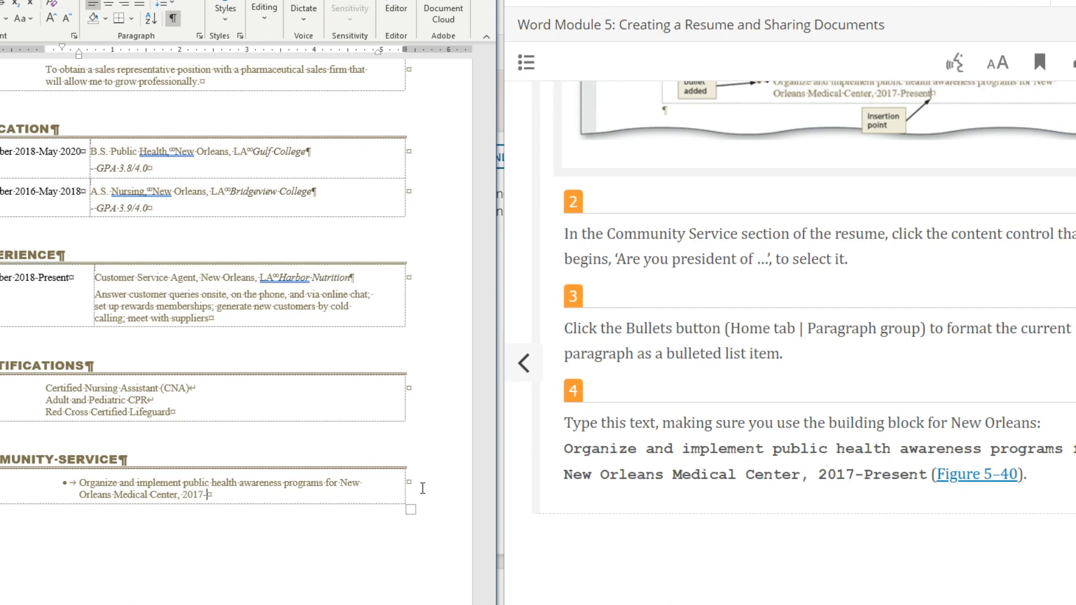
pyautogui.write('Present')
# - Advance MindTap to the section on decreasing a paragraph's indent, and decrease the indent of the Community Service bullet by one level
pyautogui.click(1074, 363)
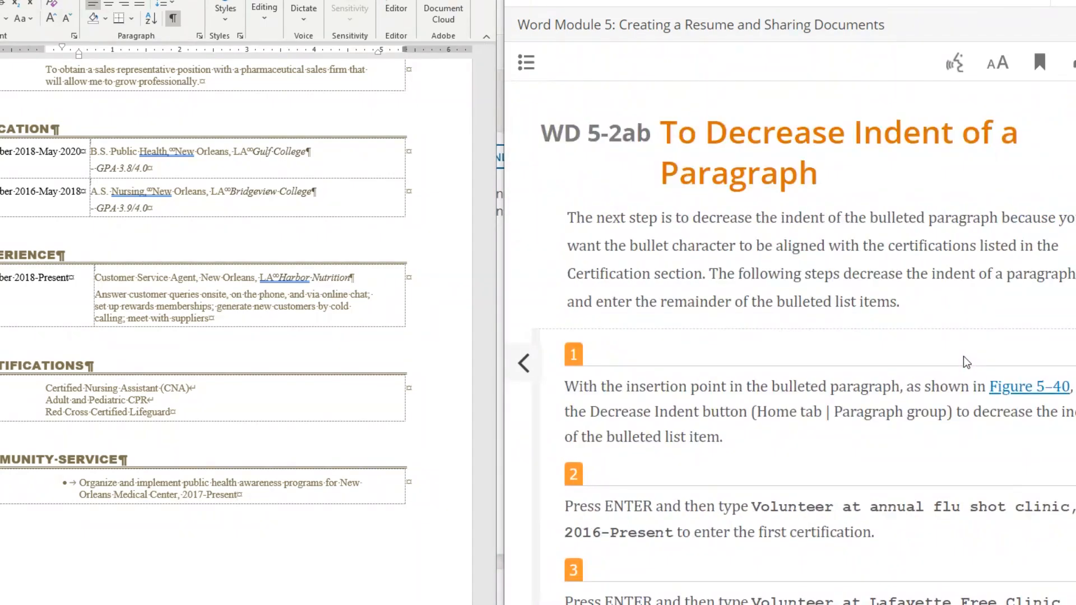
pyautogui.scroll(-2, 963, 355)
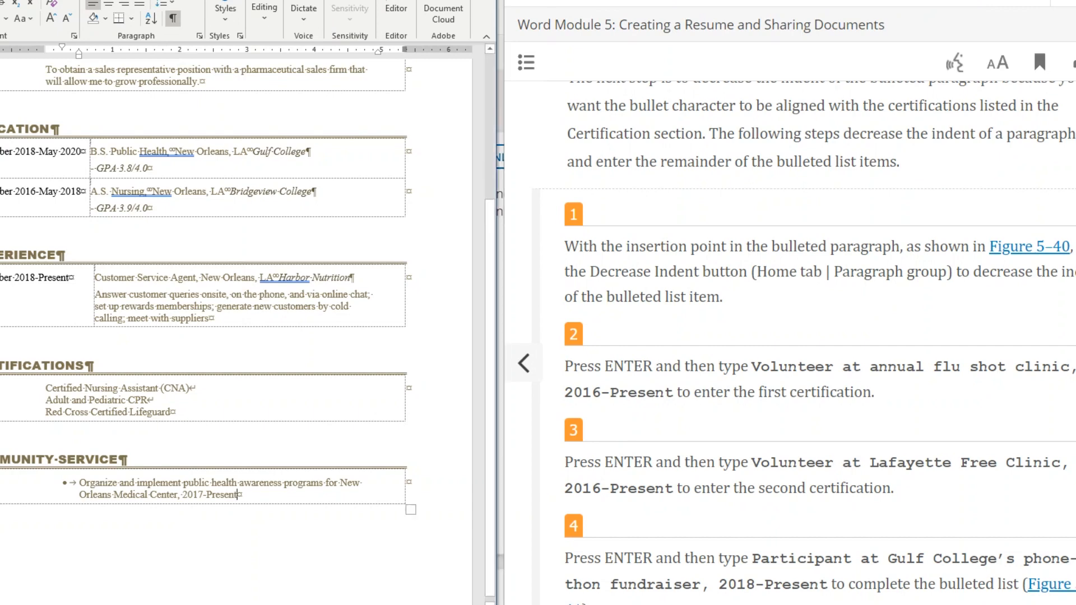
pyautogui.click(174, 0)
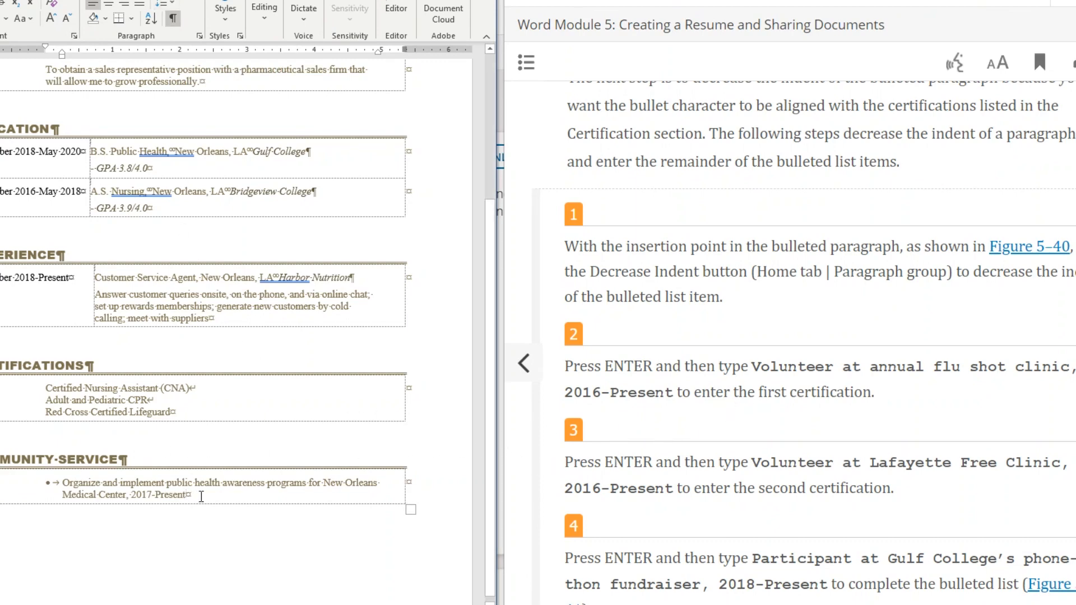
# - Add a second Community Service bullet reading "Volunteer at annual flu shot clinic, 2016-Present"
pyautogui.press('Return')
pyautogui.write('V')
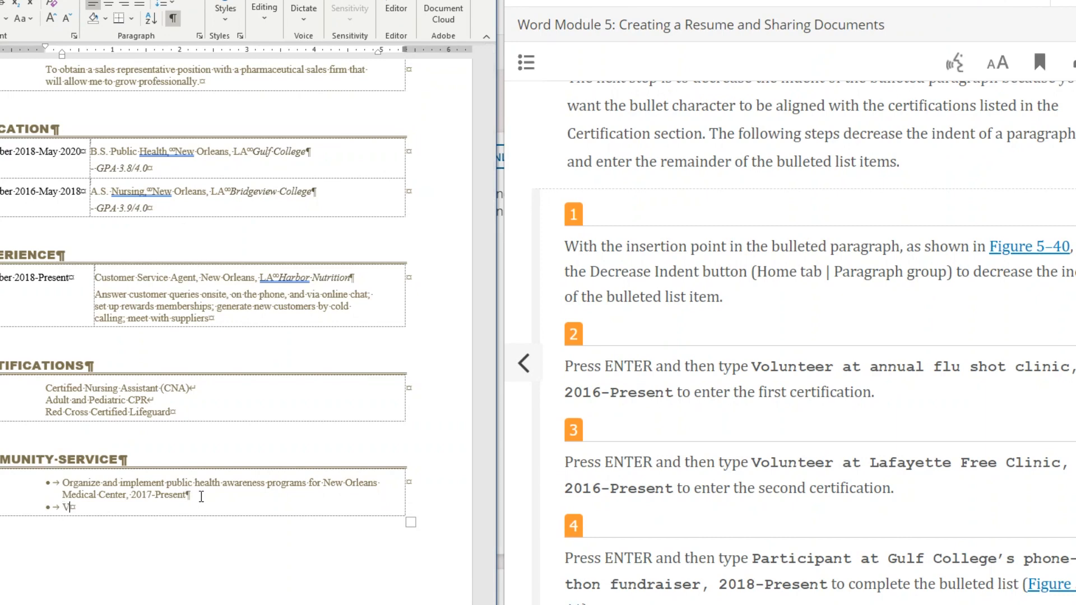
pyautogui.write('olunteer at annual flu shot clinic')
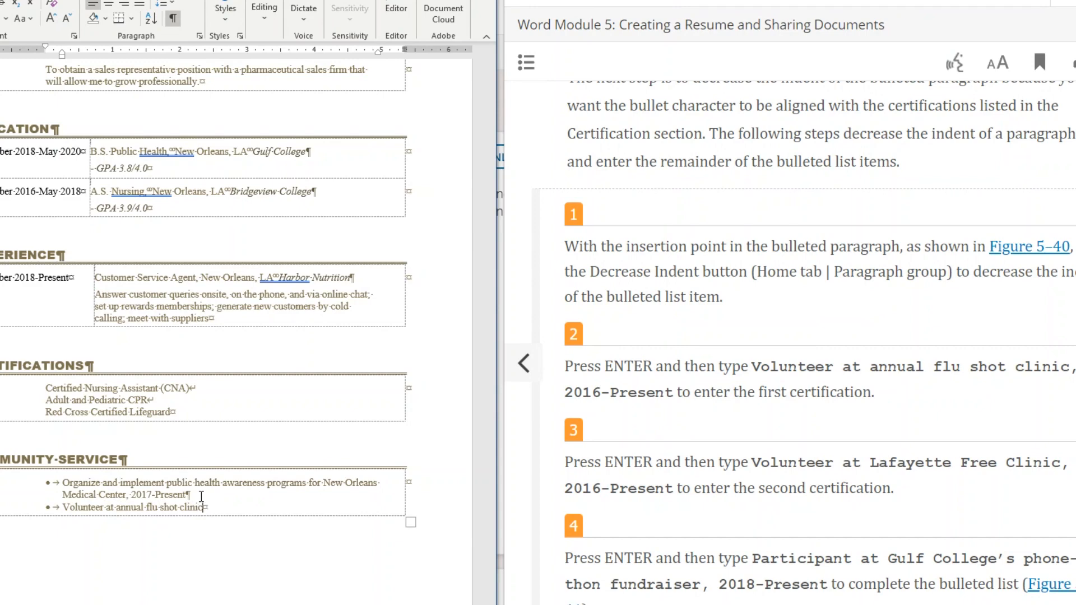
pyautogui.write(', 2016-Present')
# - Add a third Community Service bullet reading "Volunteer at Lafayette Free Clinic, 2016-Present"
pyautogui.press('Return')
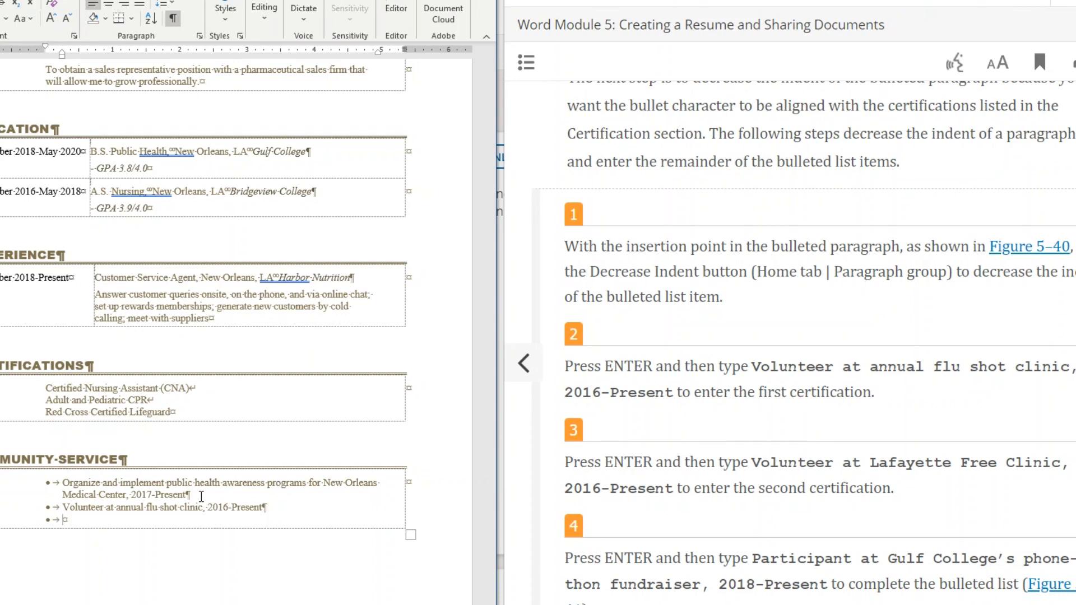
pyautogui.write('Volunteer at Lafayette Frell')
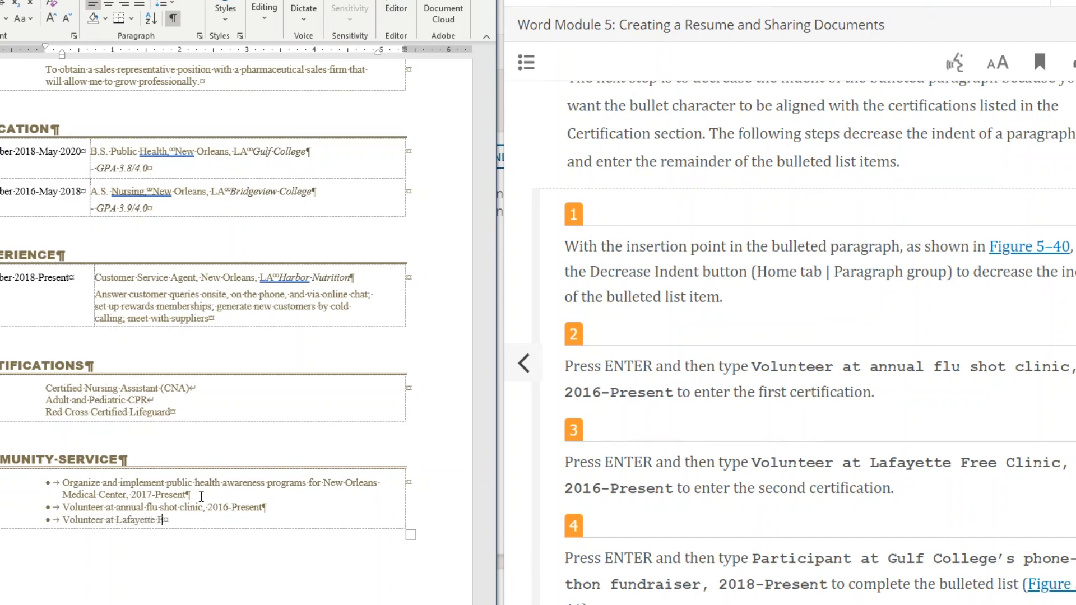
pyautogui.press('BackSpace')
pyautogui.press('BackSpace')
pyautogui.write('e Clinic, 2016-P')
pyautogui.write('resent')
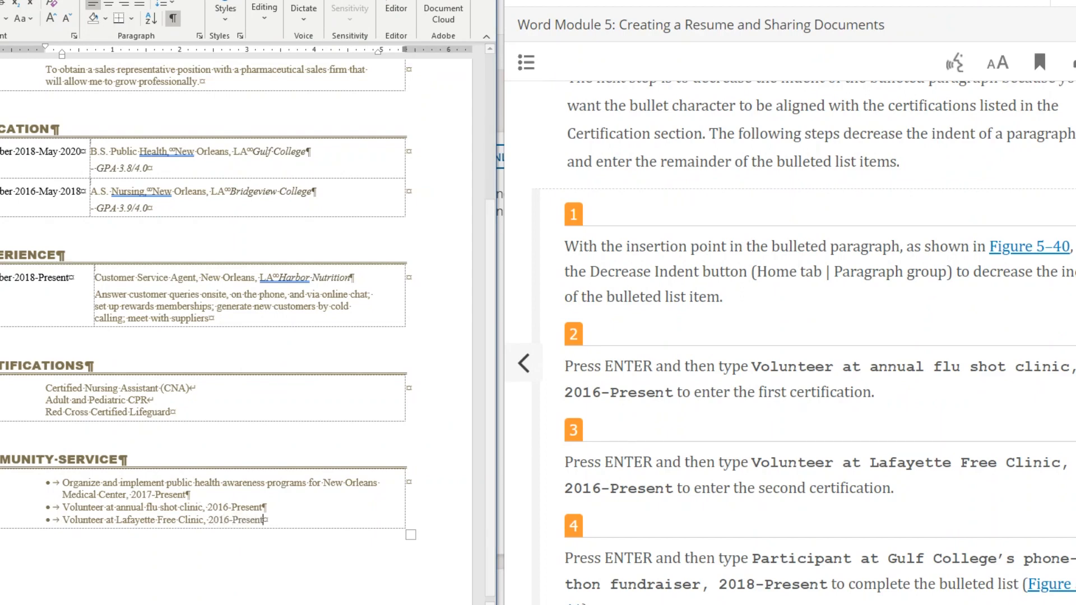
# - Complete the Community Service list with a fourth bullet reading "Partcipant at Gulf College's phon-a-thon fundraiser, 2018-Present"
pyautogui.scroll(-5, 530, 540)
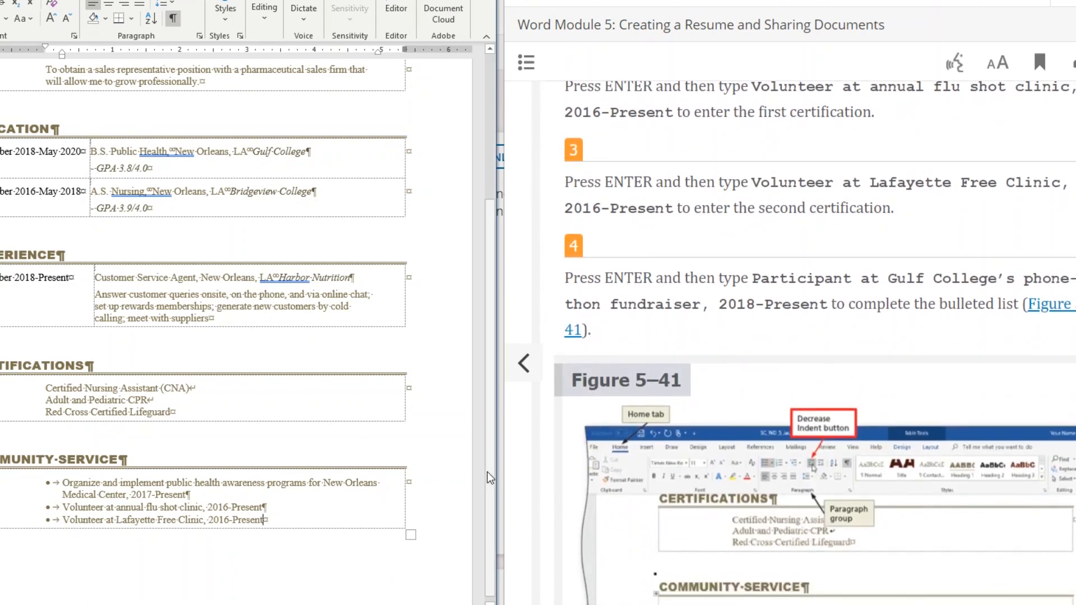
pyautogui.press('Return')
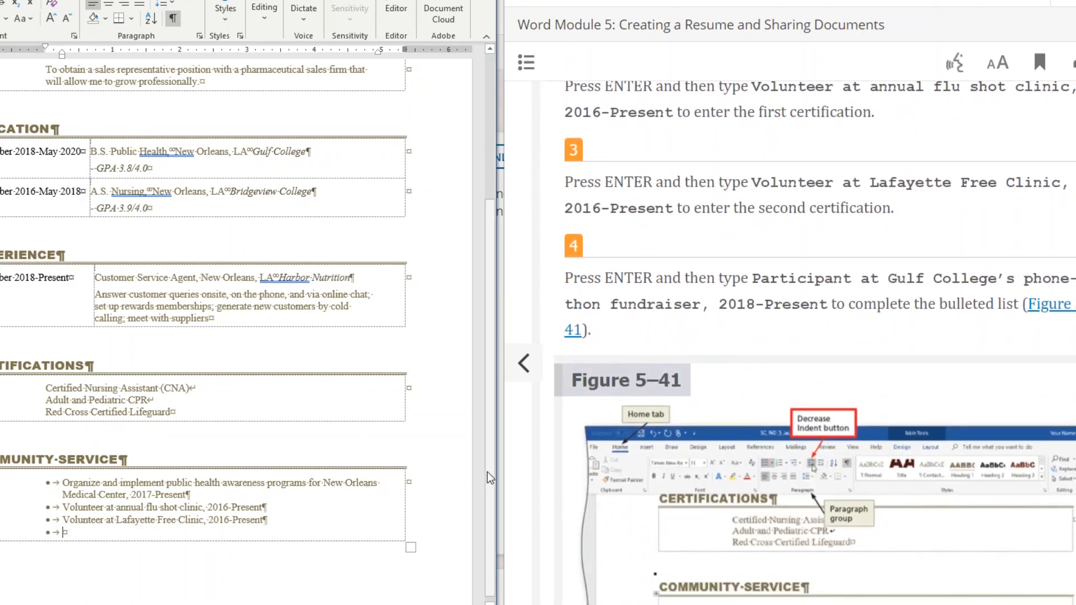
pyautogui.write('Participant at Gulf Col')
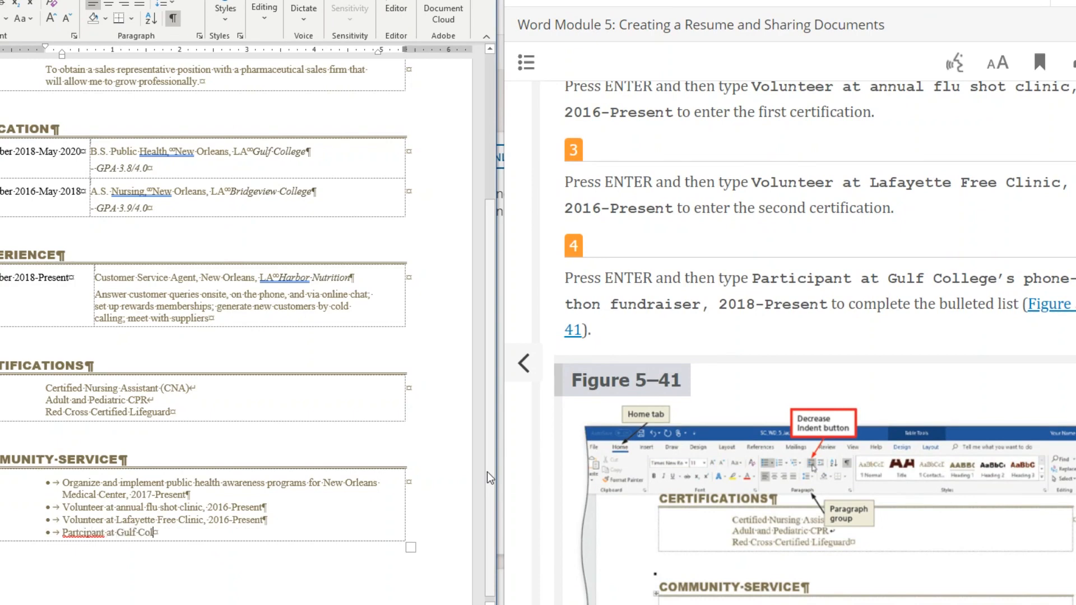
pyautogui.write("lege's phon-a-thon fund")
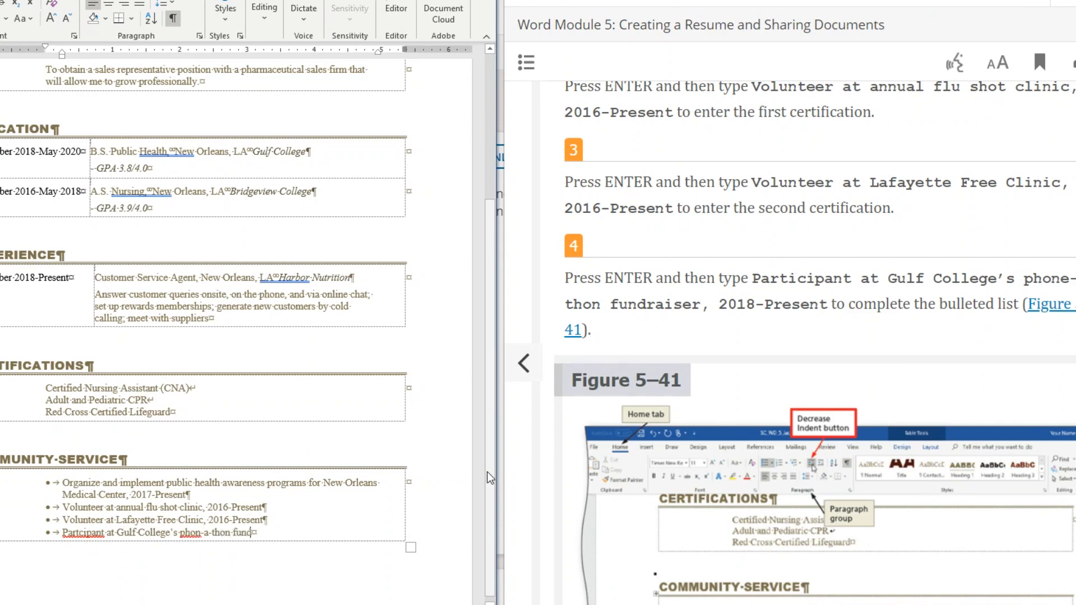
pyautogui.write('raiser, 2018-Present')
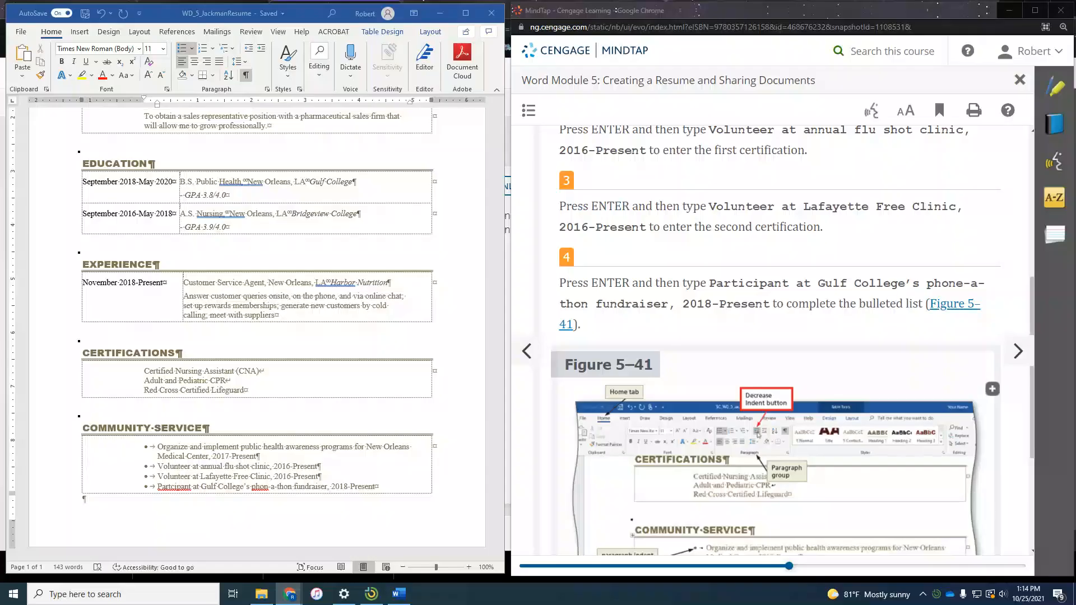
# - Advance MindTap to the section on predefined bullet symbols, and change the bullet character of the whole Community Service list to the square
pyautogui.scroll(-4, 757, 434)
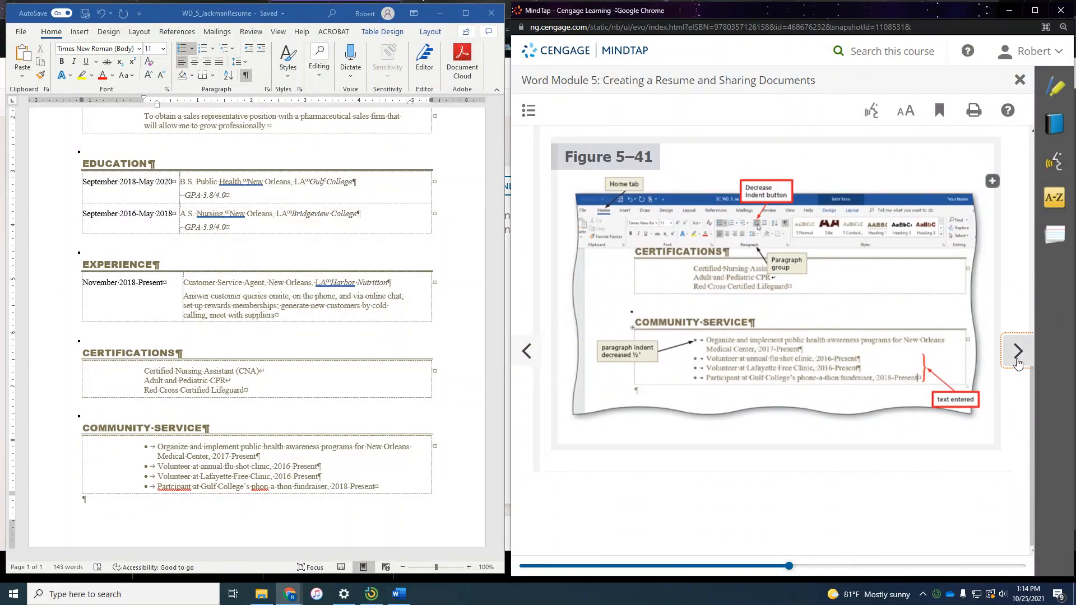
pyautogui.click(1017, 358)
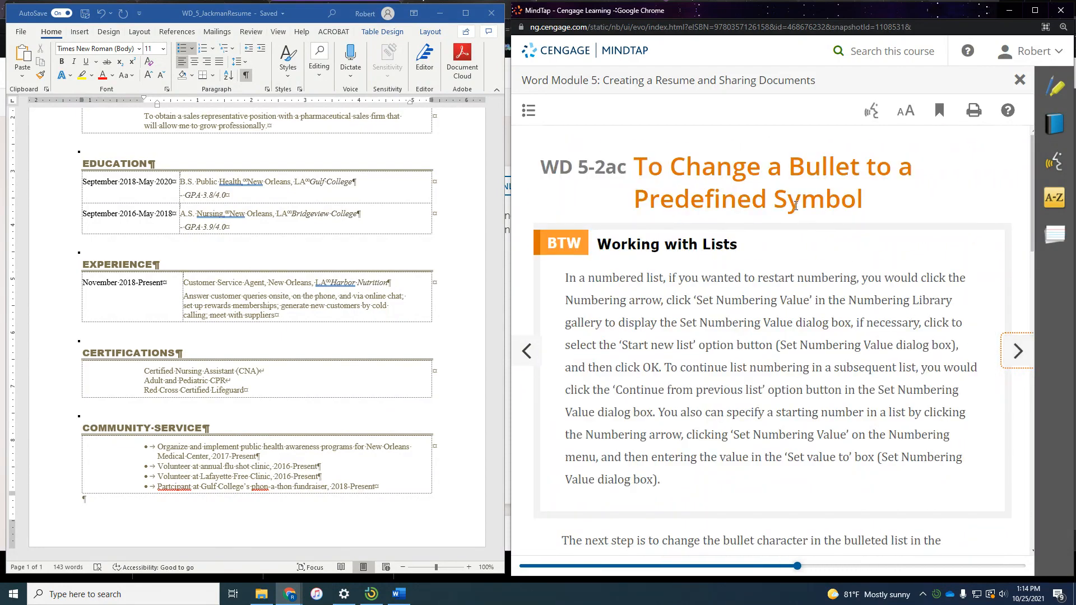
pyautogui.scroll(-5, 763, 238)
pyautogui.scroll(-3, 762, 238)
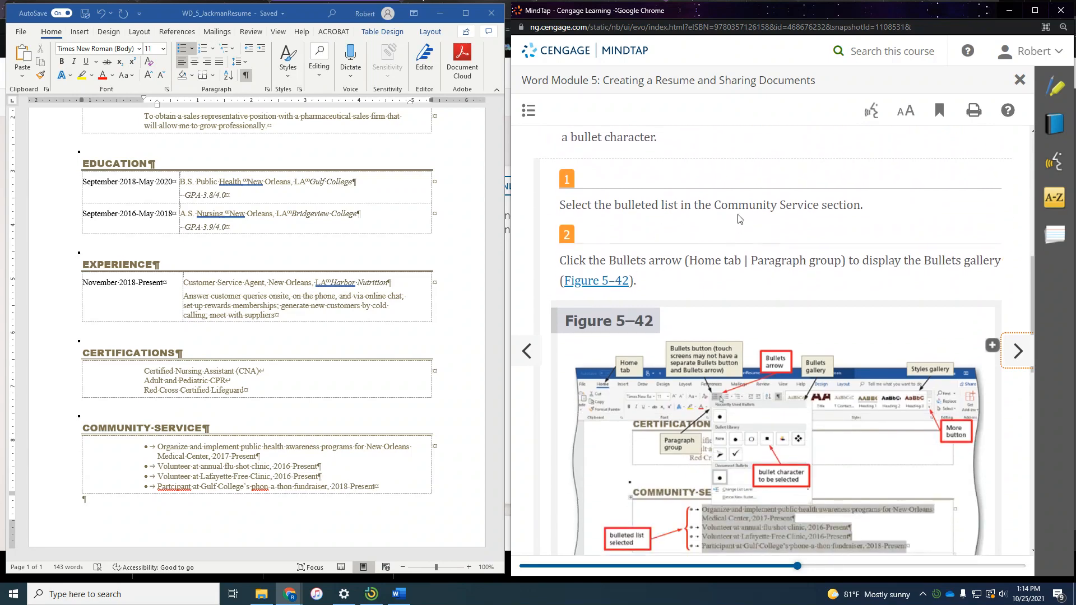
pyautogui.click(210, 451)
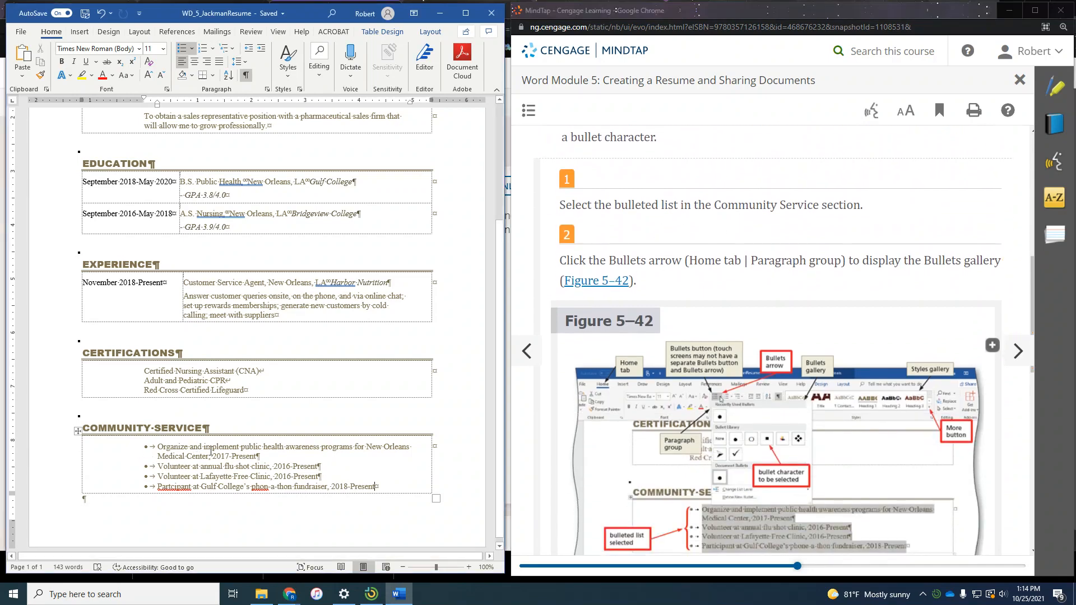
pyautogui.moveTo(159, 445); pyautogui.dragTo(375, 487)
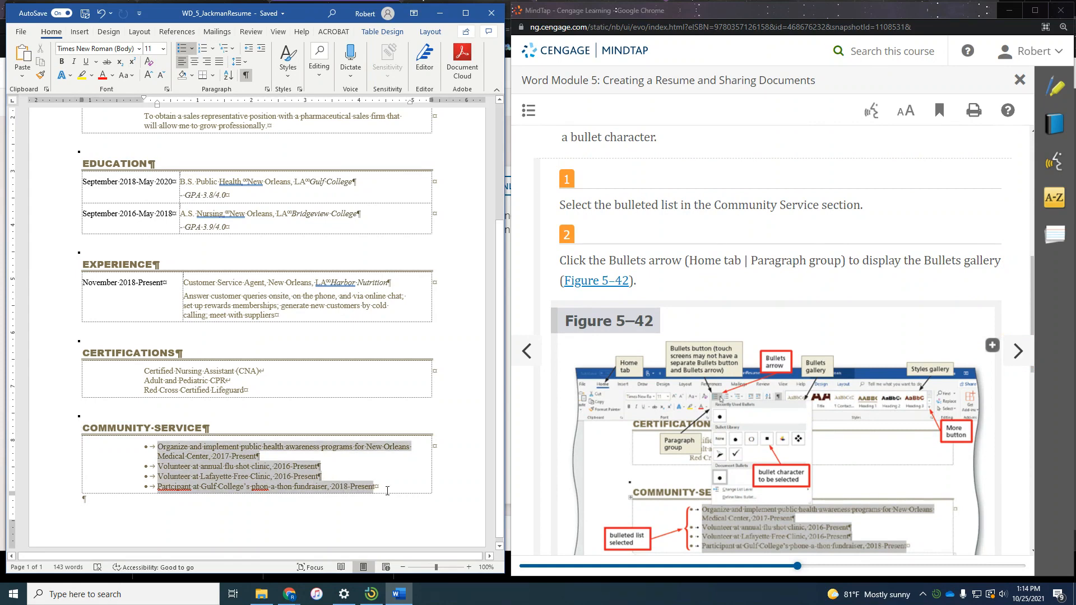
pyautogui.click(194, 49)
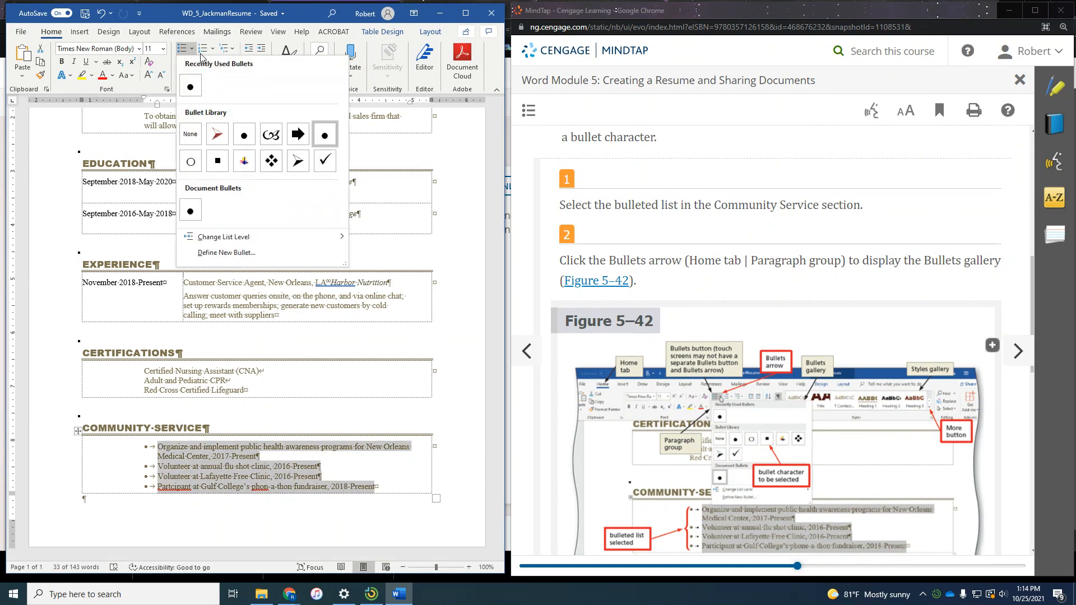
pyautogui.scroll(-5, 728, 313)
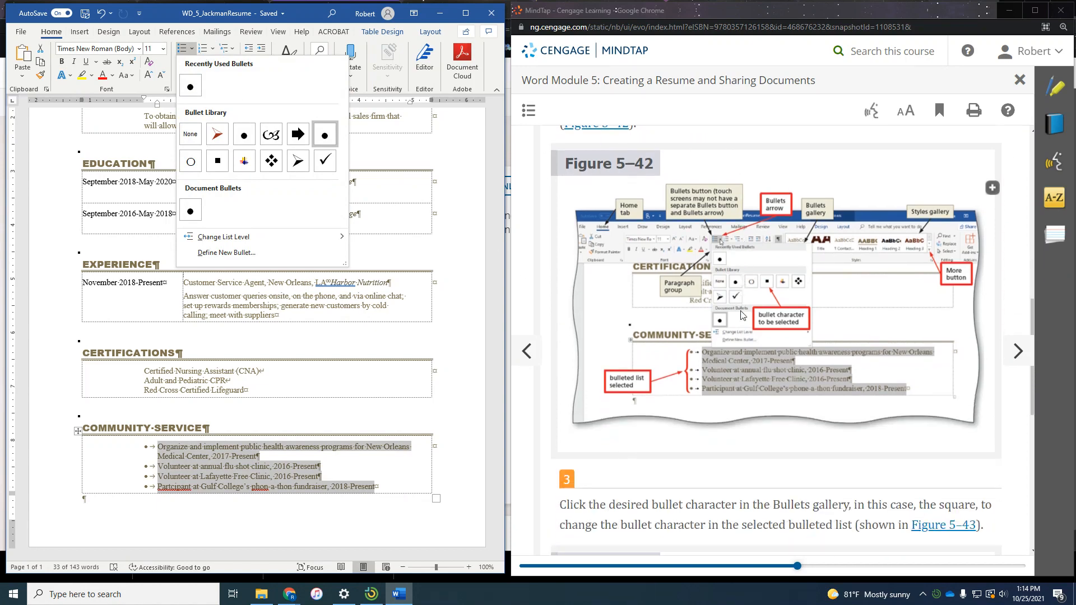
pyautogui.scroll(-1, 740, 317)
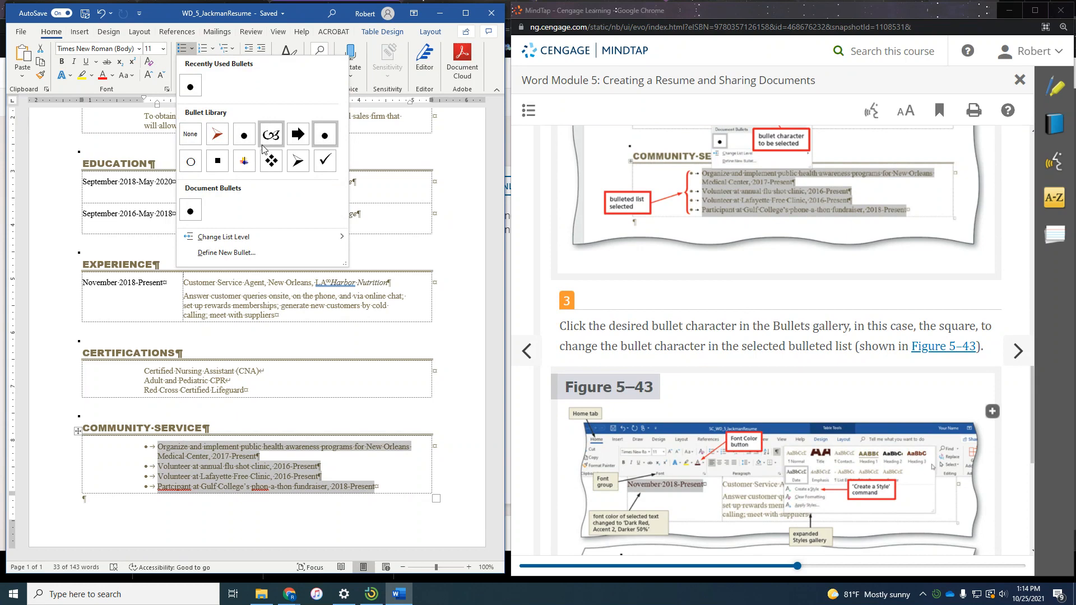
pyautogui.click(223, 164)
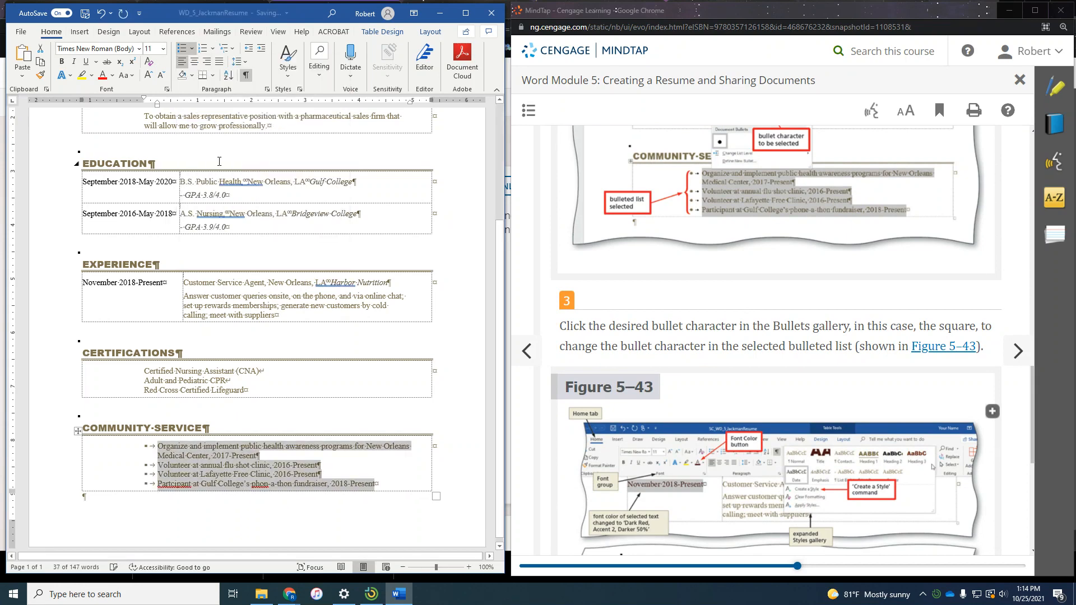
# - Remove the selection from the bulleted list and save the resume again under the same file name
pyautogui.scroll(-5, 669, 325)
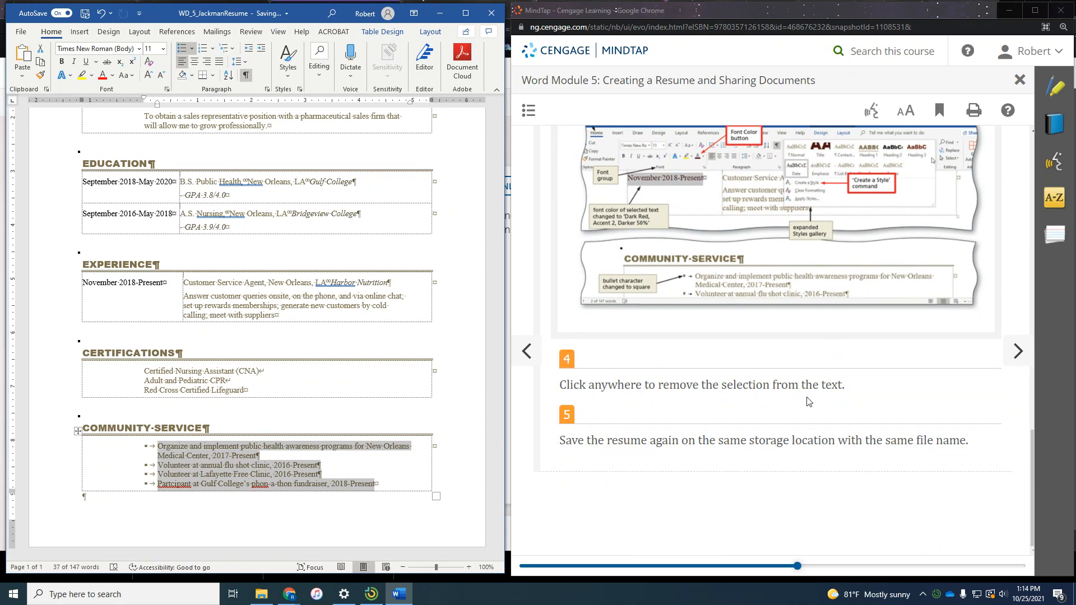
pyautogui.click(416, 432)
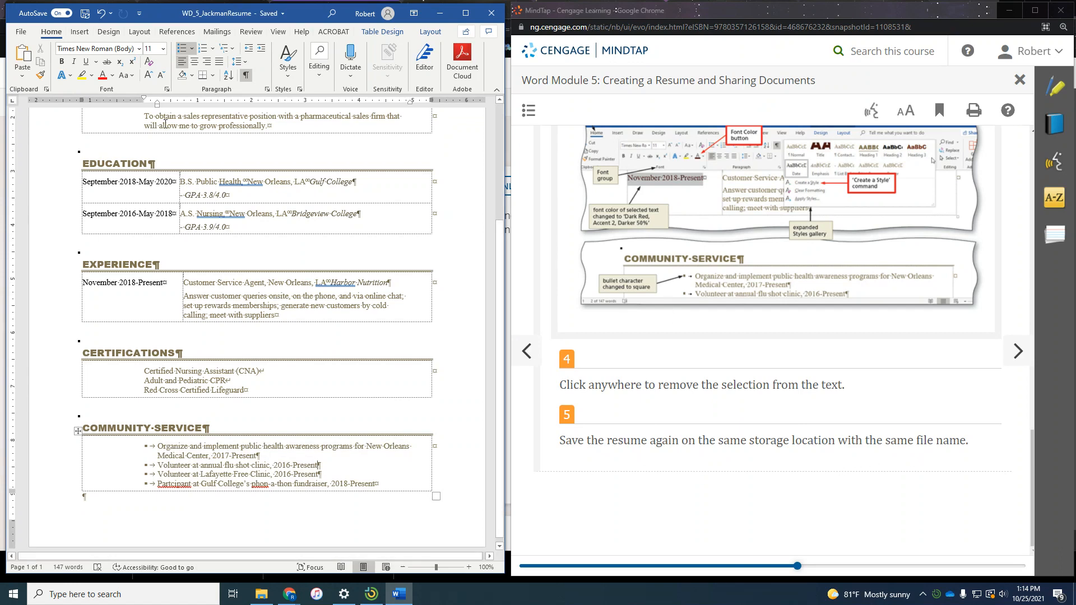
pyautogui.click(84, 14)
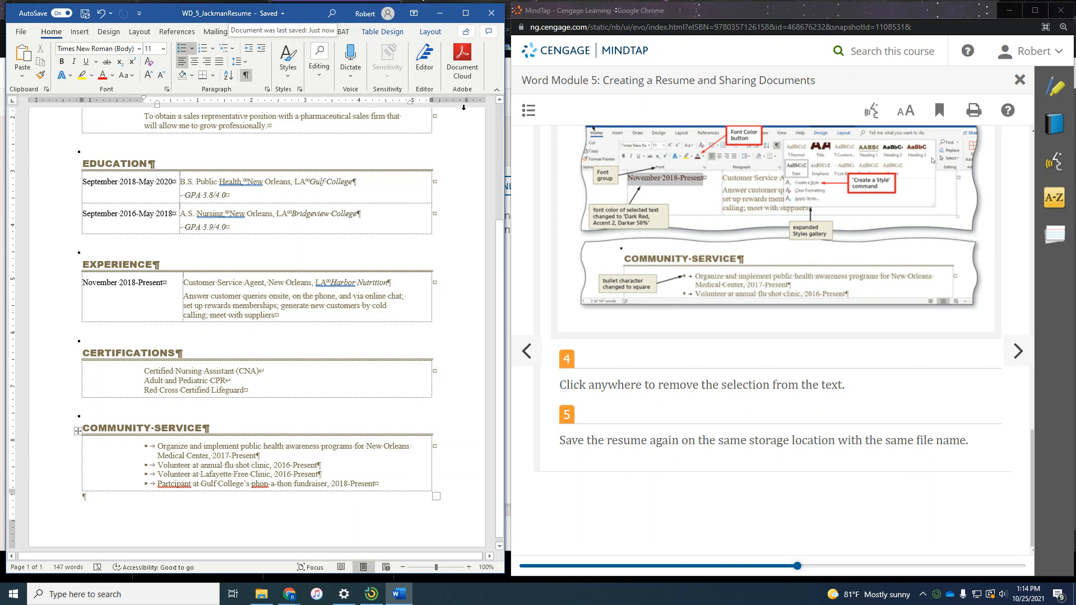
# - Advance MindTap to the section on creating a paragraph style, and color the Experience date range Dark Red, Accent 2, Darker 50%
pyautogui.click(1018, 351)
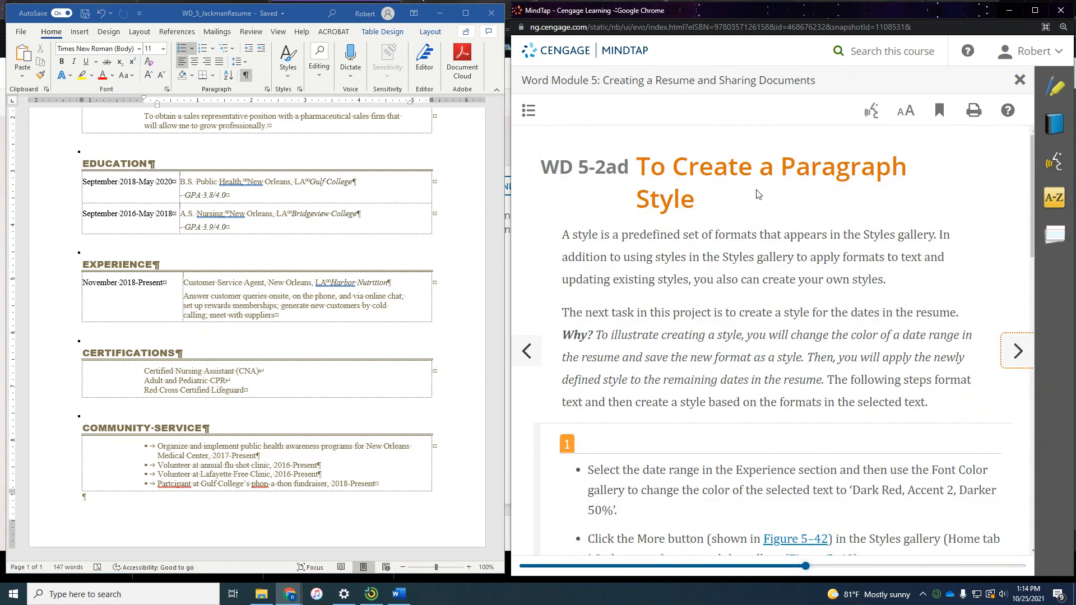
pyautogui.scroll(-1, 757, 194)
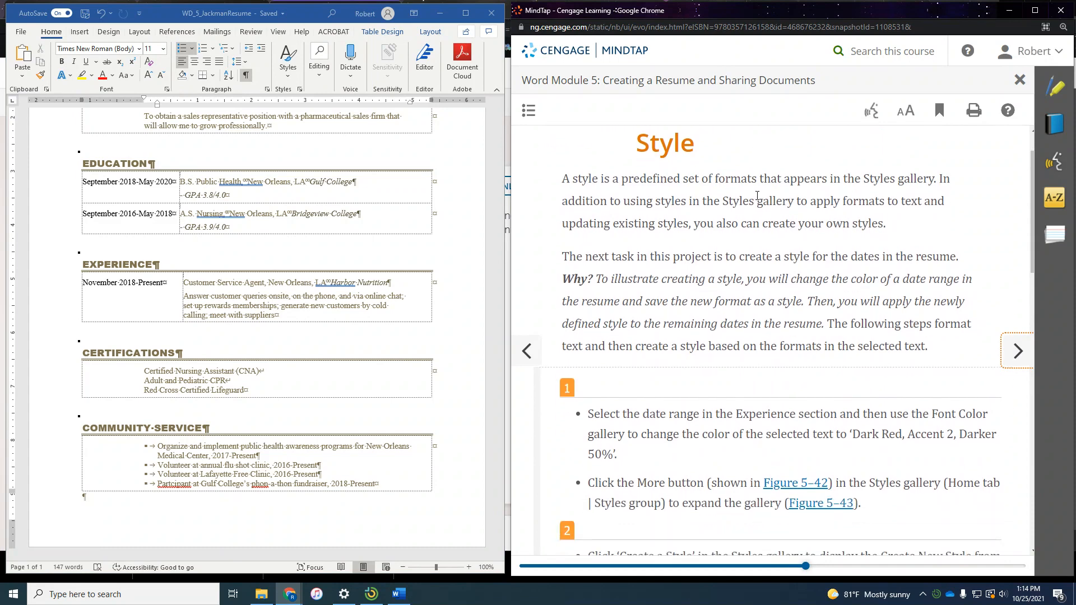
pyautogui.scroll(-4, 757, 196)
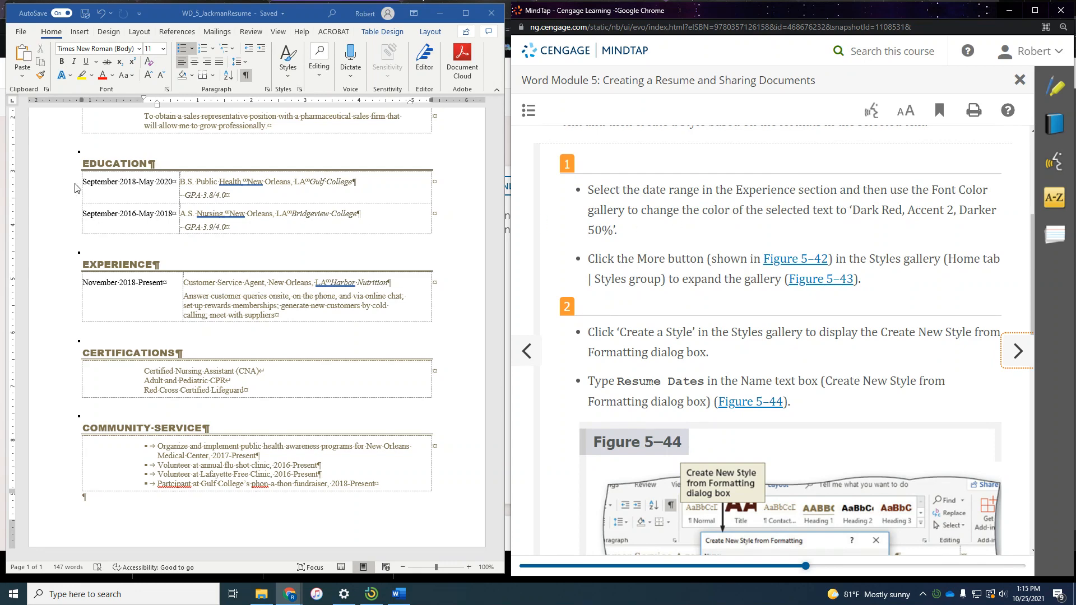
pyautogui.click(84, 287)
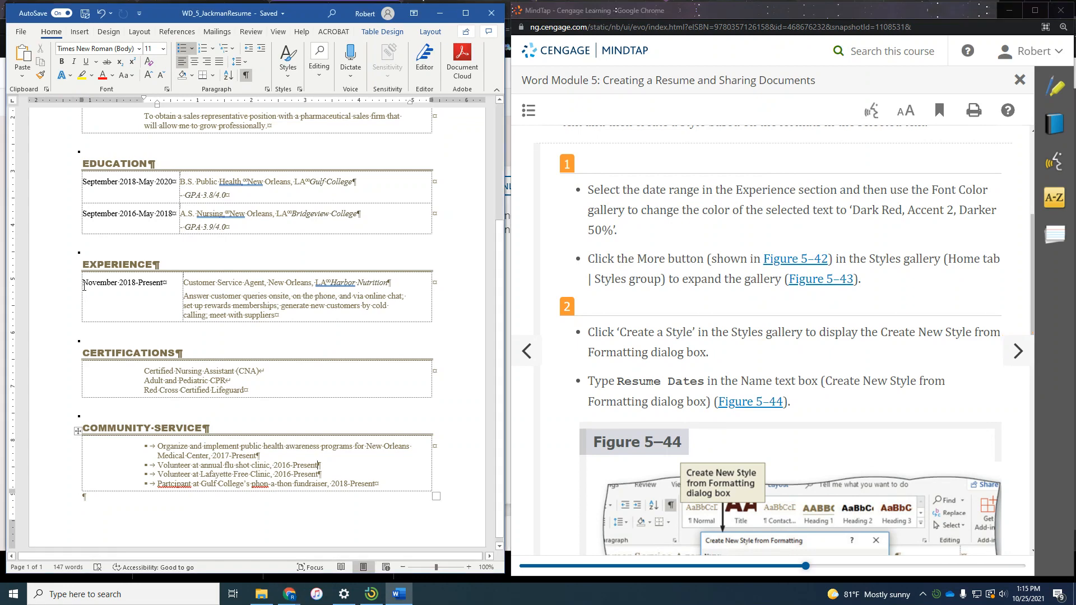
pyautogui.click(83, 284)
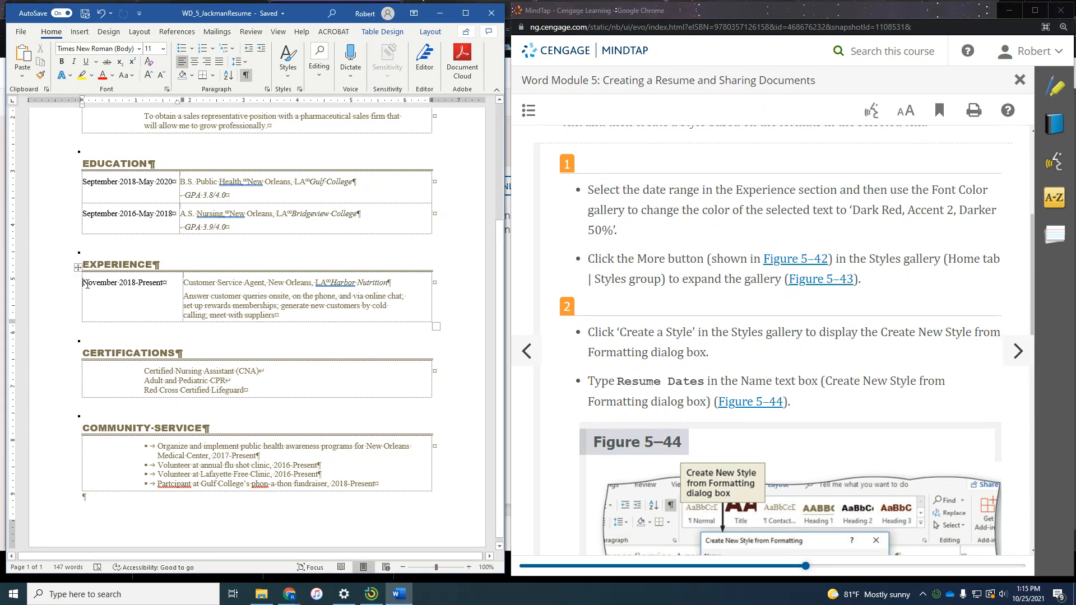
pyautogui.moveTo(83, 285); pyautogui.dragTo(164, 285)
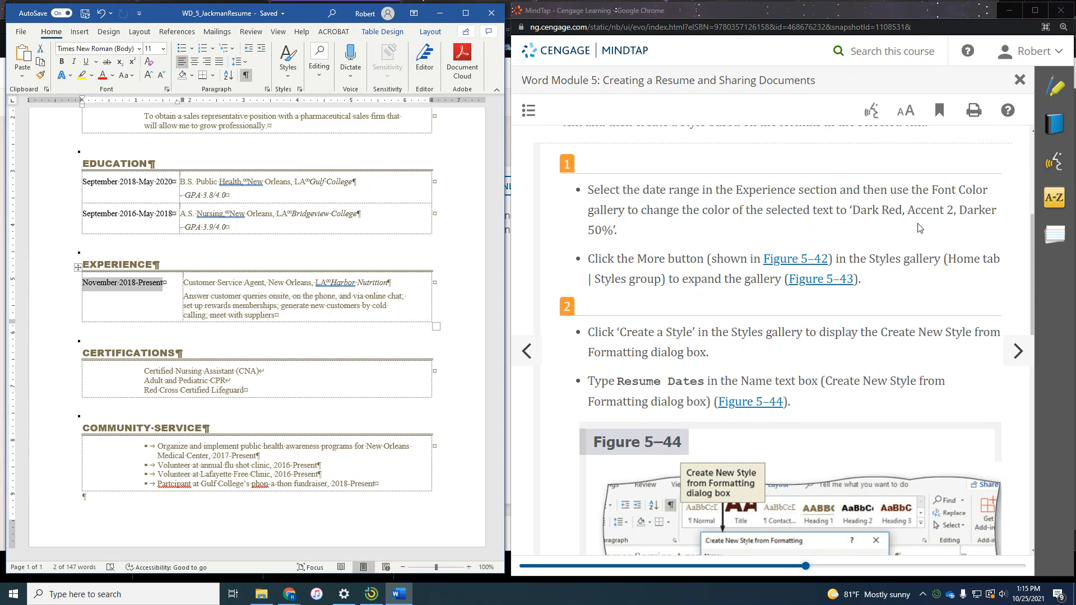
pyautogui.click(112, 76)
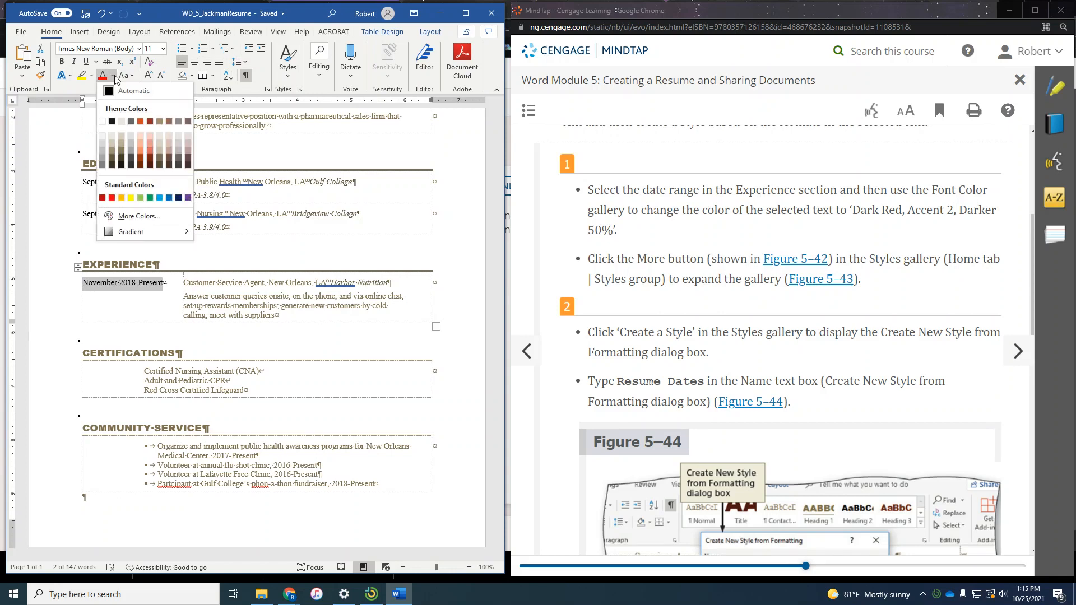
pyautogui.click(150, 167)
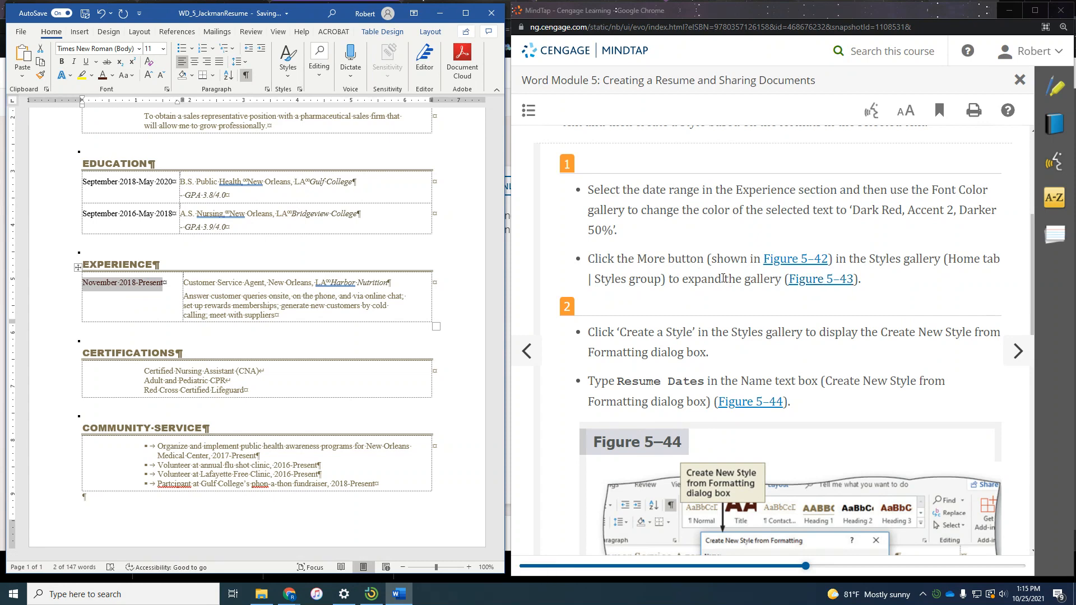
# - Create a new paragraph style named Resume Dates from the formatted Experience date range, leaving the date range deselected
pyautogui.click(288, 77)
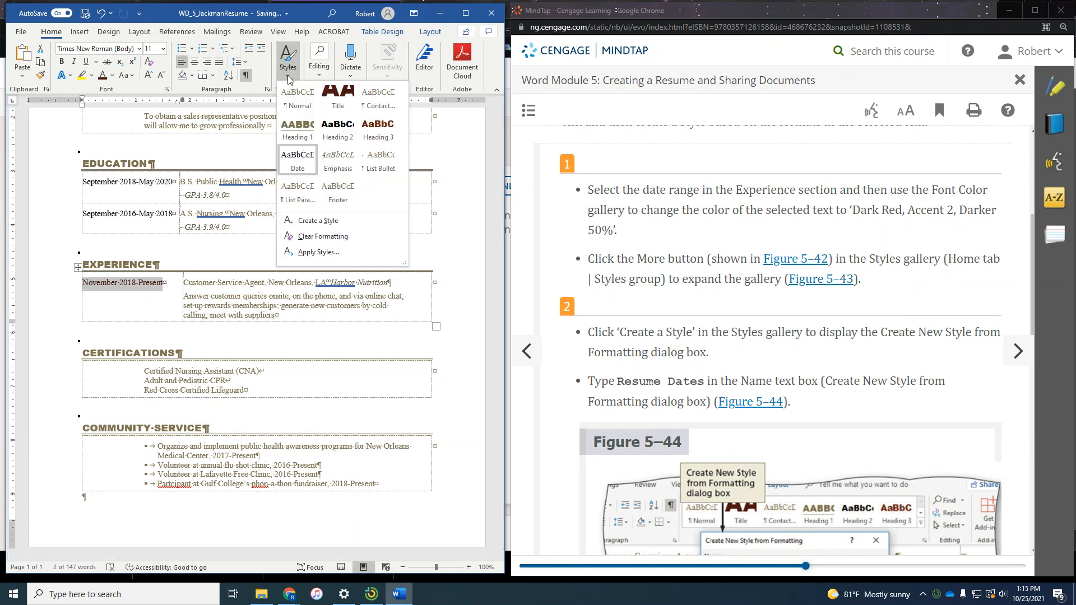
pyautogui.click(328, 221)
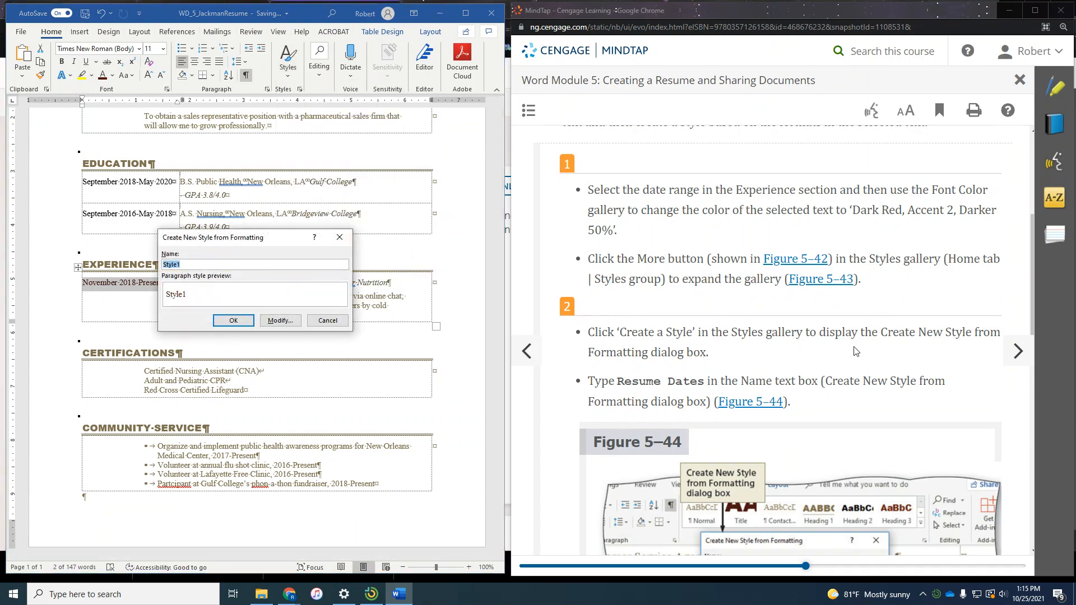
pyautogui.scroll(-1, 854, 351)
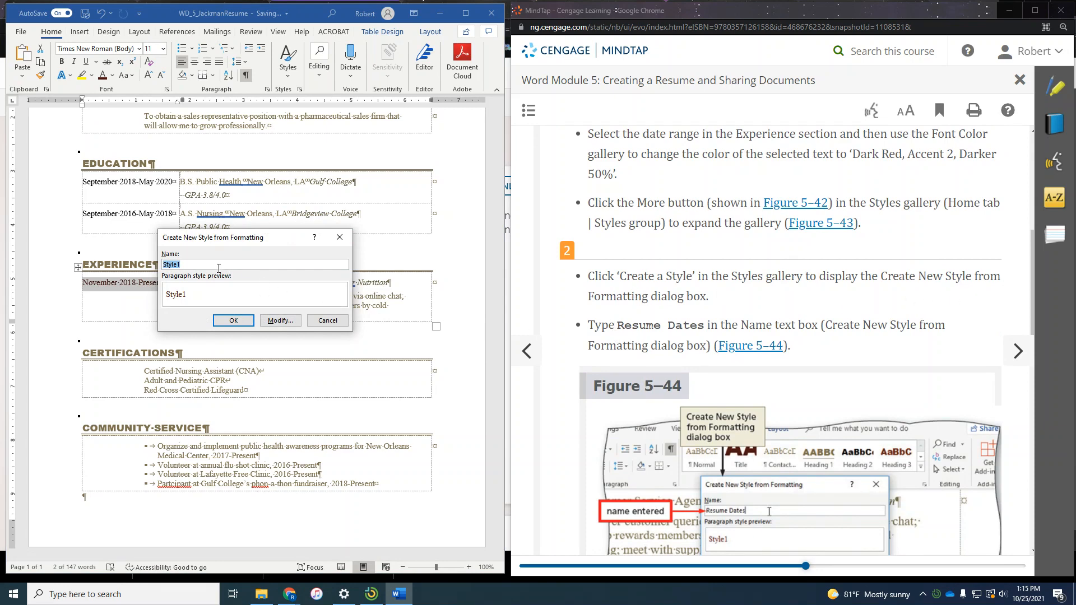
pyautogui.write('Resume Dates')
pyautogui.click(232, 323)
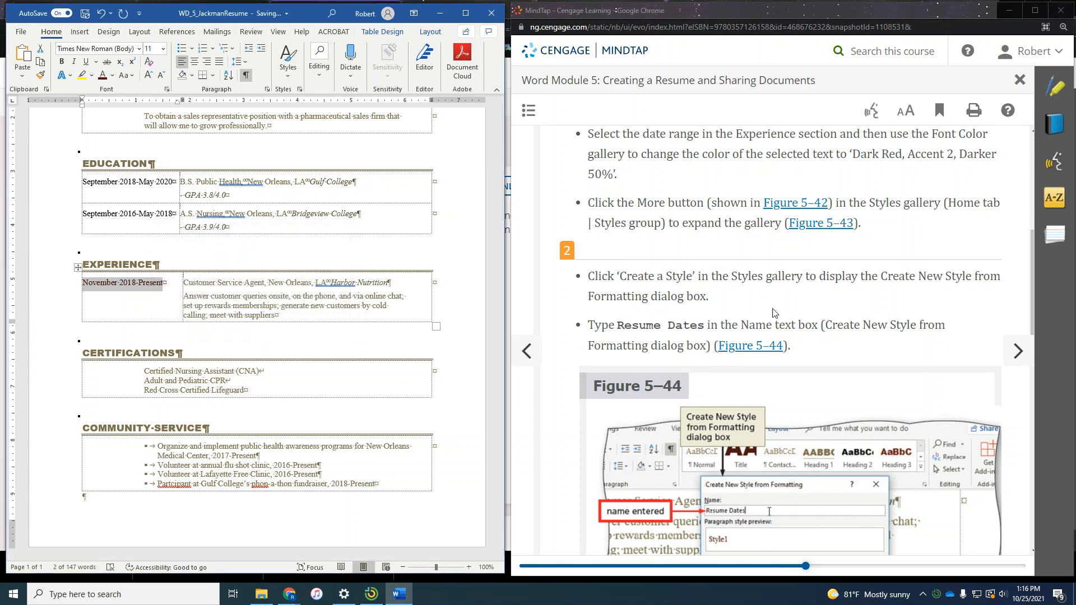
pyautogui.click(165, 302)
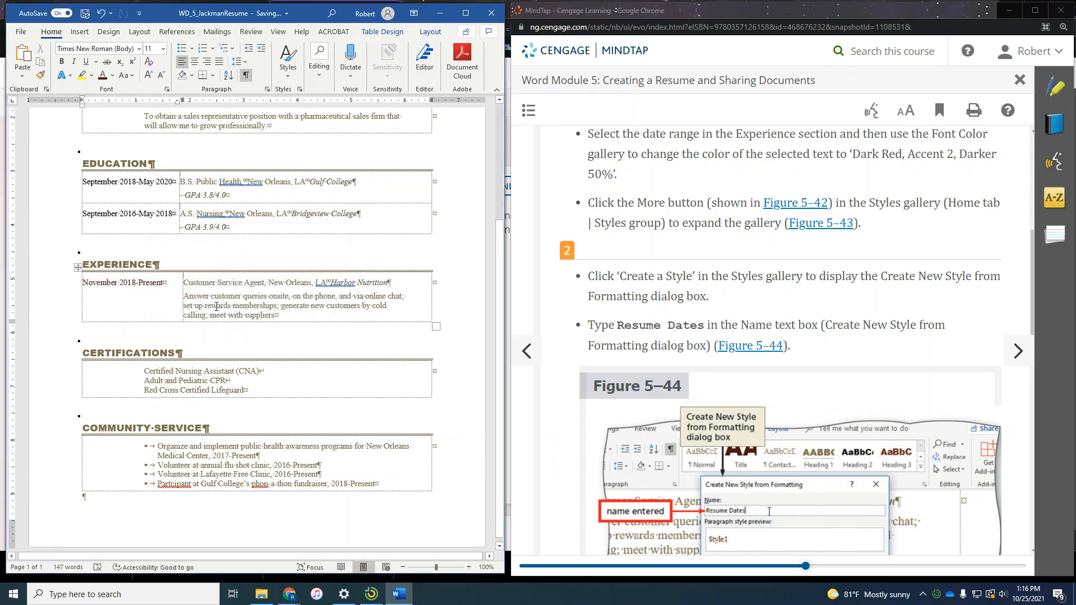
# - Advance MindTap to the section on applying a style, and apply the Resume Dates style to the Education date "September 2018-May 2020"
pyautogui.scroll(-4, 867, 305)
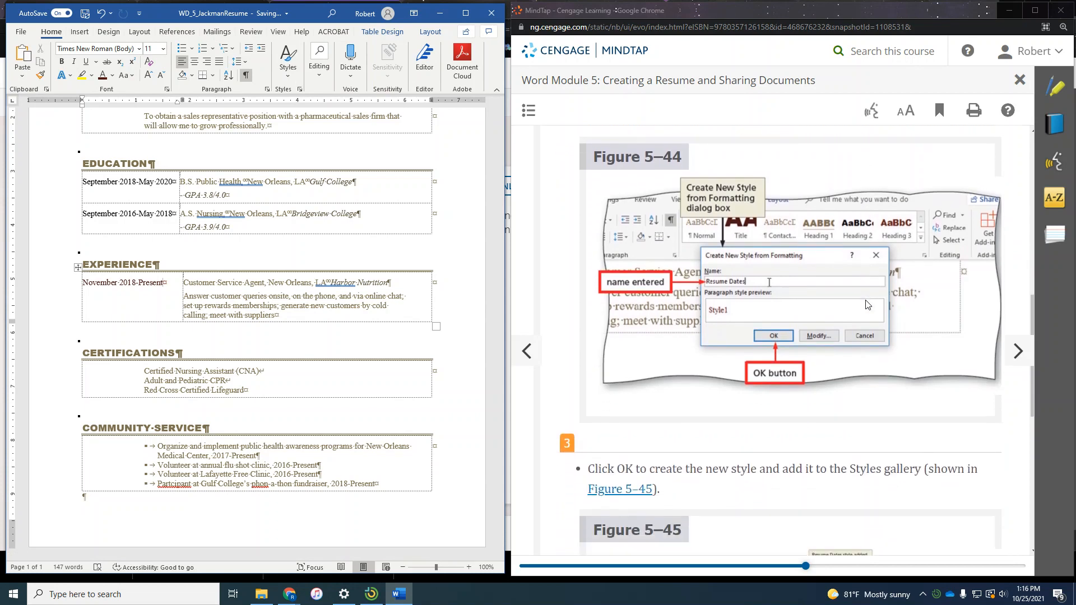
pyautogui.scroll(-8, 865, 305)
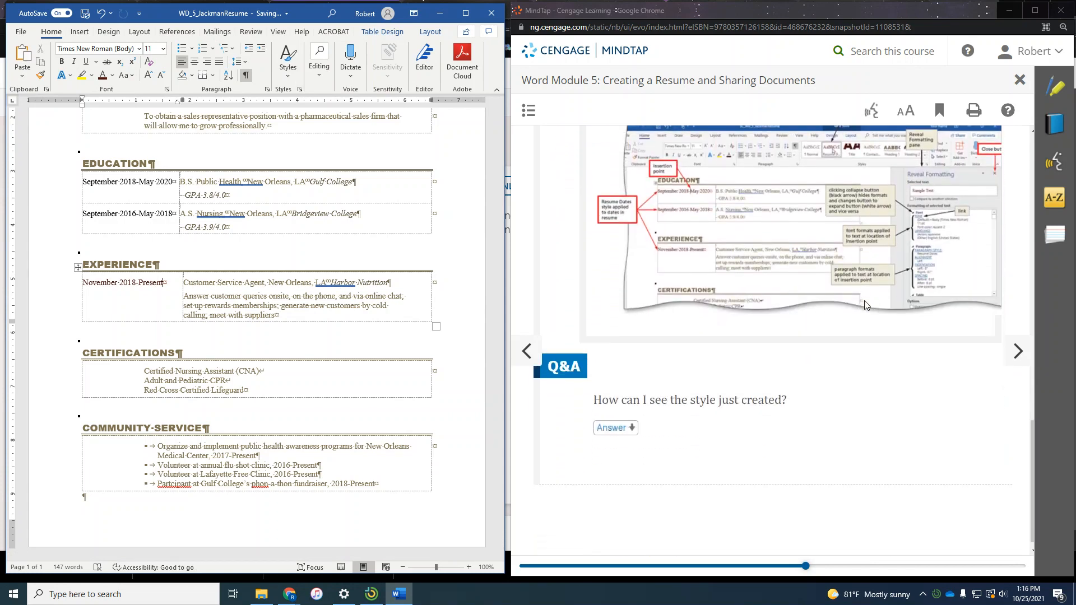
pyautogui.click(1017, 351)
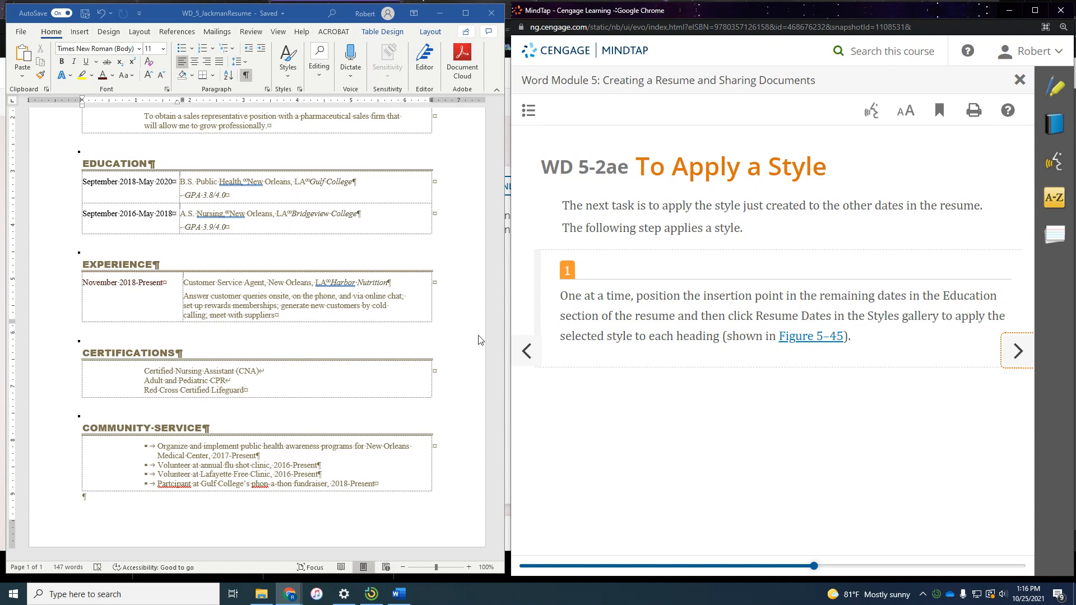
pyautogui.click(91, 187)
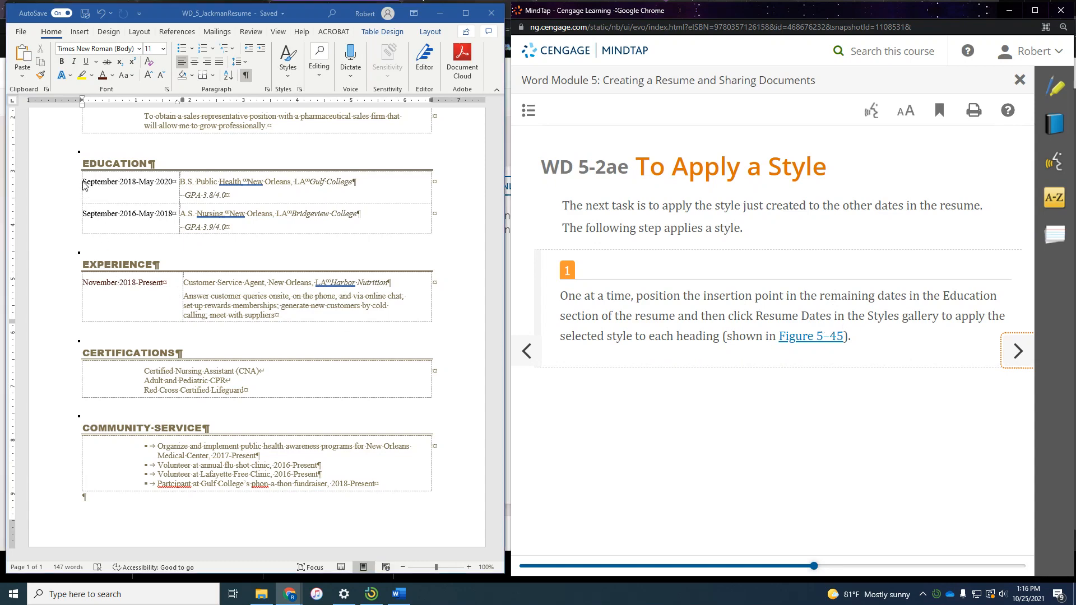
pyautogui.moveTo(87, 183); pyautogui.dragTo(174, 184)
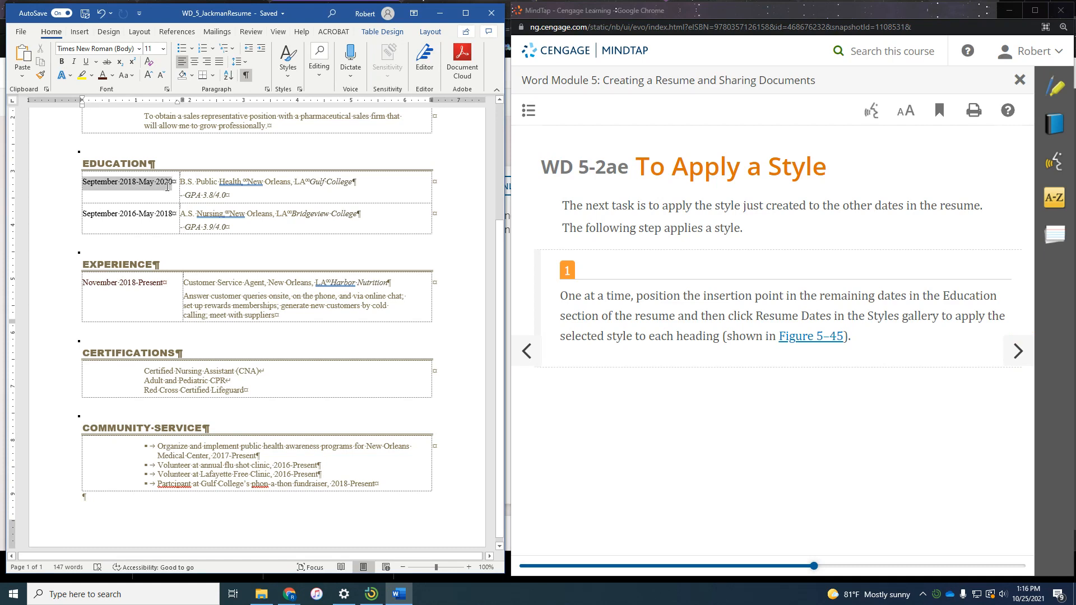
pyautogui.click(288, 70)
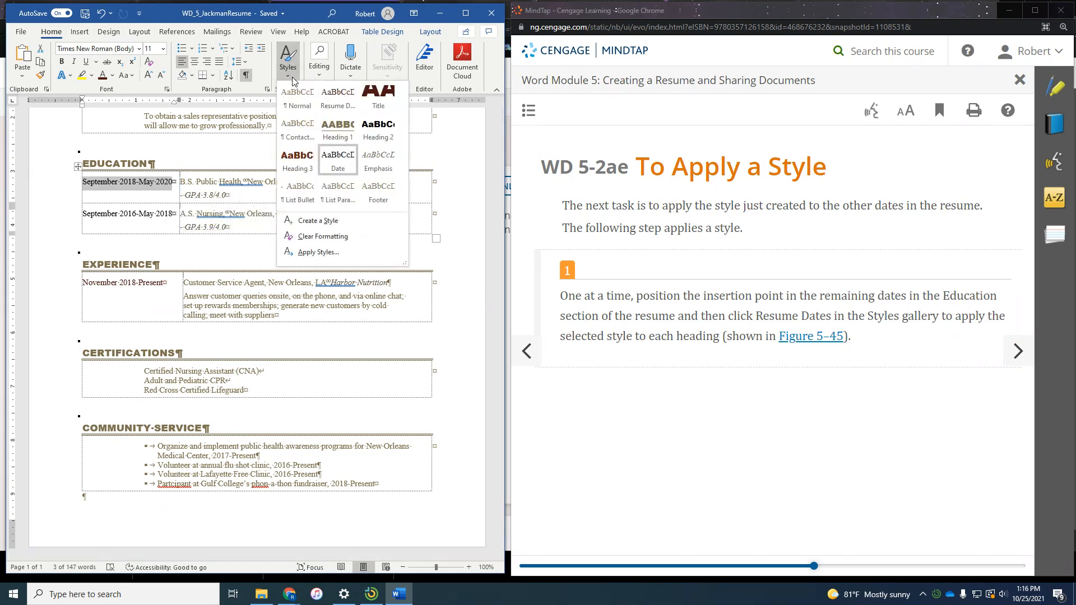
pyautogui.click(336, 104)
# - Apply the Resume Dates style to the Education date "September 2016-May 2018"
pyautogui.click(128, 215)
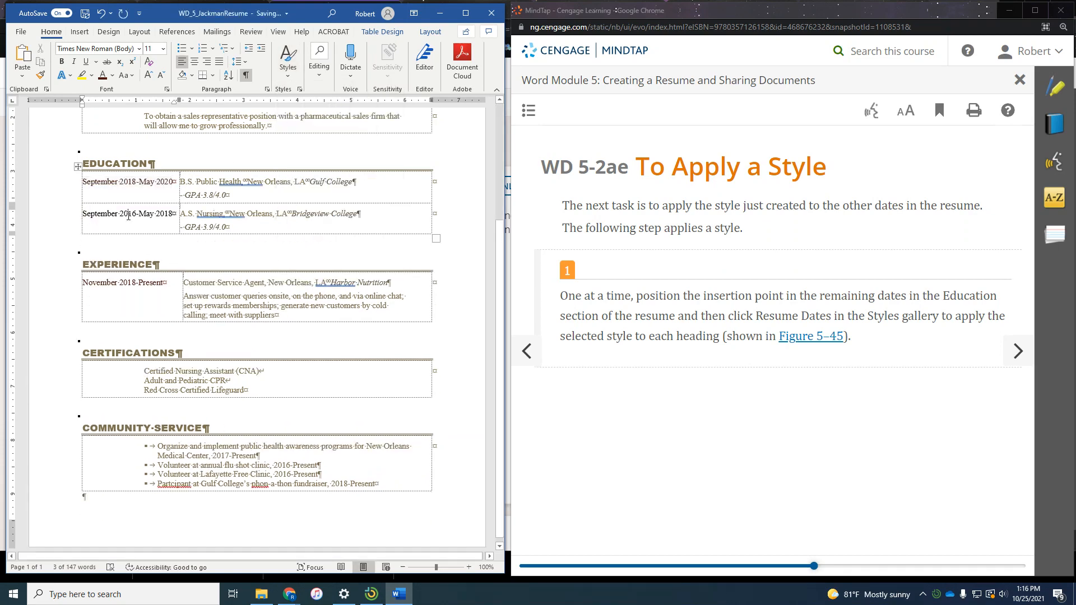
pyautogui.tripleClick(129, 216)
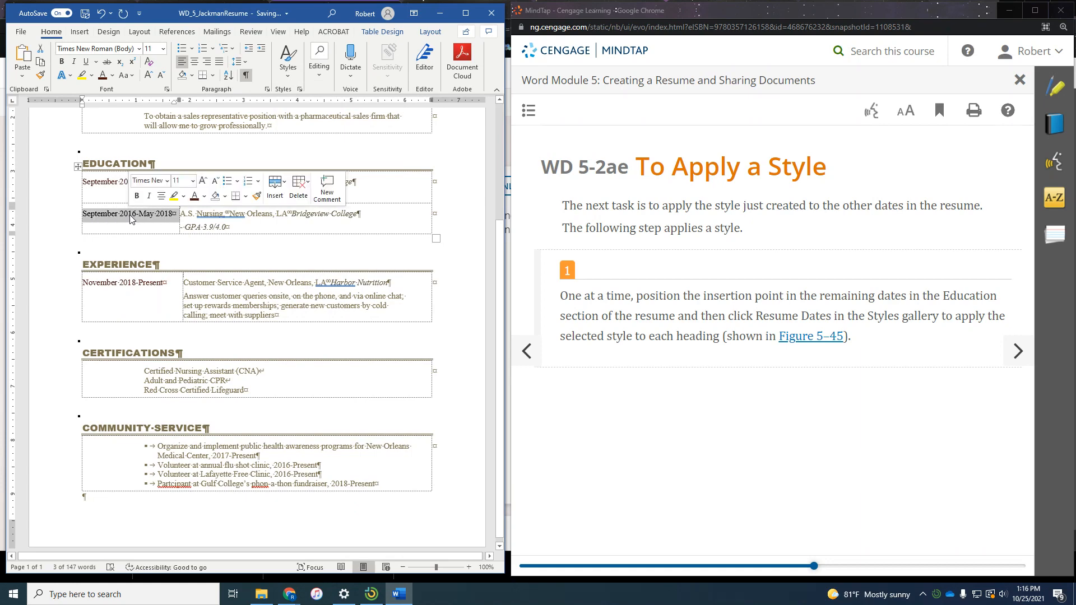
pyautogui.click(294, 79)
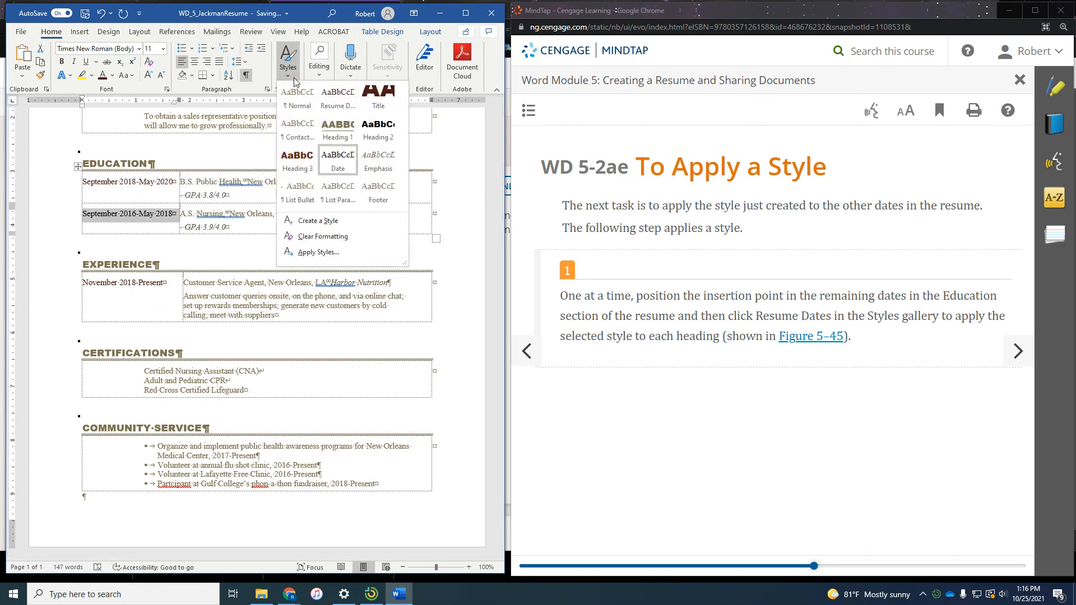
pyautogui.click(338, 103)
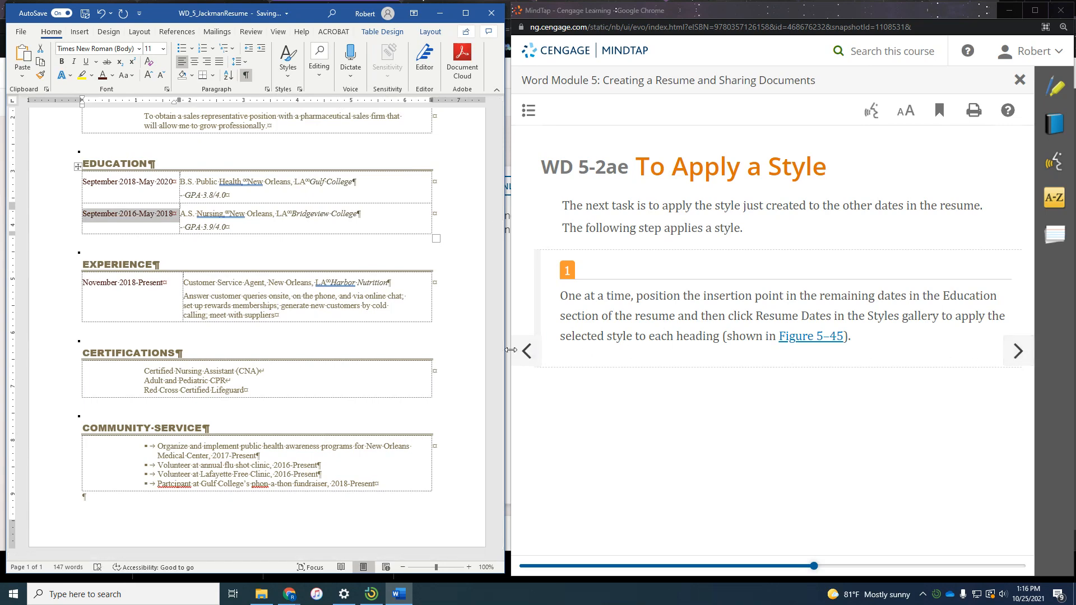
# - Advance MindTap to the section on revealing formatting, and show the formatting details of the first Education date in the resume
pyautogui.click(1016, 359)
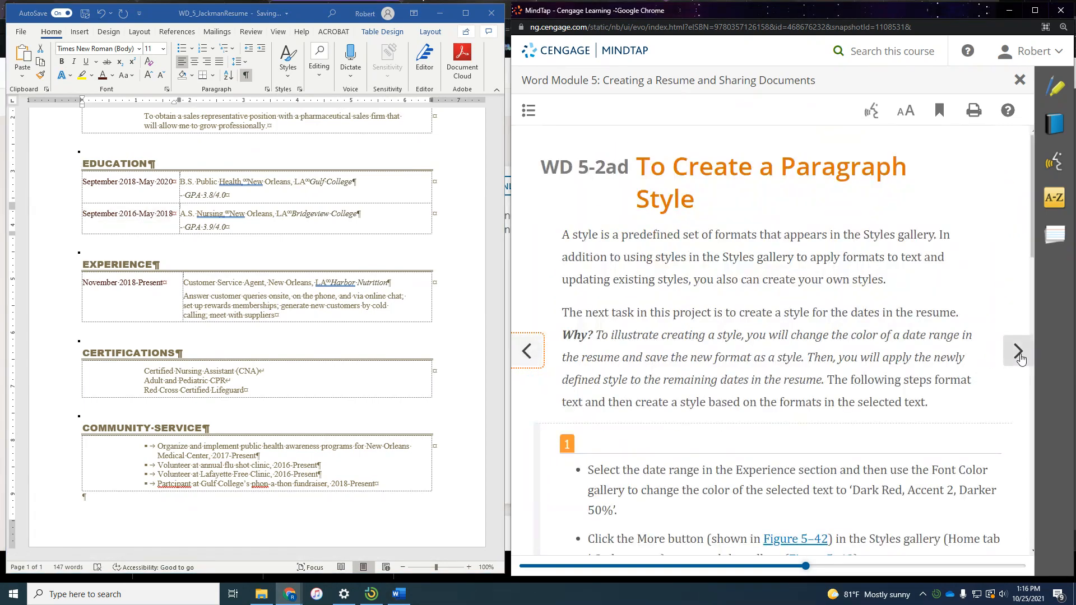
pyautogui.click(1018, 353)
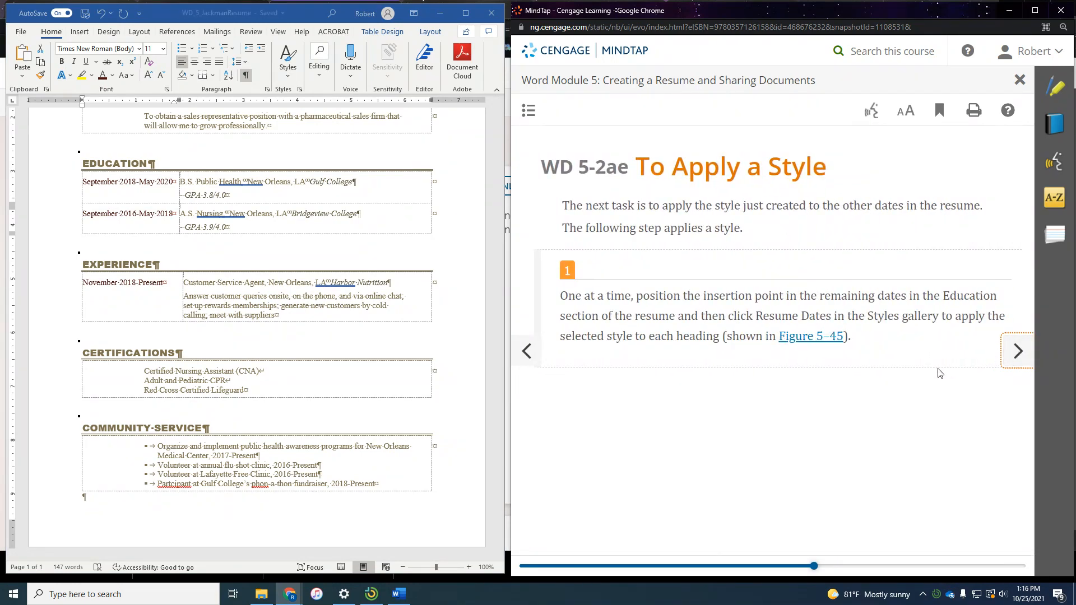
pyautogui.click(1015, 352)
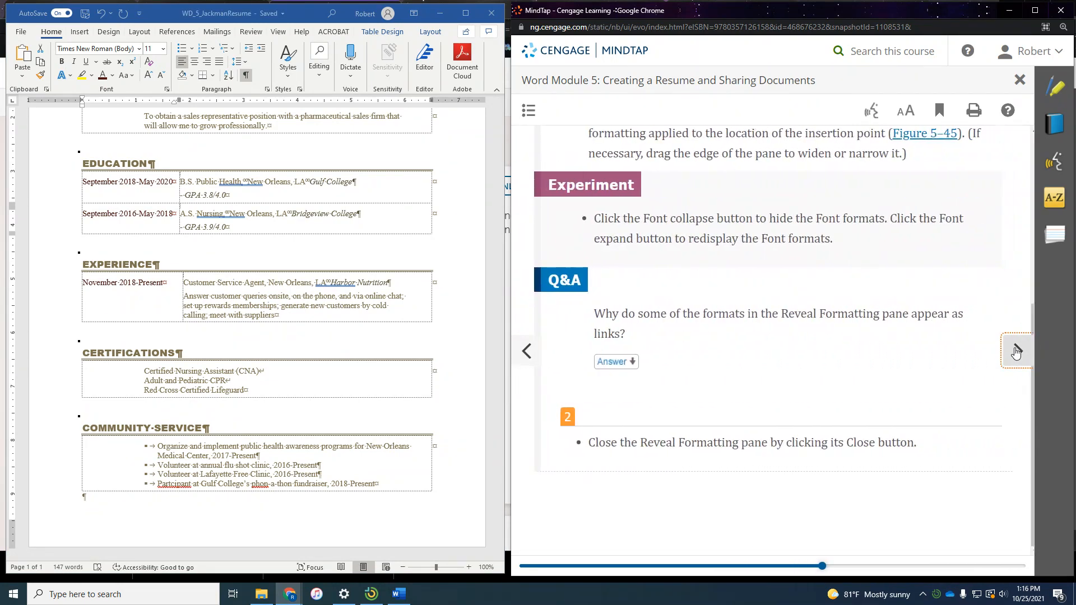
pyautogui.scroll(-3, 875, 311)
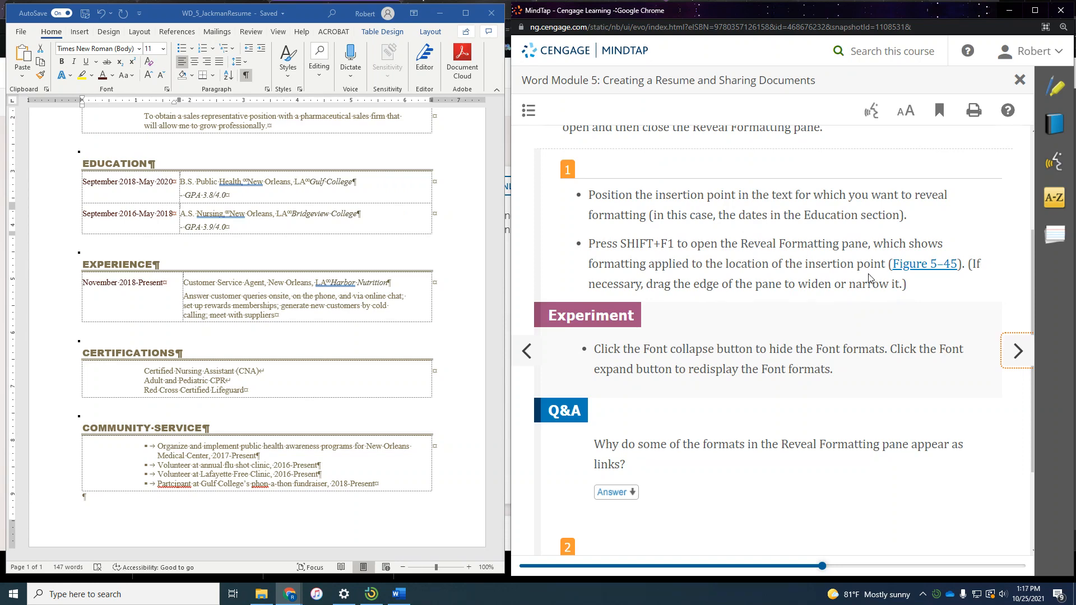
pyautogui.scroll(-1, 869, 278)
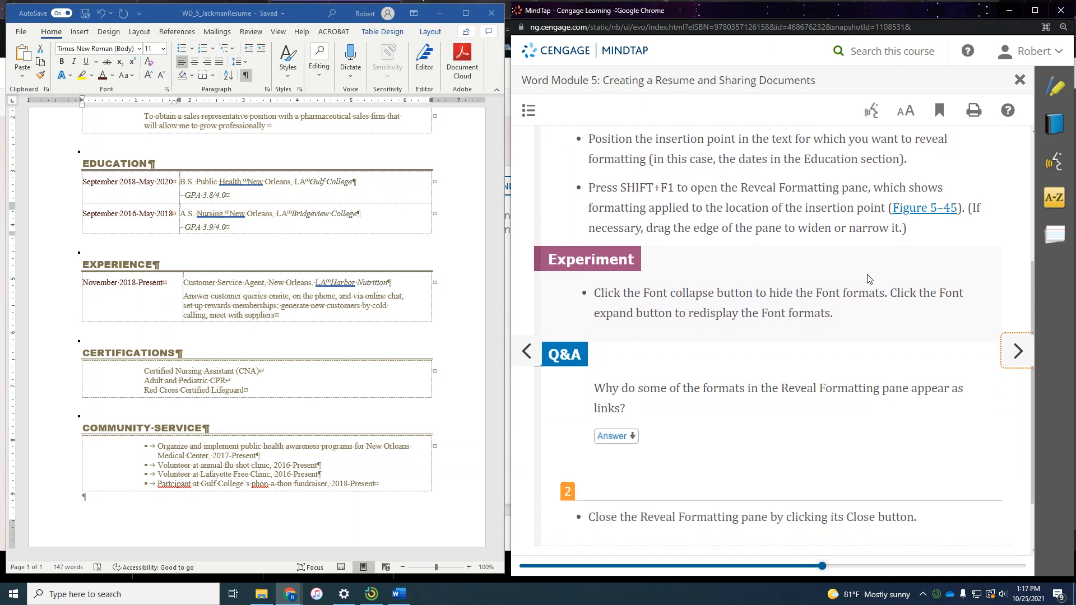
pyautogui.scroll(3, 868, 278)
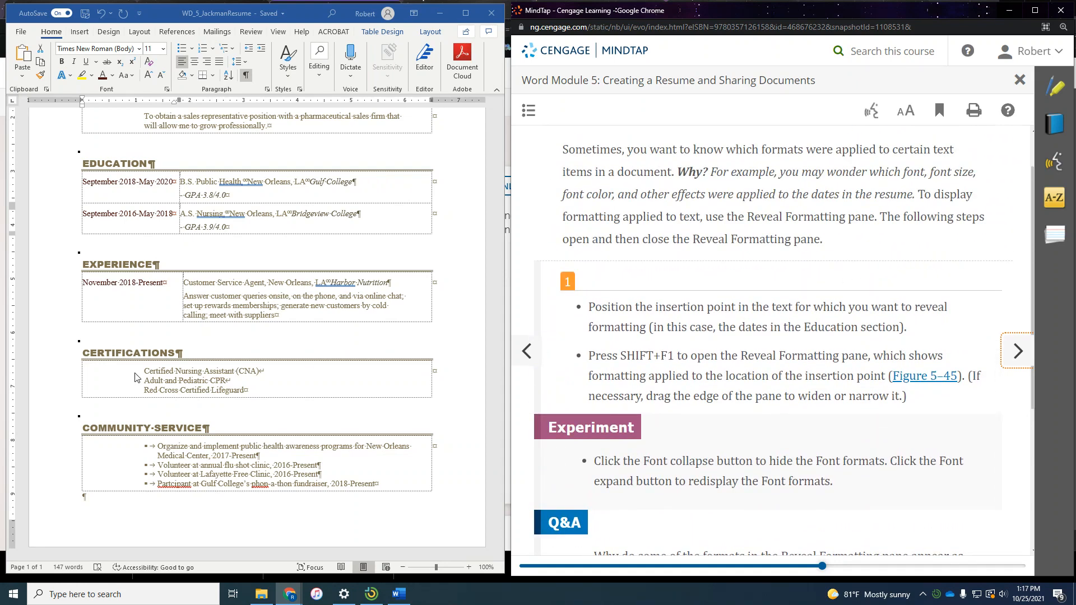
pyautogui.click(87, 181)
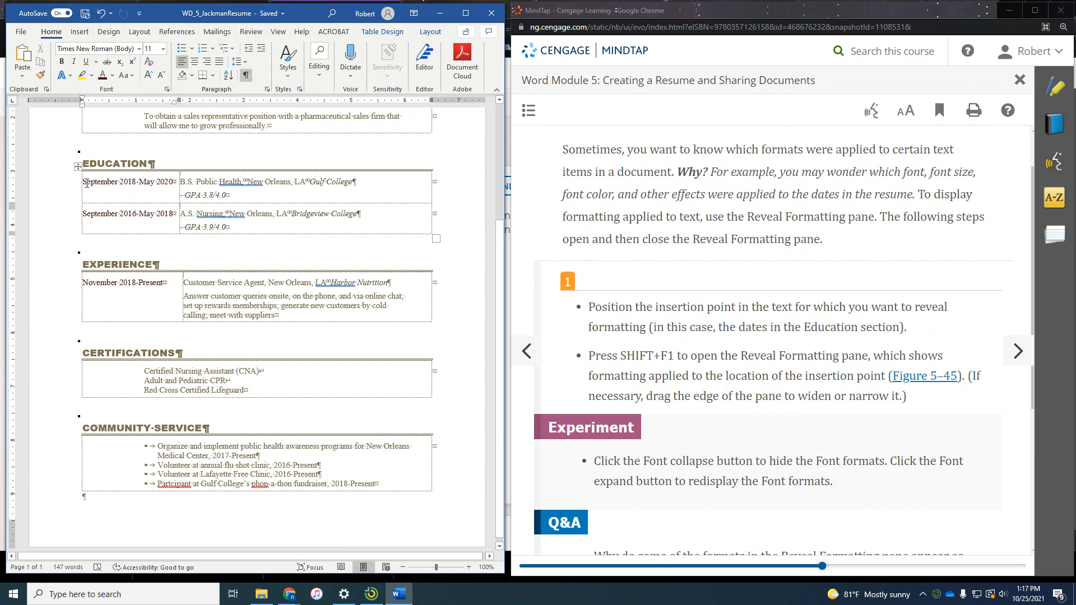
pyautogui.hotkey('shift', 'F1')
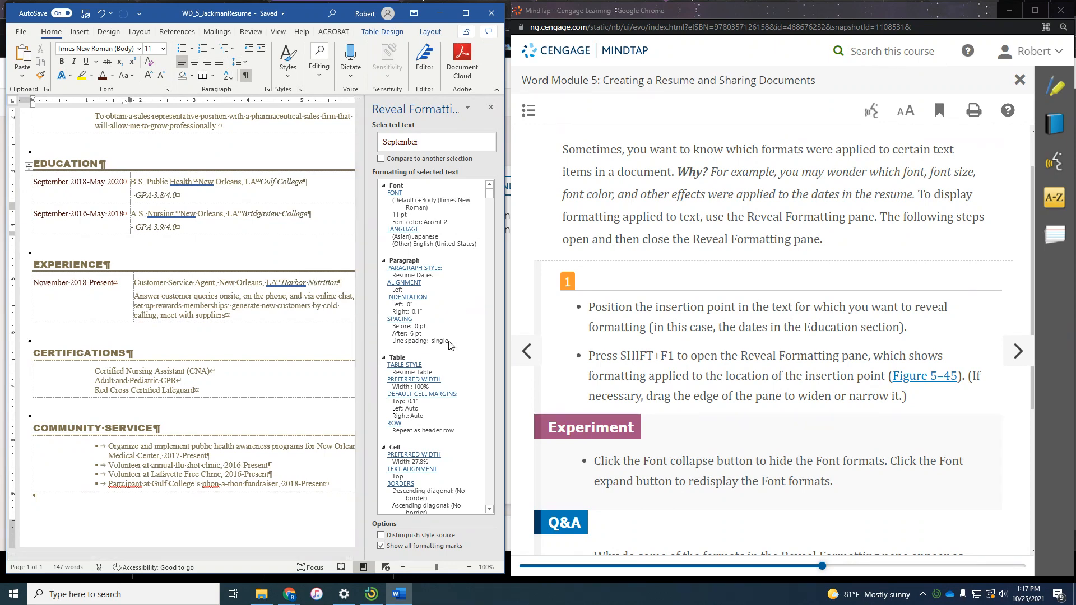
# - Close the Reveal Formatting pane and advance MindTap to the section on modifying a style using the Styles dialog box
pyautogui.scroll(-3, 876, 378)
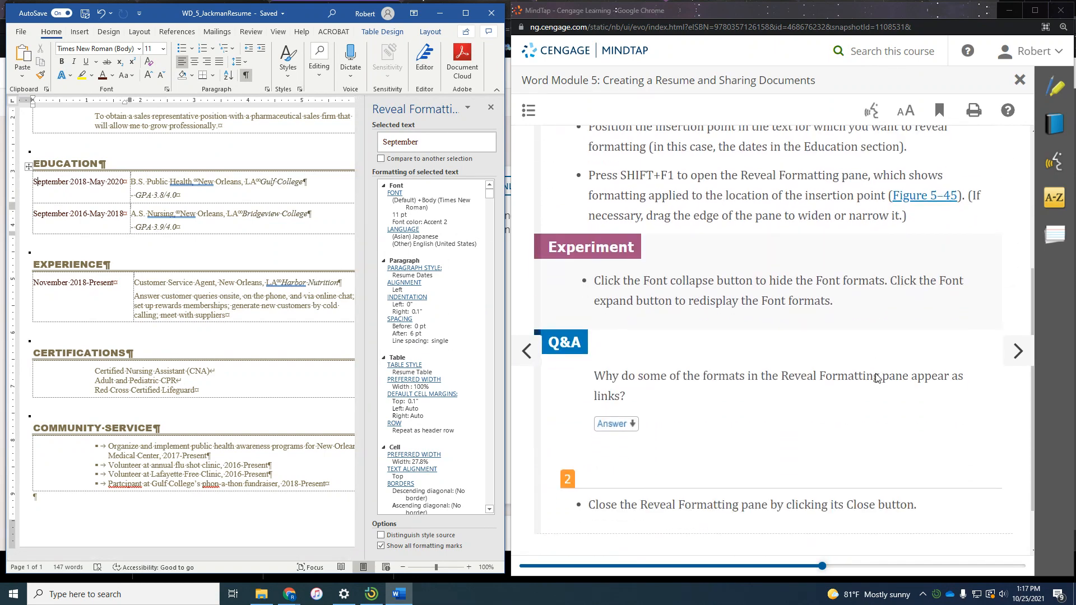
pyautogui.scroll(-1, 876, 379)
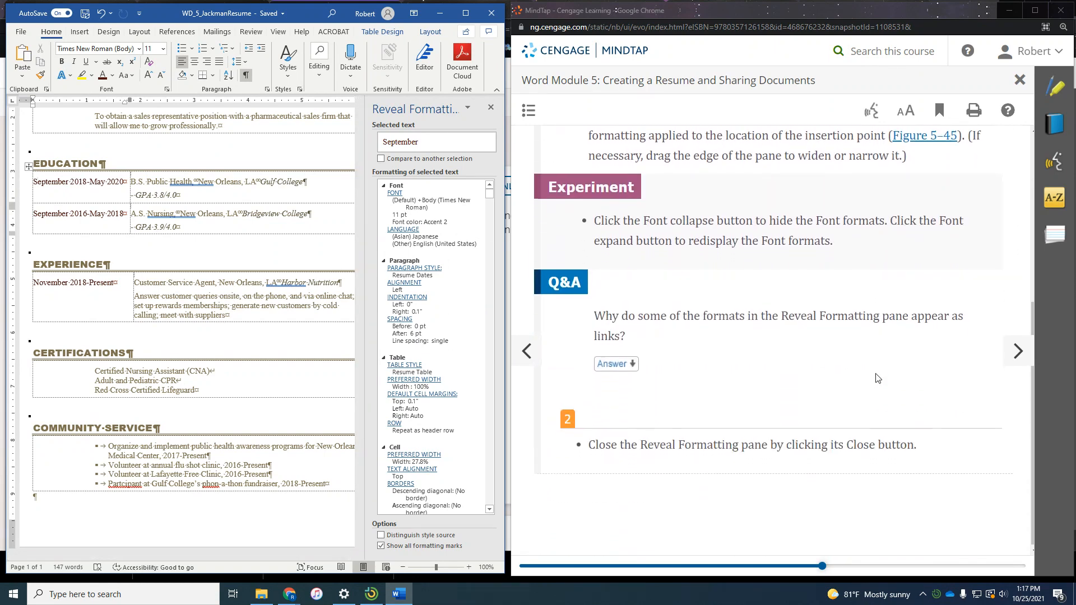
pyautogui.click(490, 107)
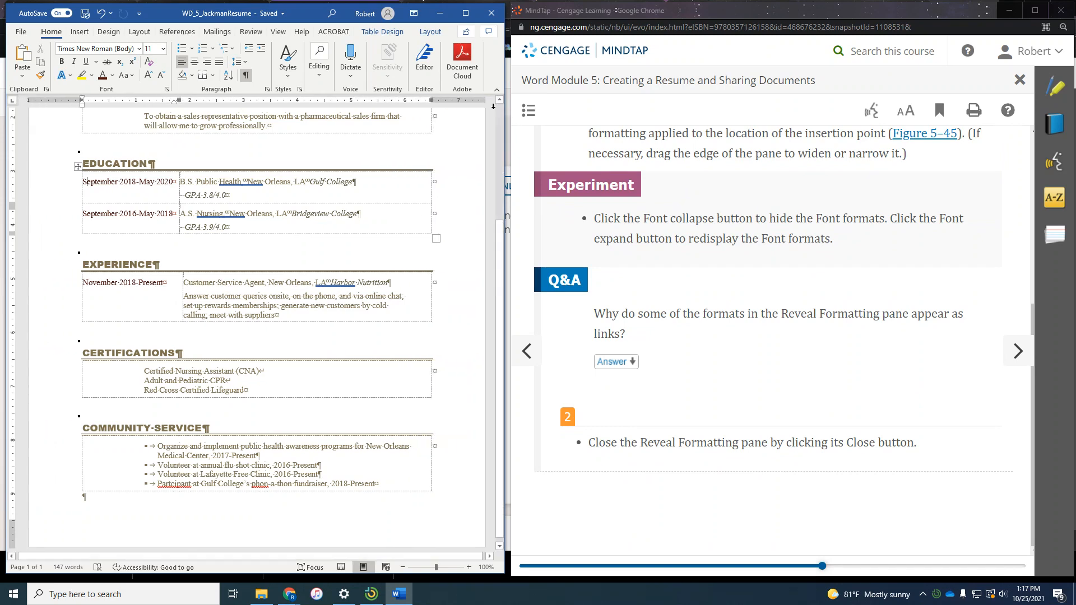
pyautogui.click(1020, 362)
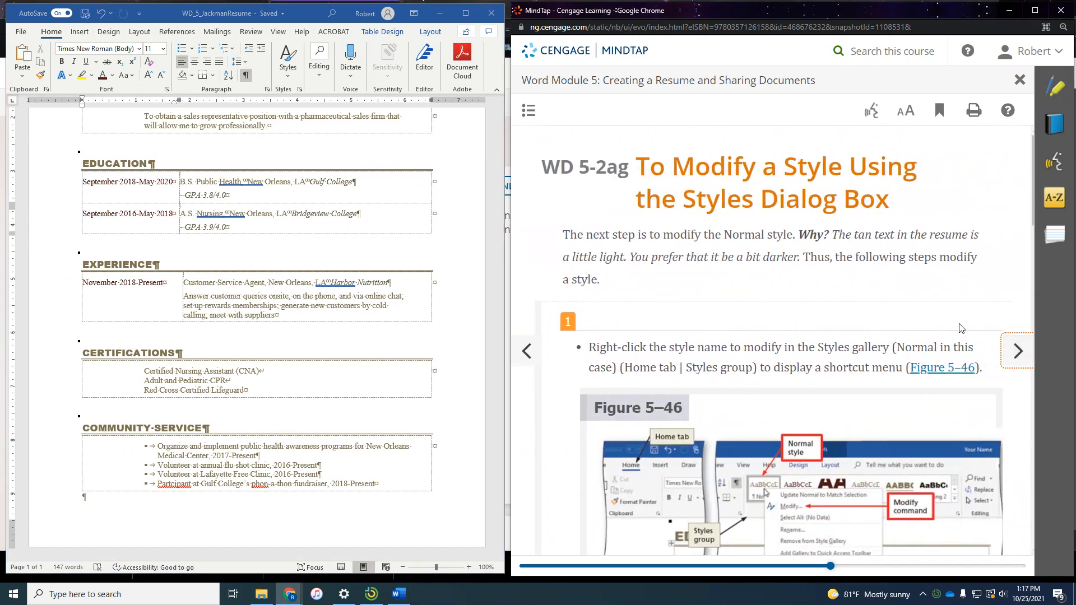
# - Read the MindTap steps on modifying a style, and open the Normal style for modification in the resume
pyautogui.scroll(-1, 959, 328)
pyautogui.scroll(1, 959, 328)
pyautogui.scroll(-1, 960, 328)
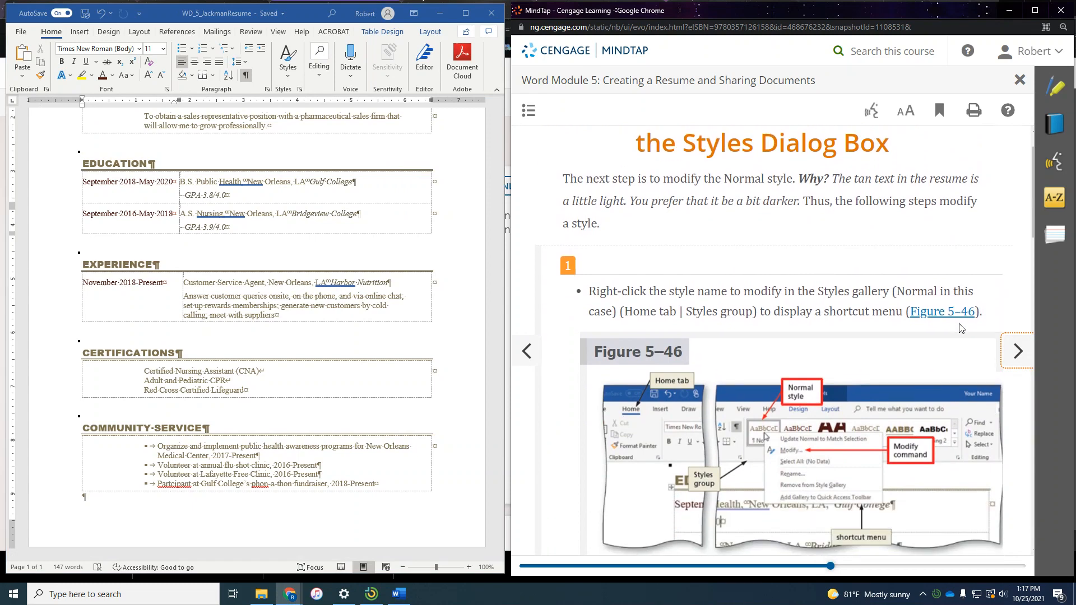
pyautogui.scroll(-1, 960, 329)
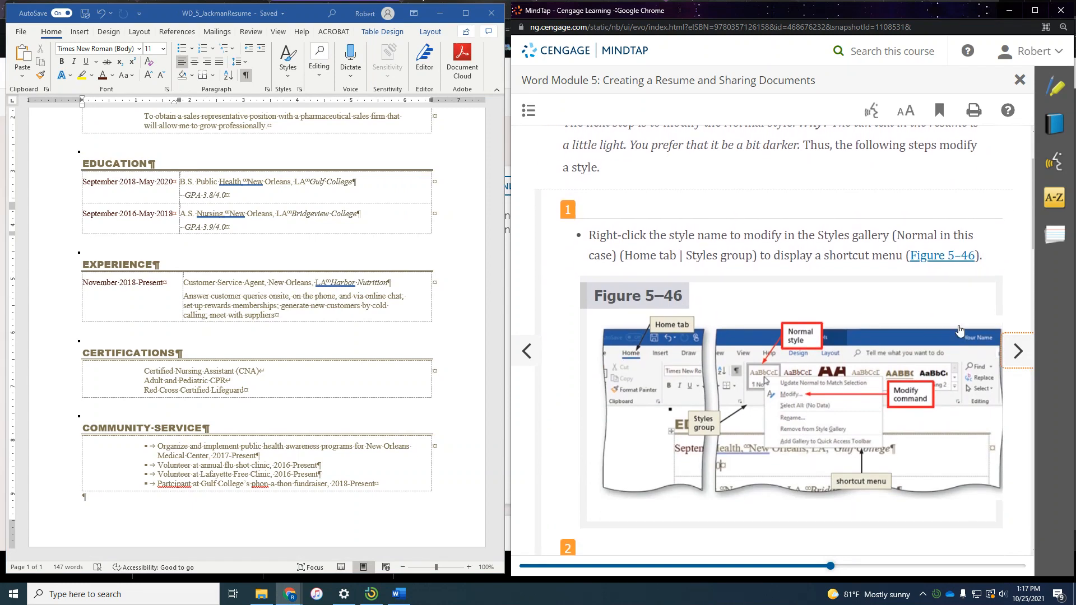
pyautogui.scroll(-5, 959, 330)
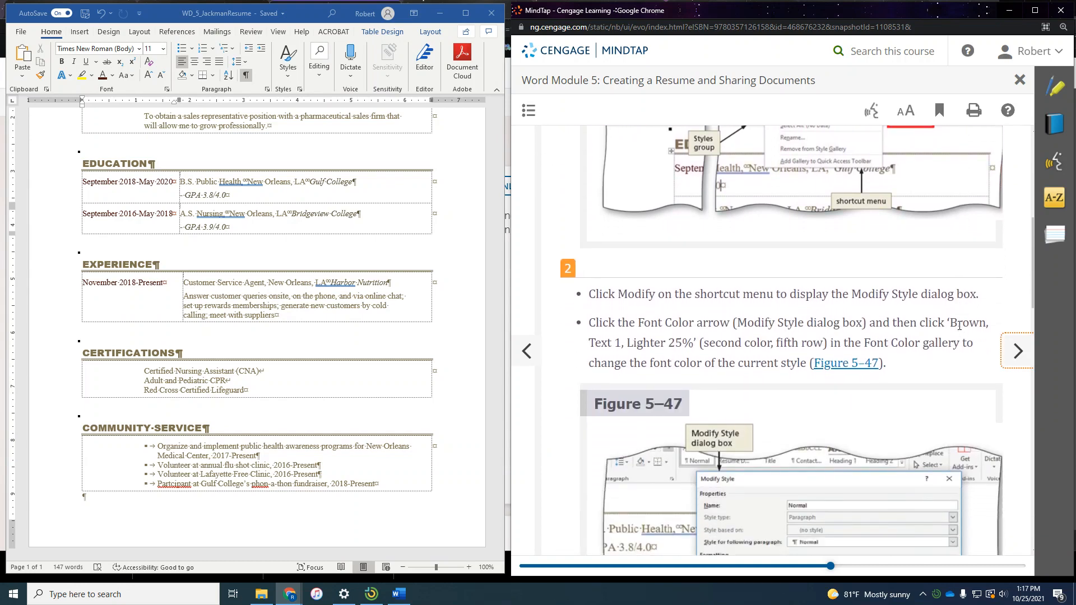
pyautogui.scroll(3, 959, 326)
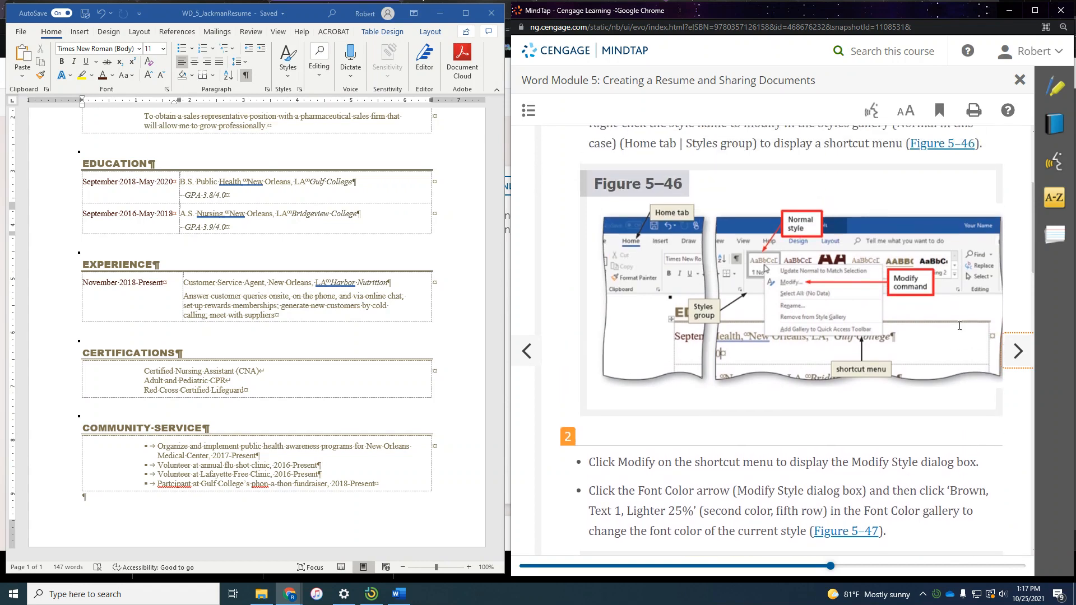
pyautogui.scroll(1, 959, 331)
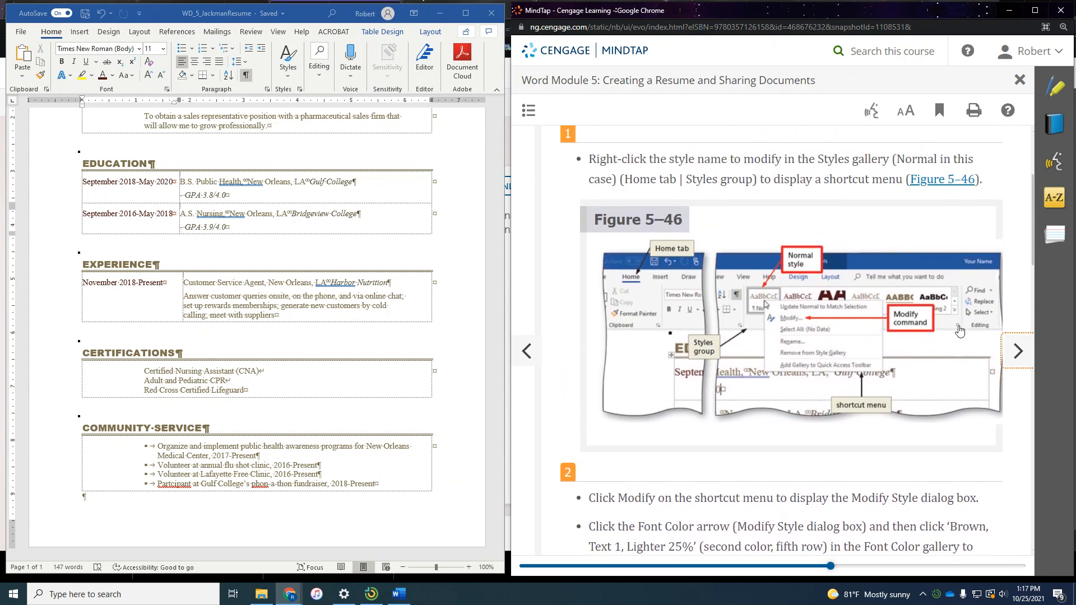
pyautogui.click(289, 79)
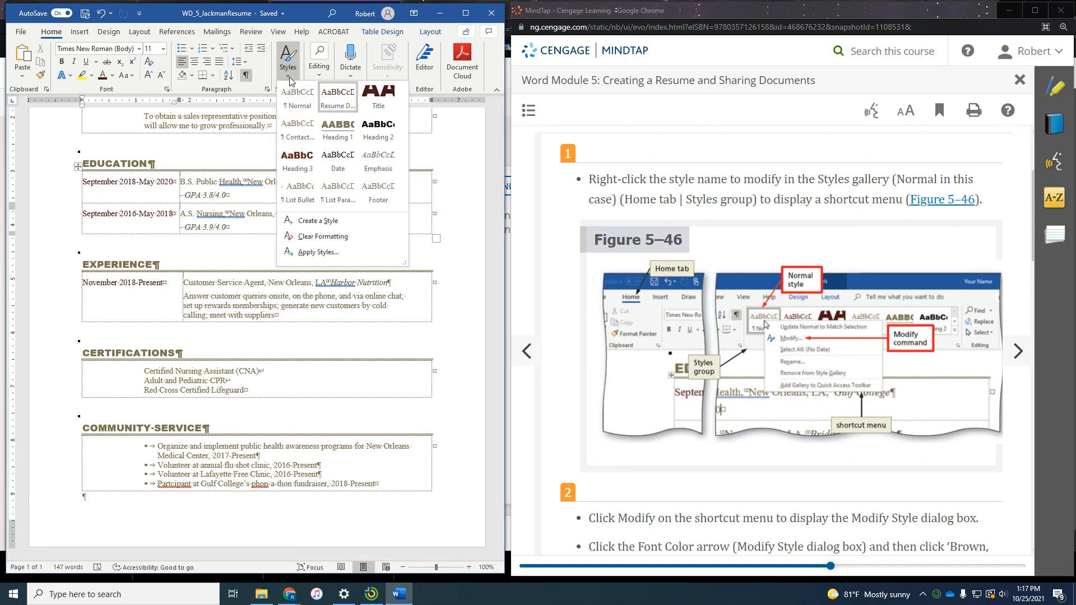
pyautogui.rightClick(292, 103)
pyautogui.click(312, 126)
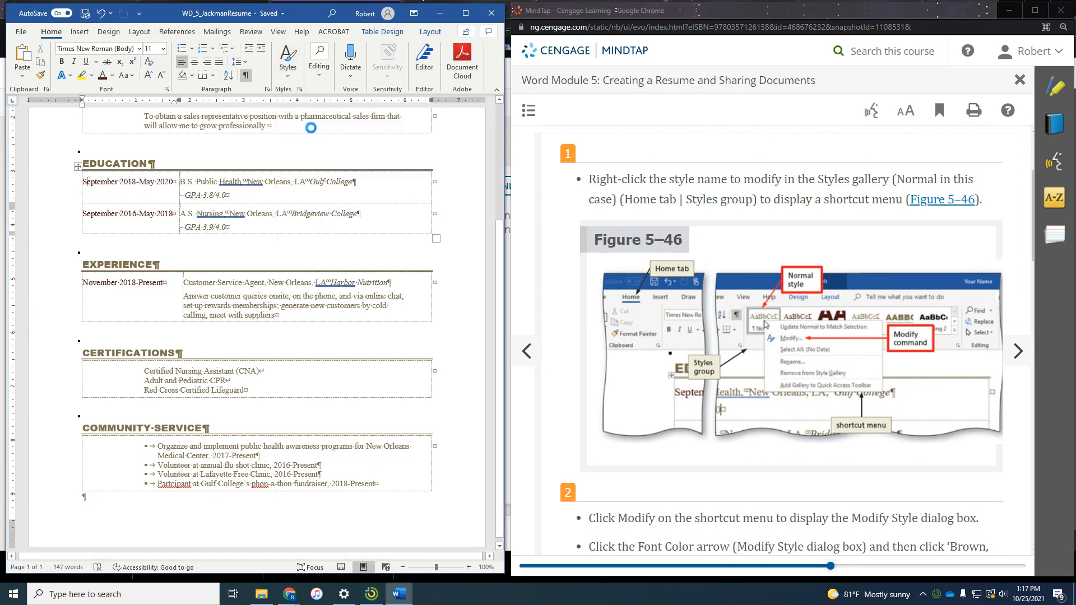
# - Set the Normal style's font color to Brown, Text 1, Lighter 25% and apply the style change to the document
pyautogui.scroll(-5, 795, 343)
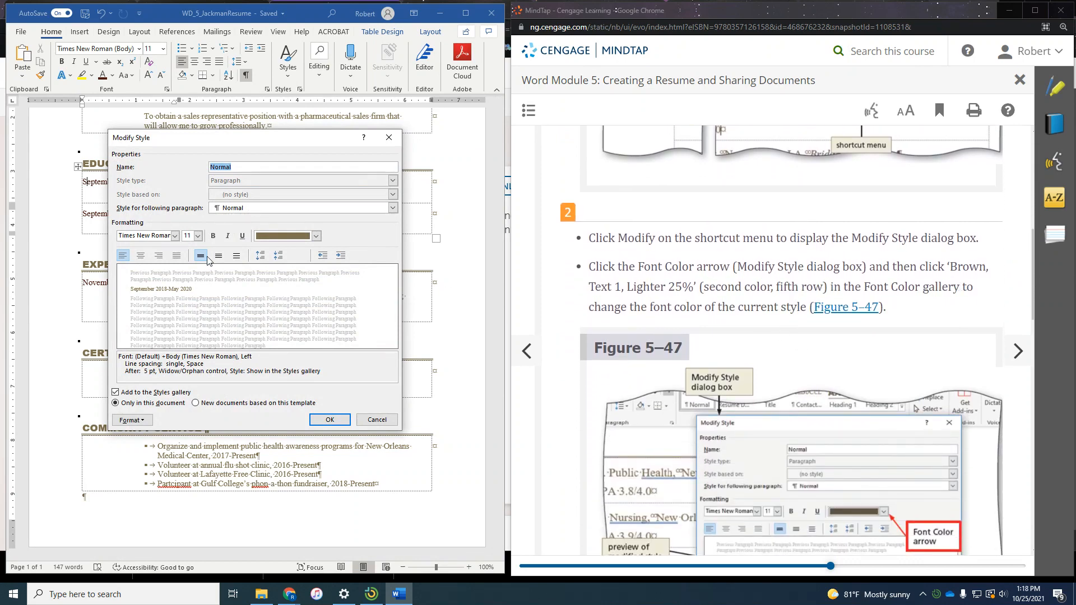
pyautogui.click(317, 235)
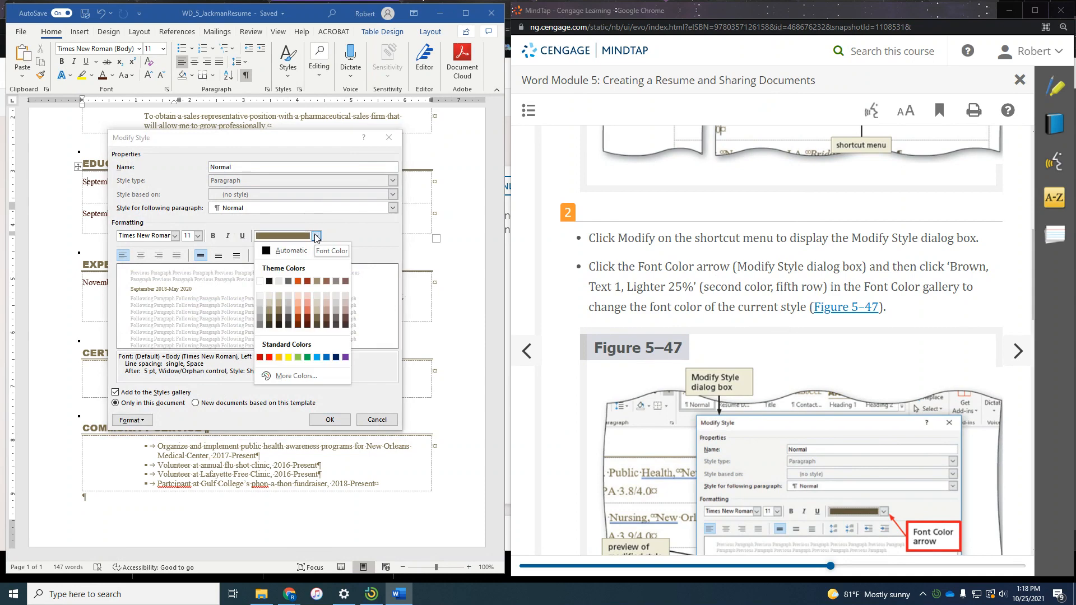
pyautogui.click(268, 320)
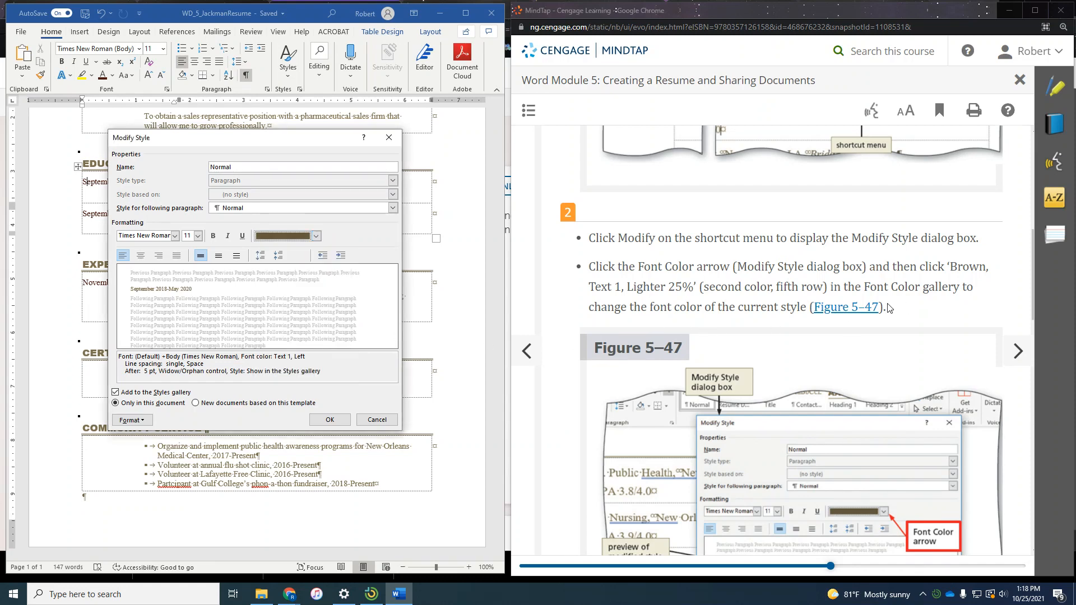
pyautogui.scroll(-9, 888, 308)
pyautogui.scroll(-4, 876, 307)
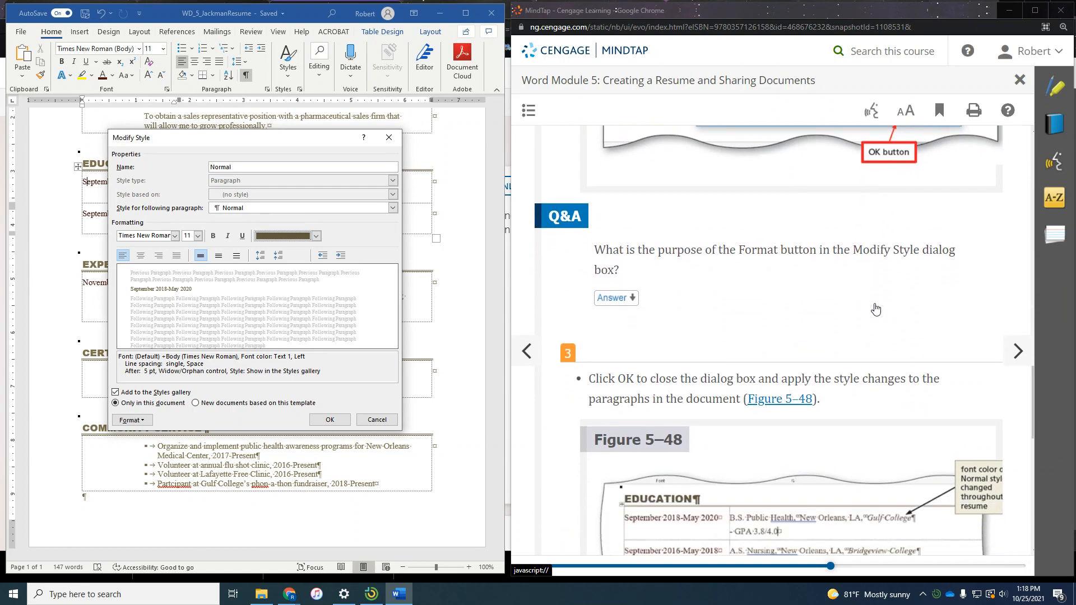
pyautogui.click(330, 420)
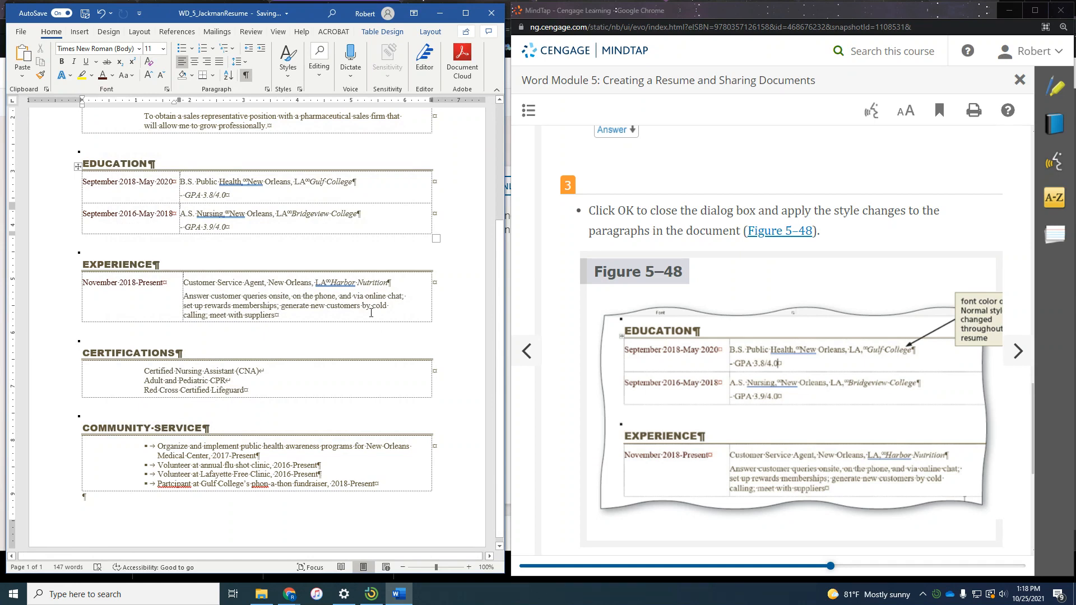
# - Review the text color throughout the resume, and advance MindTap to the section on centering page contents vertically
pyautogui.scroll(2, 352, 247)
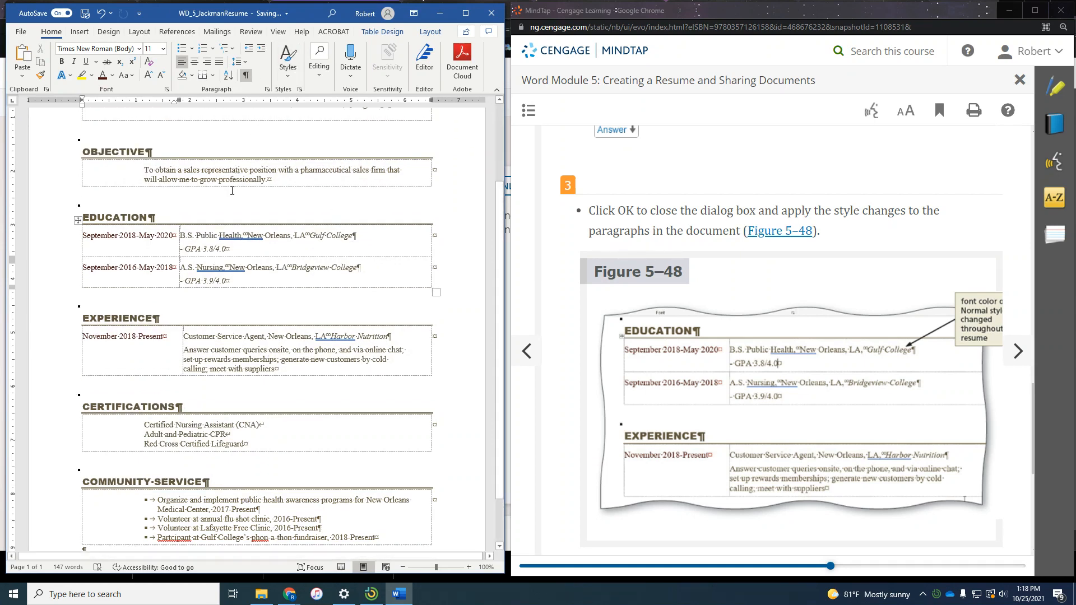
pyautogui.scroll(-5, 940, 351)
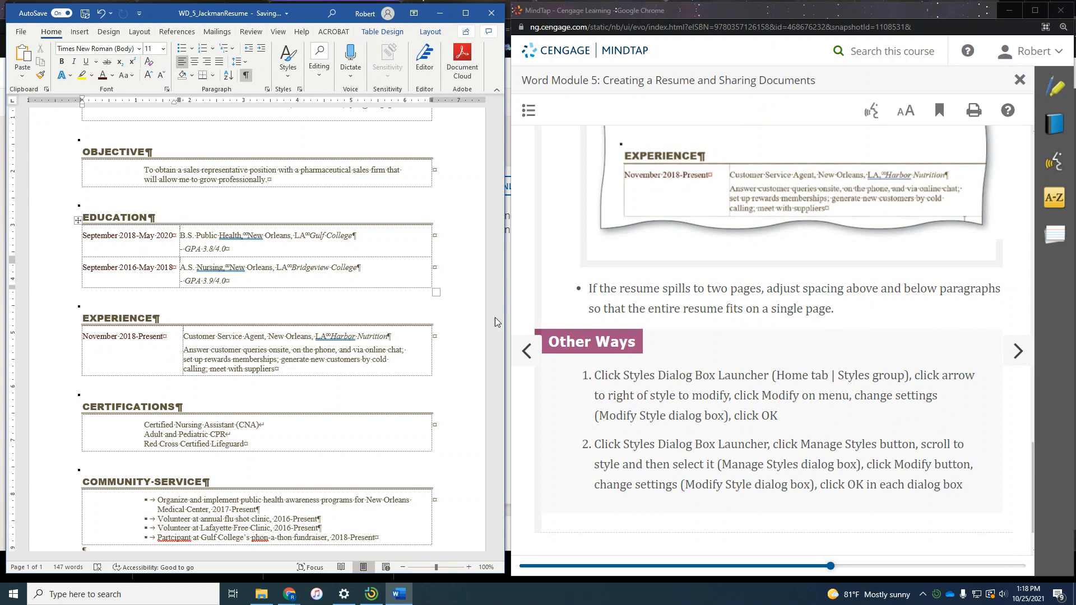
pyautogui.scroll(-2, 404, 329)
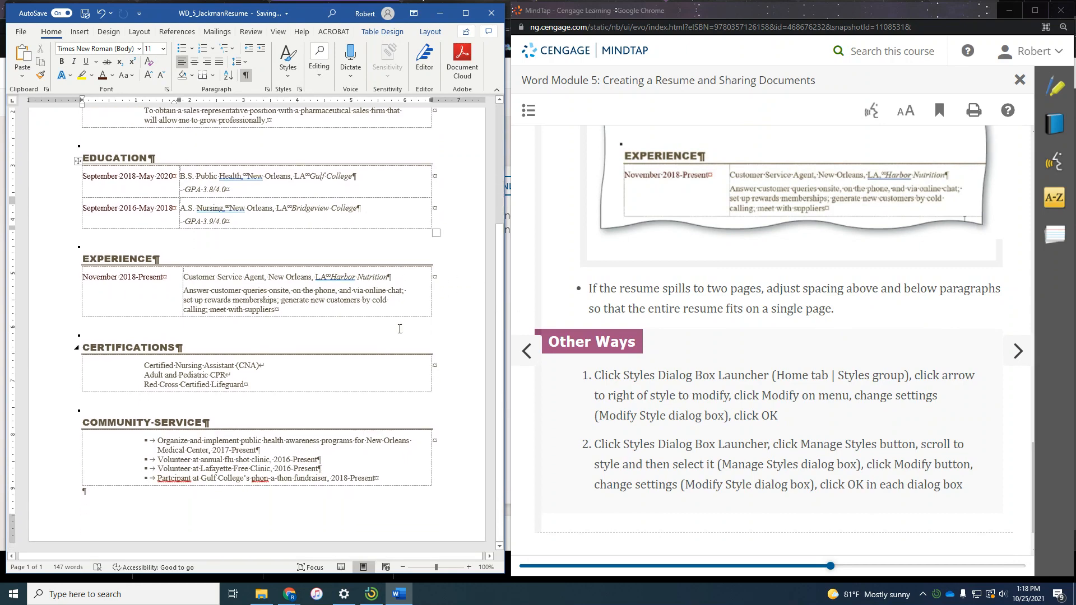
pyautogui.scroll(5, 400, 328)
pyautogui.scroll(-4, 399, 329)
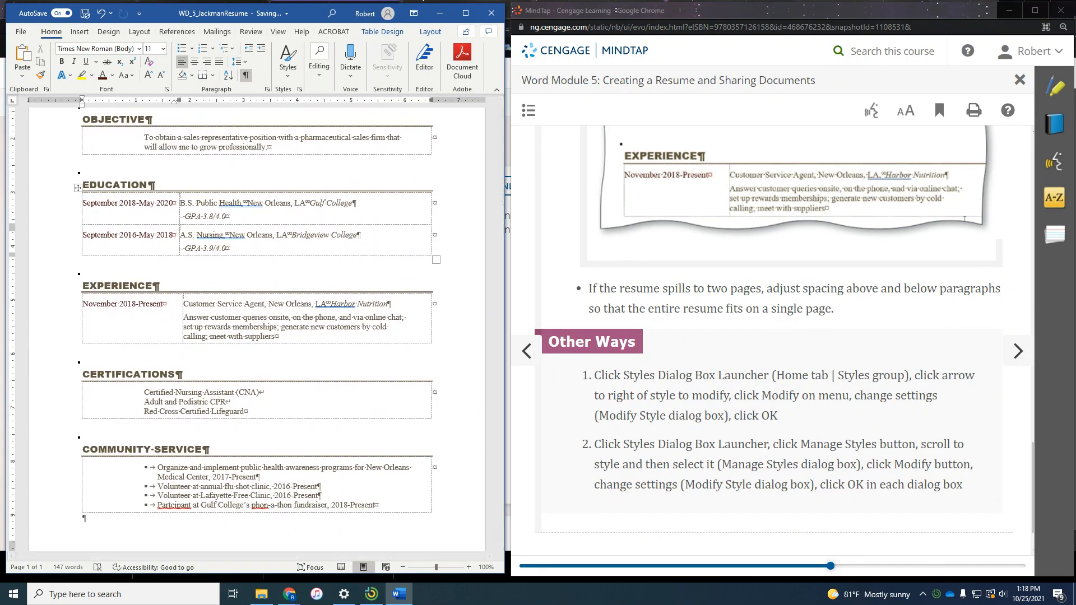
pyautogui.click(1011, 352)
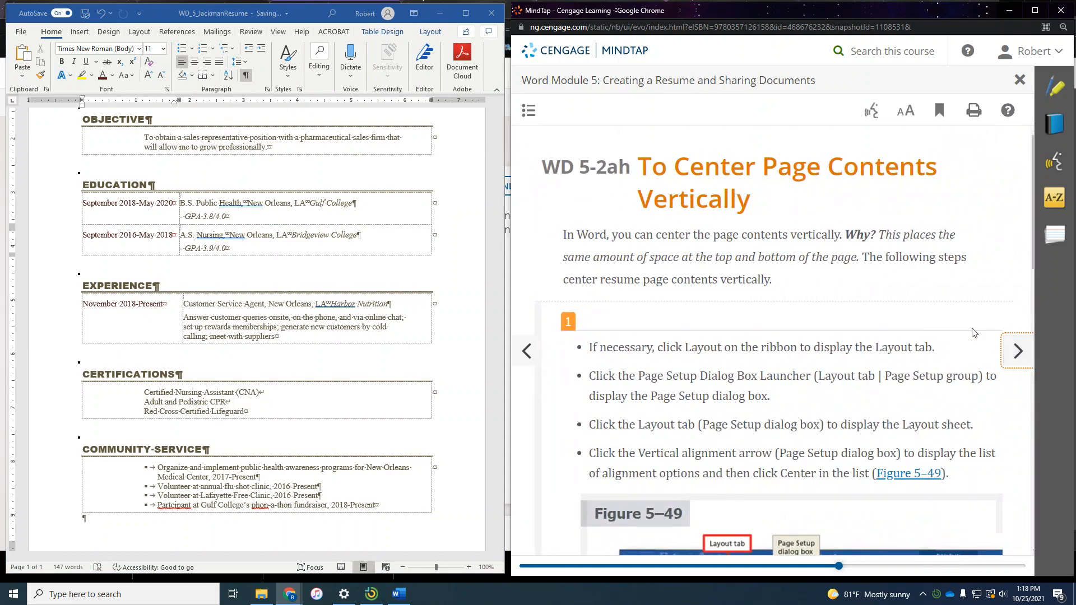
pyautogui.scroll(-1, 683, 221)
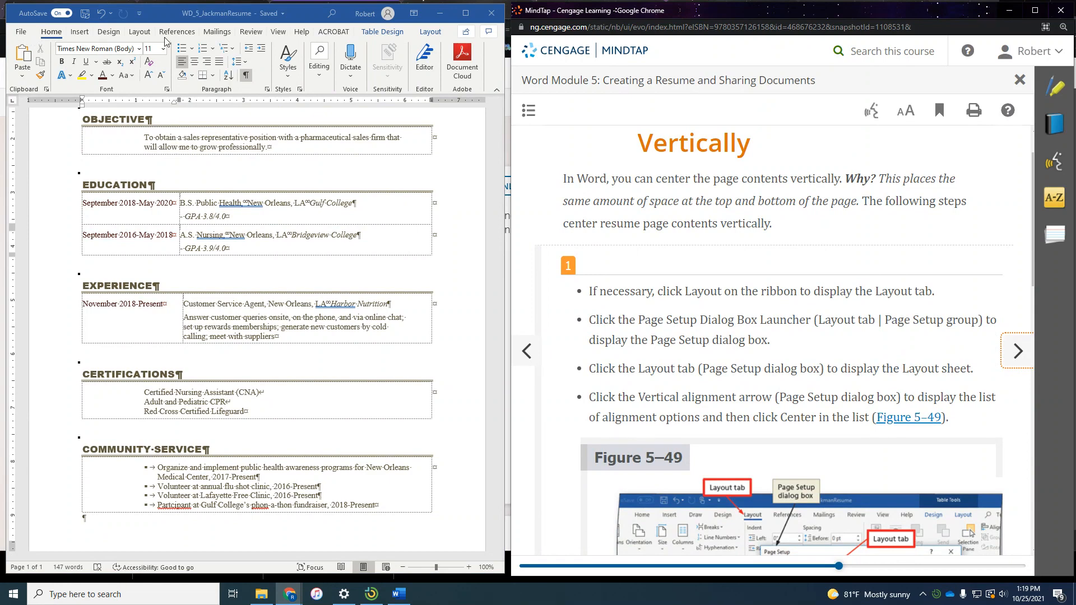
# - Set the page's vertical alignment to Center for the whole resume document in Page Setup
pyautogui.click(137, 32)
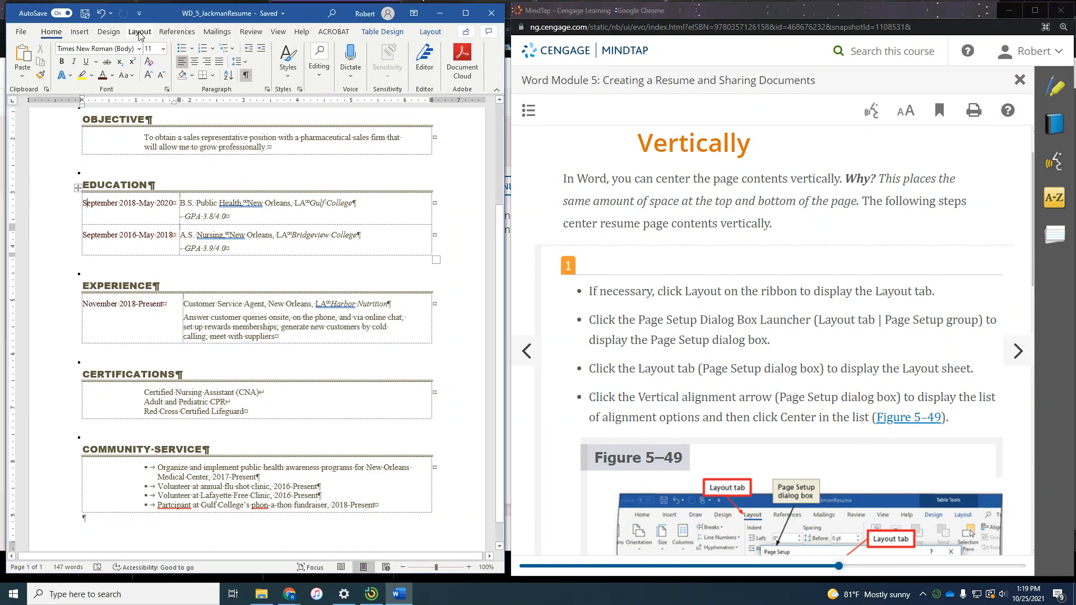
pyautogui.click(140, 32)
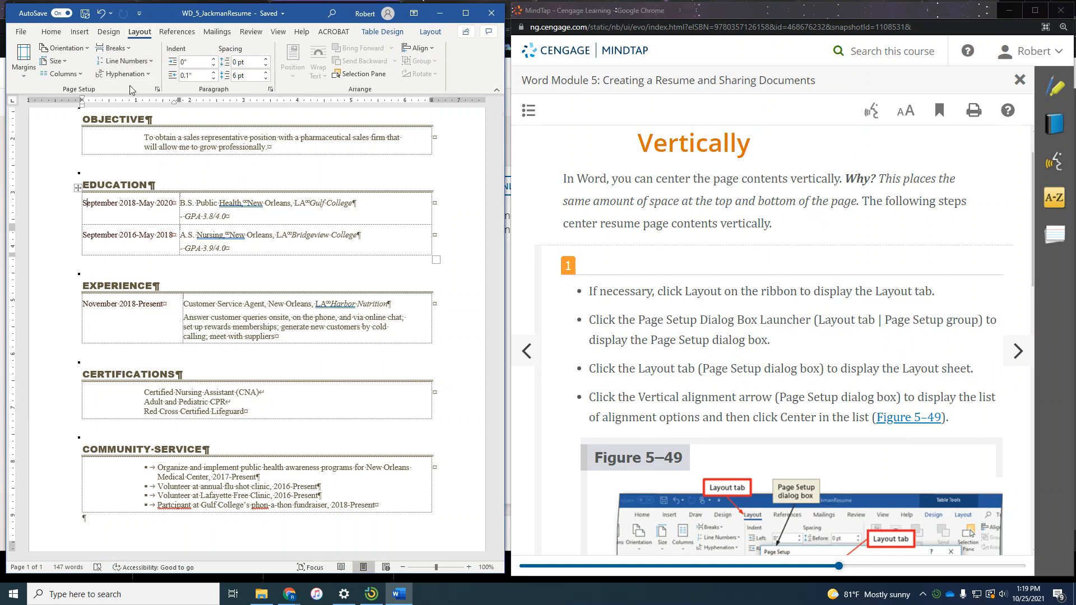
pyautogui.click(155, 89)
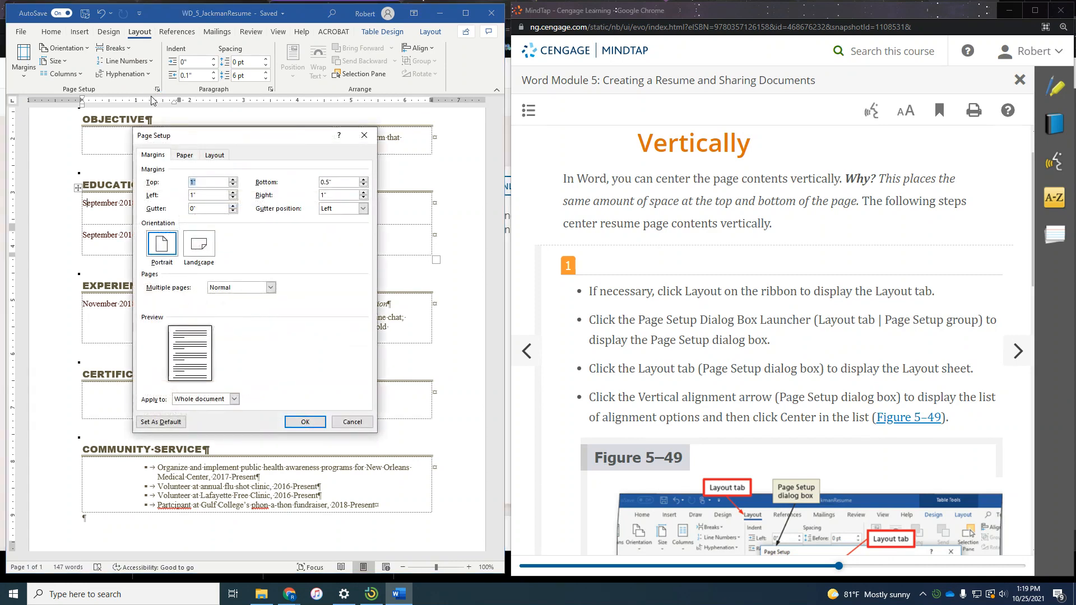
pyautogui.click(211, 156)
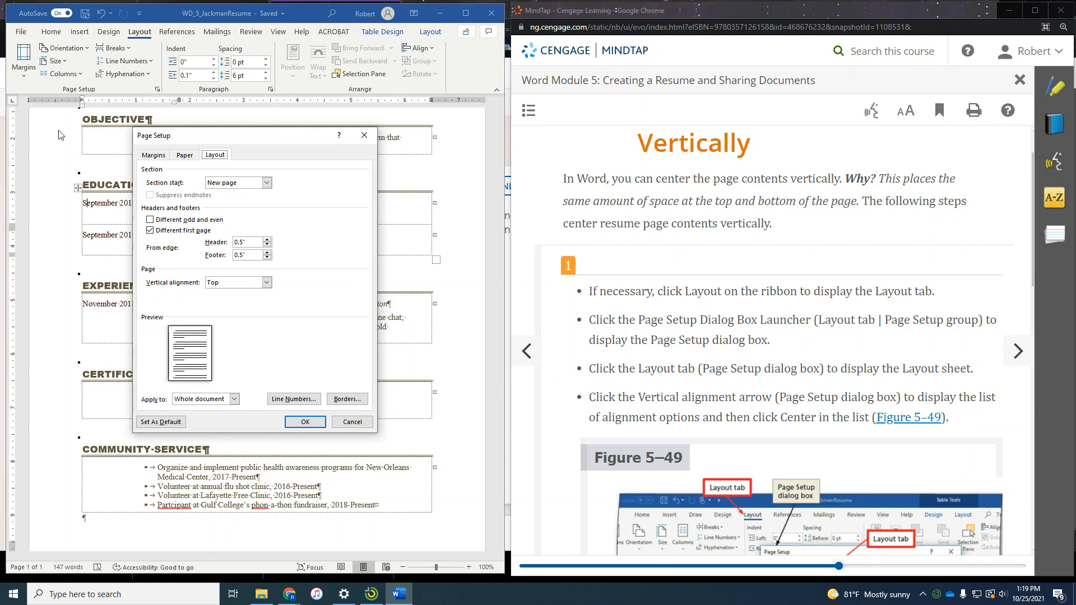
pyautogui.click(227, 290)
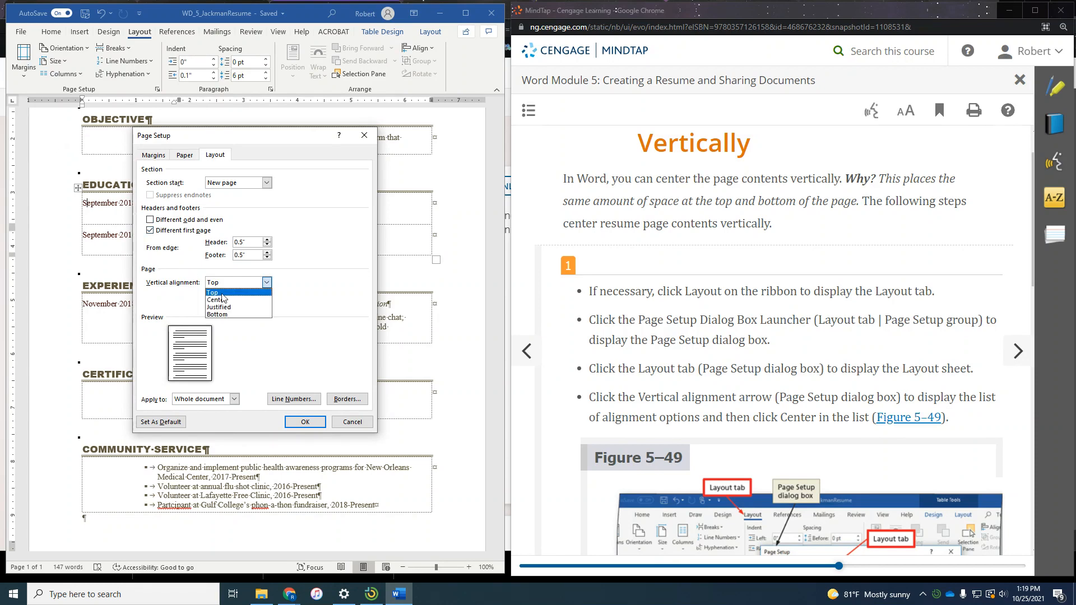
pyautogui.click(224, 295)
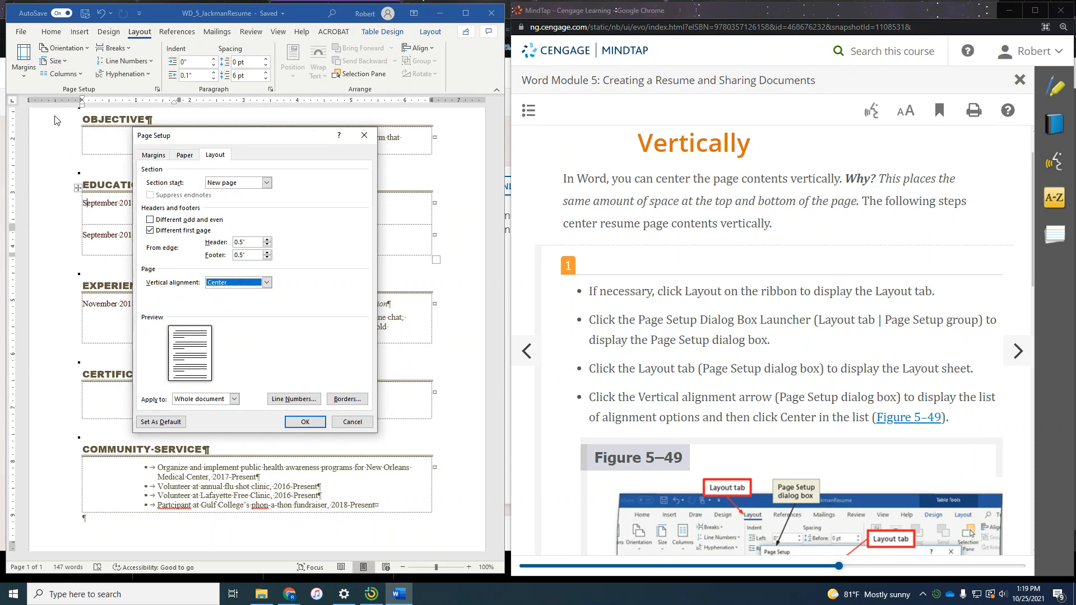
pyautogui.click(298, 421)
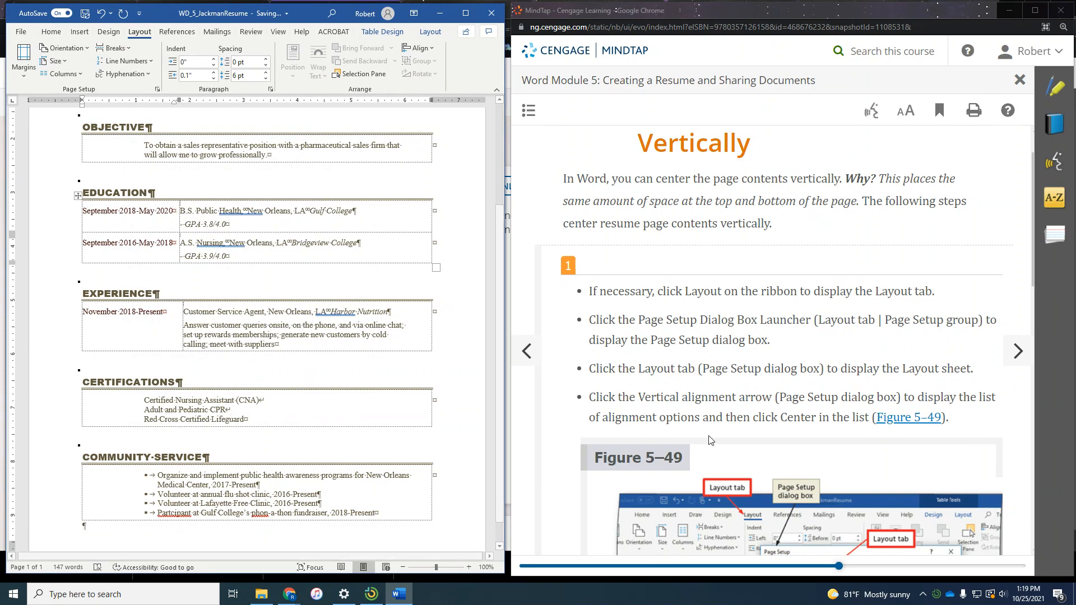
# - Check the remaining MindTap instructions on vertical centering, and advance to the section on sharing a document with others
pyautogui.scroll(-6, 769, 386)
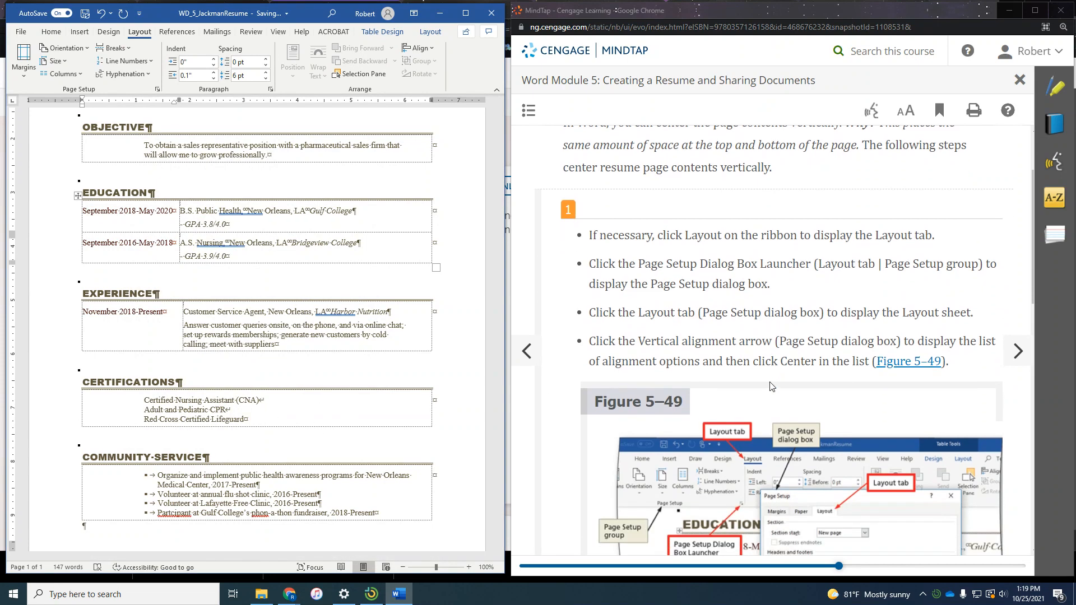
pyautogui.scroll(-3, 769, 386)
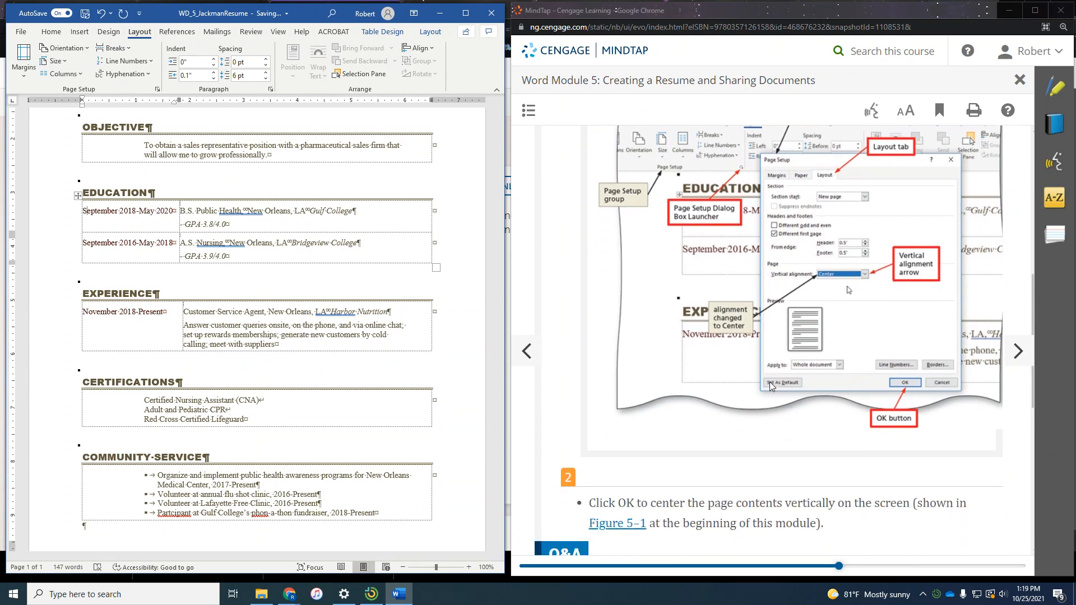
pyautogui.click(1016, 353)
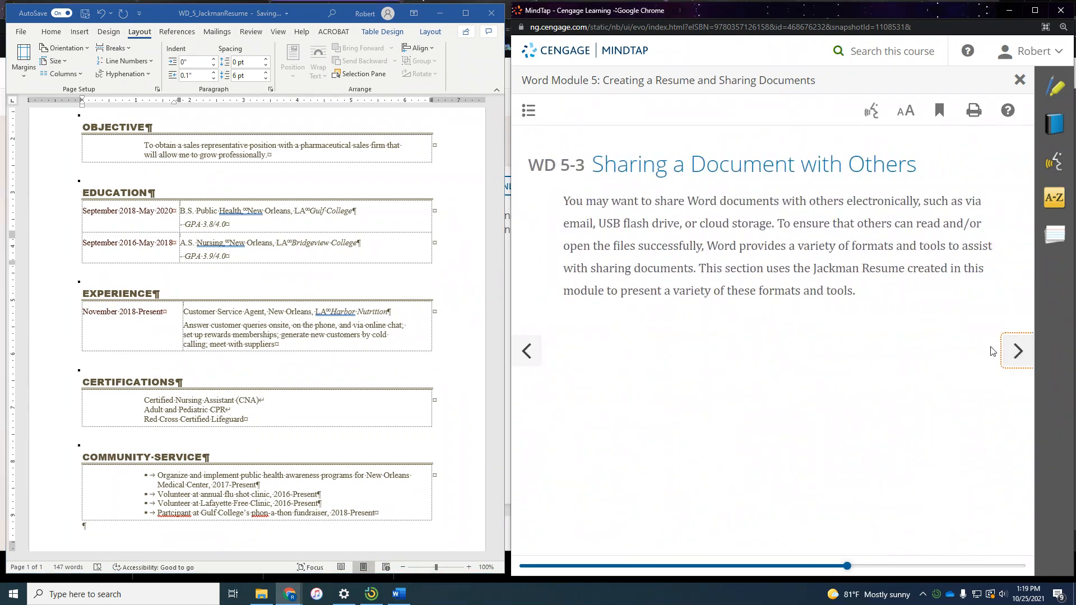